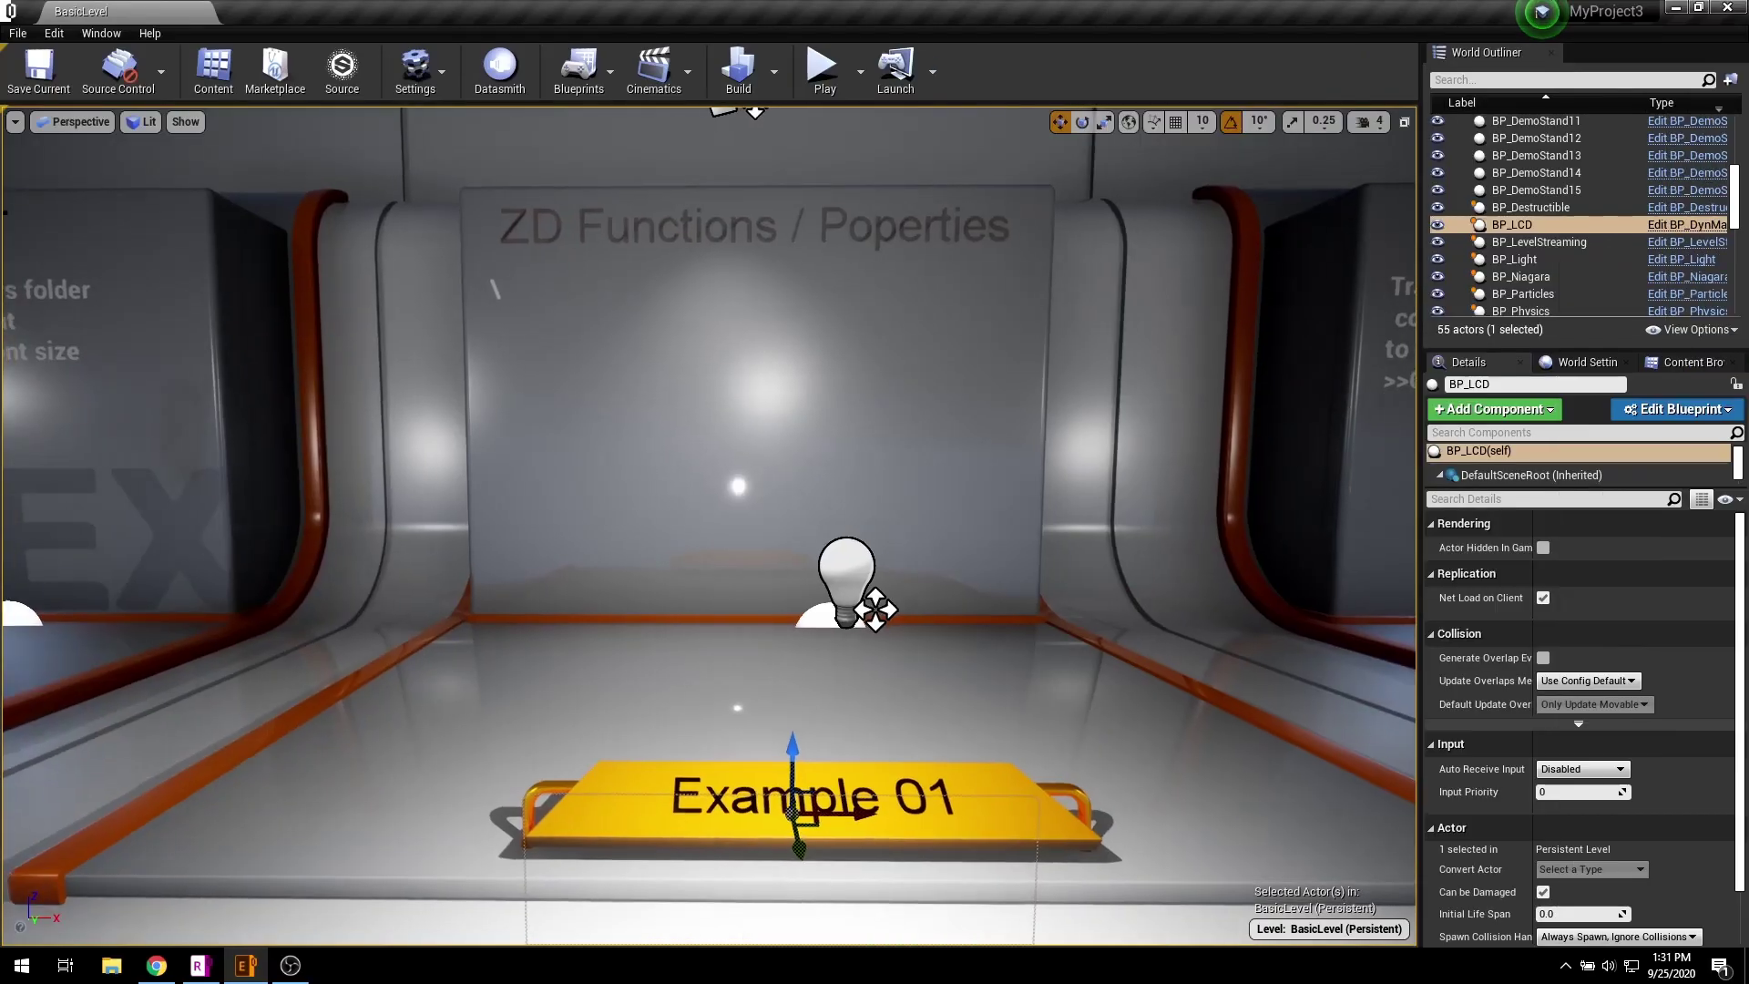
- Open the BP_DynMat blueprint of the BP_LCD actor and show its 3D preview
{"action": "scroll", "coordinate": [708, 526], "scroll_direction": "up", "scroll_amount": 2}
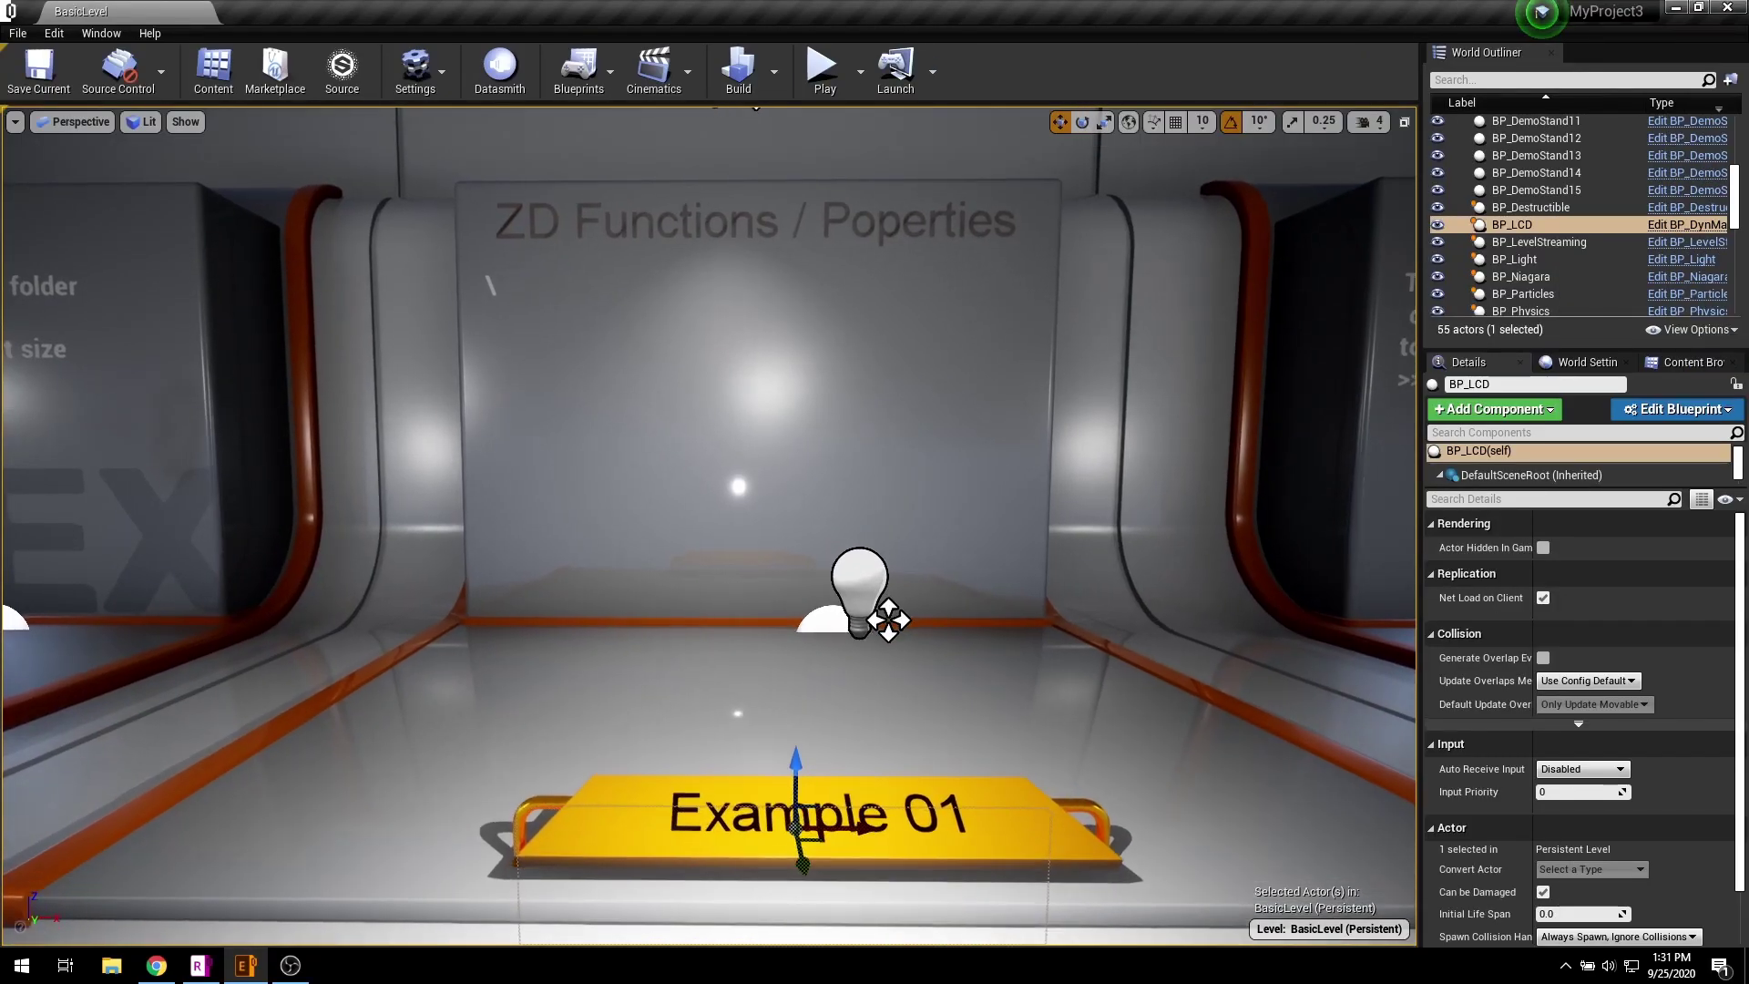
{"action": "scroll", "coordinate": [709, 526], "scroll_direction": "down", "scroll_amount": 1}
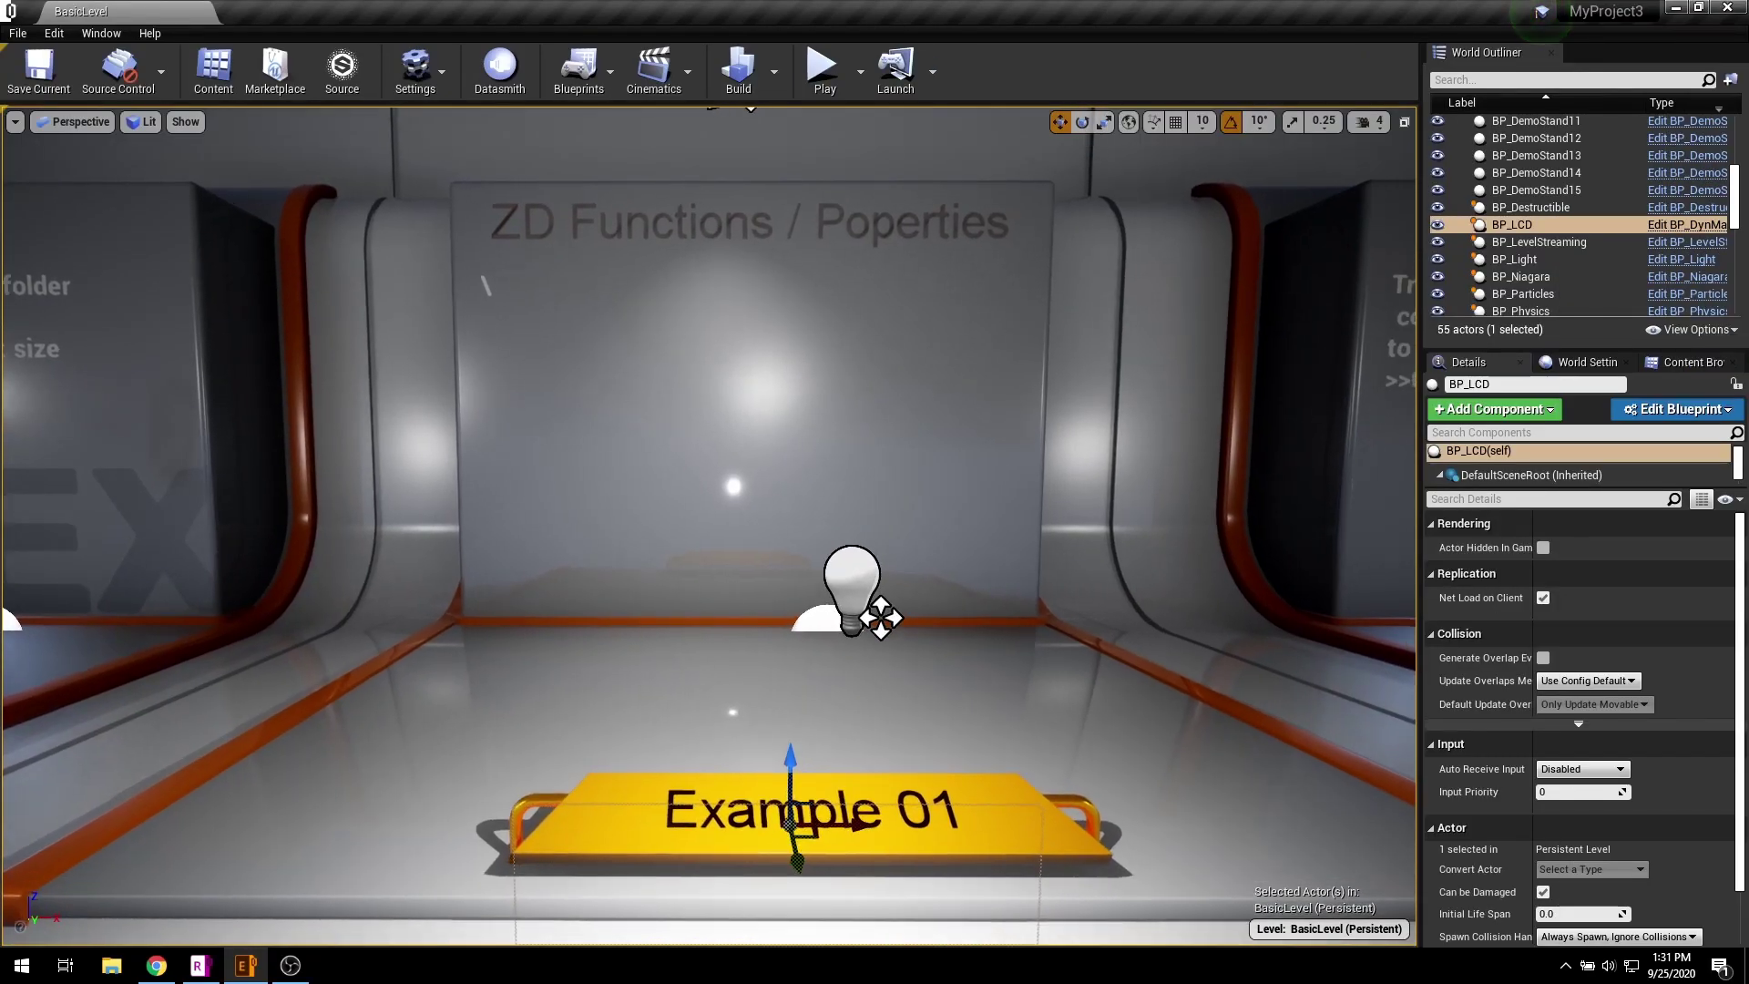
{"action": "left_click", "coordinate": [1692, 226]}
{"action": "left_click", "coordinate": [346, 115]}
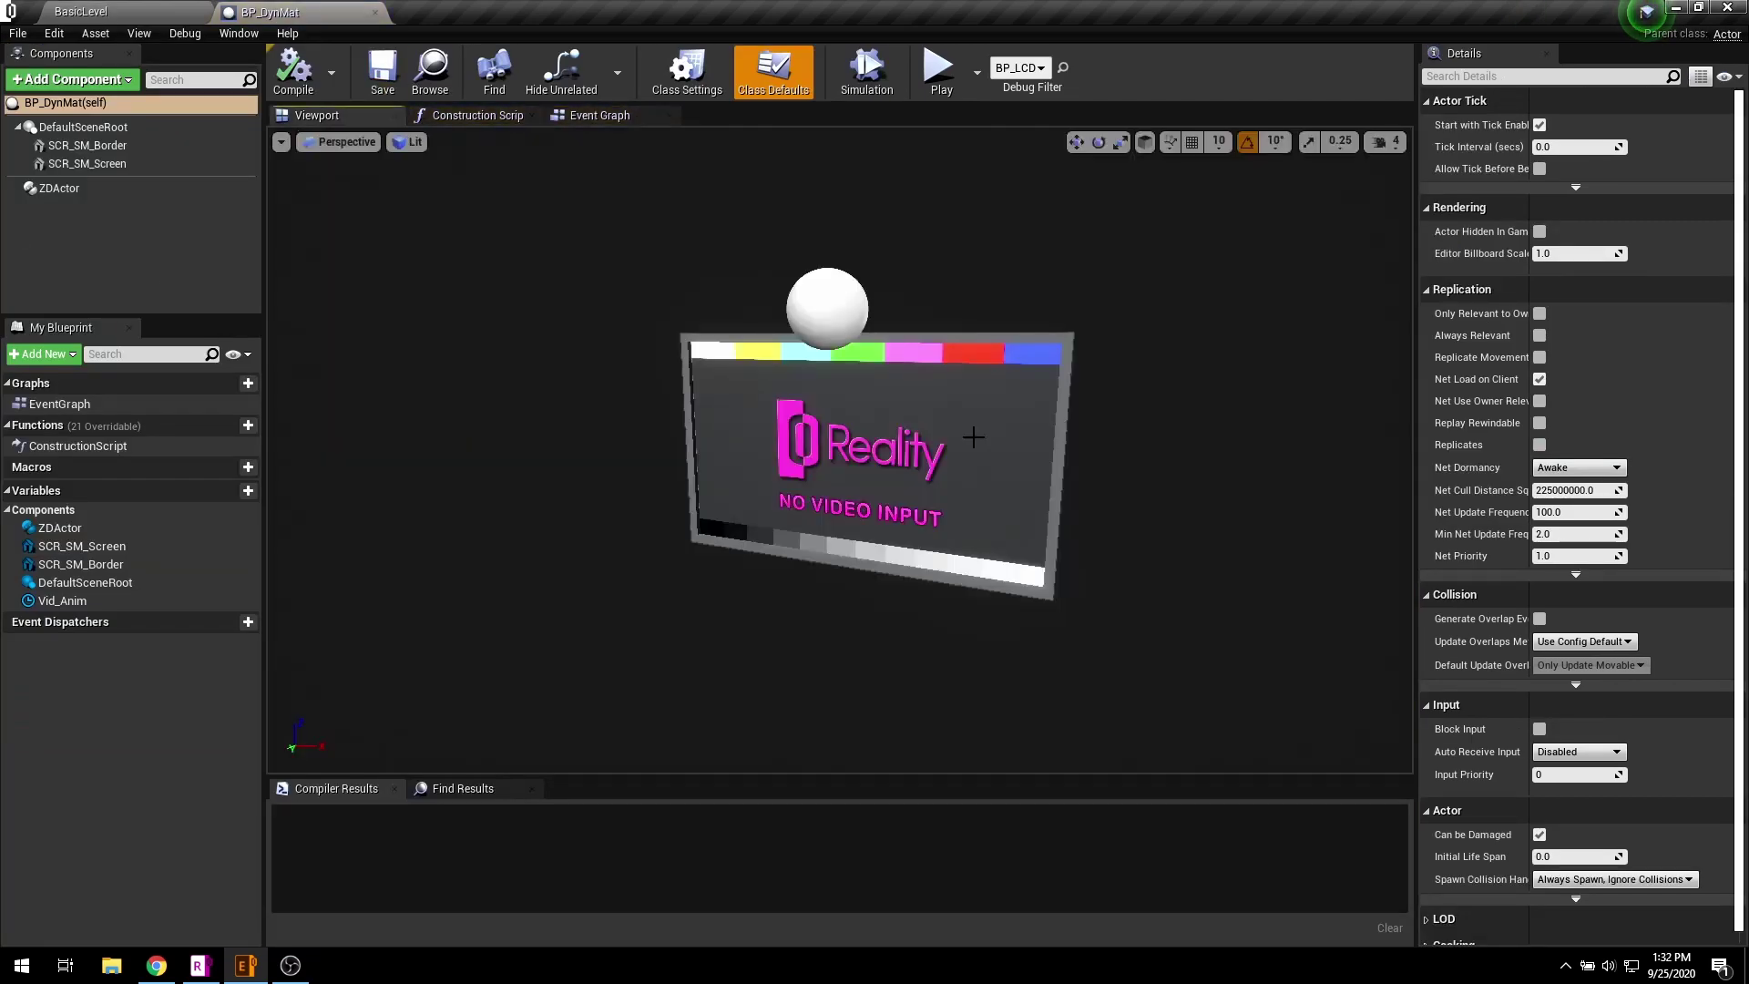
- Examine the SCR_SM_Screen, SCR_SM_Border and ZDActor components that make up the LCD blueprint
{"action": "middle_click_drag", "start_coordinate": [1012, 537], "coordinate": [932, 500]}
{"action": "left_click_drag", "start_coordinate": [933, 500], "coordinate": [867, 470]}
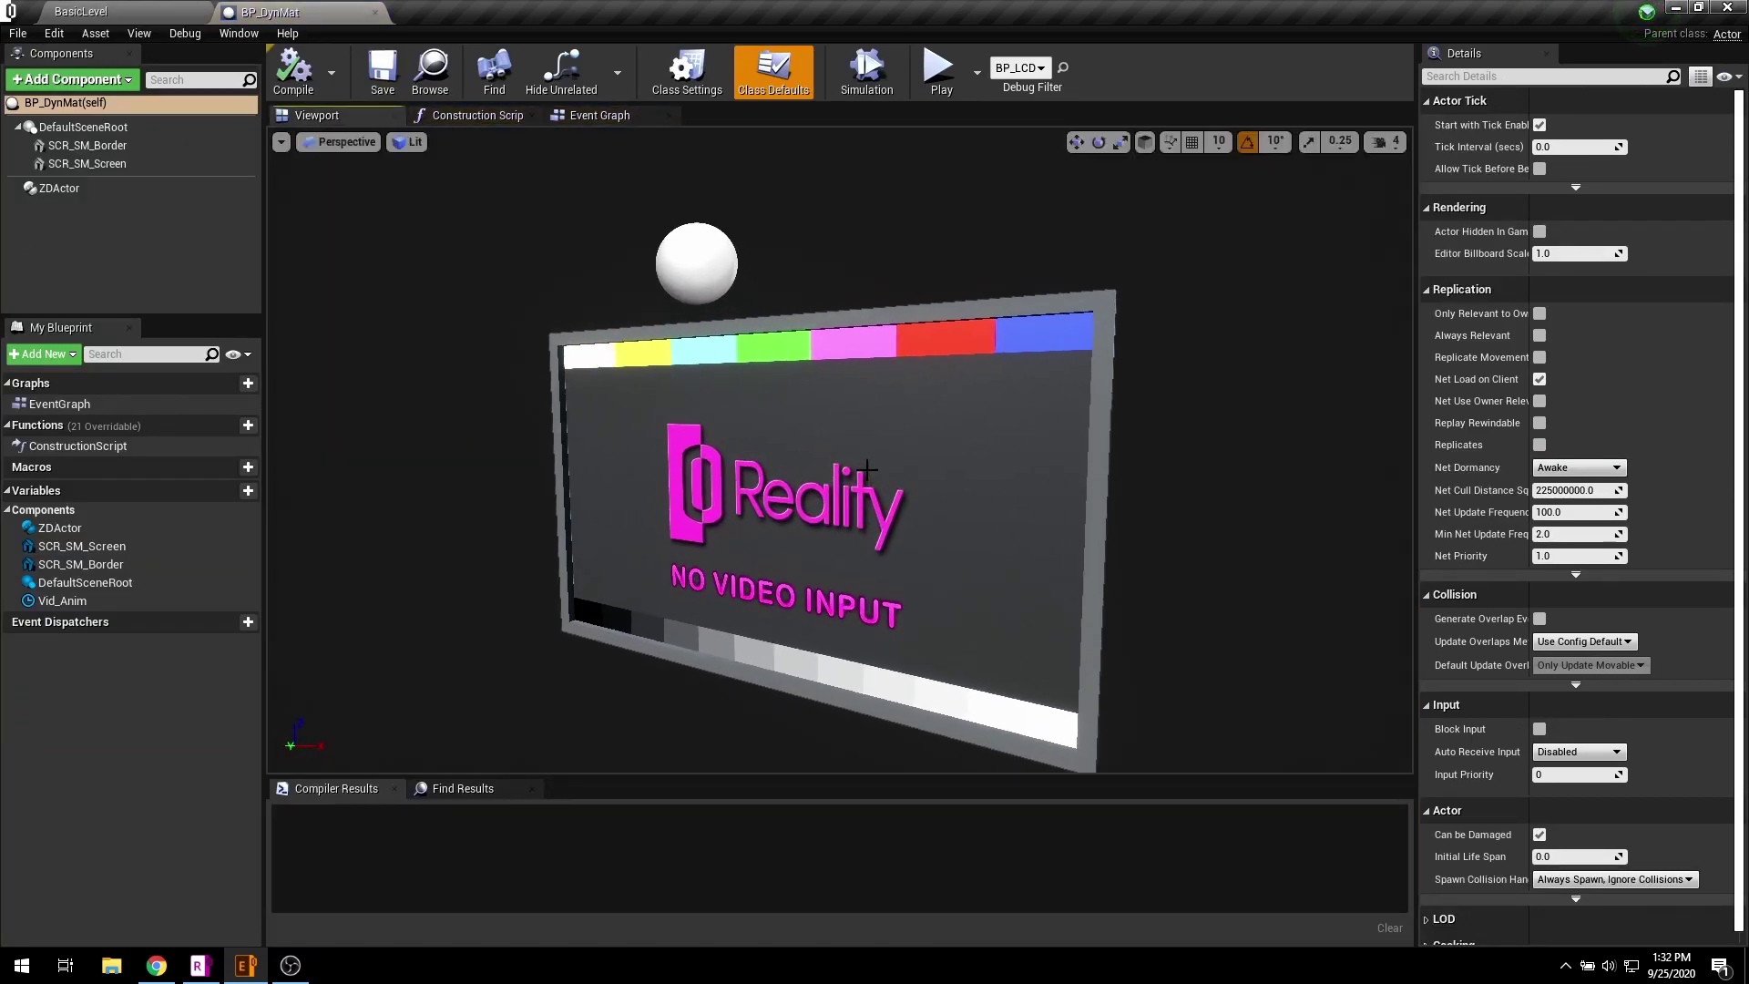
{"action": "left_click", "coordinate": [866, 469]}
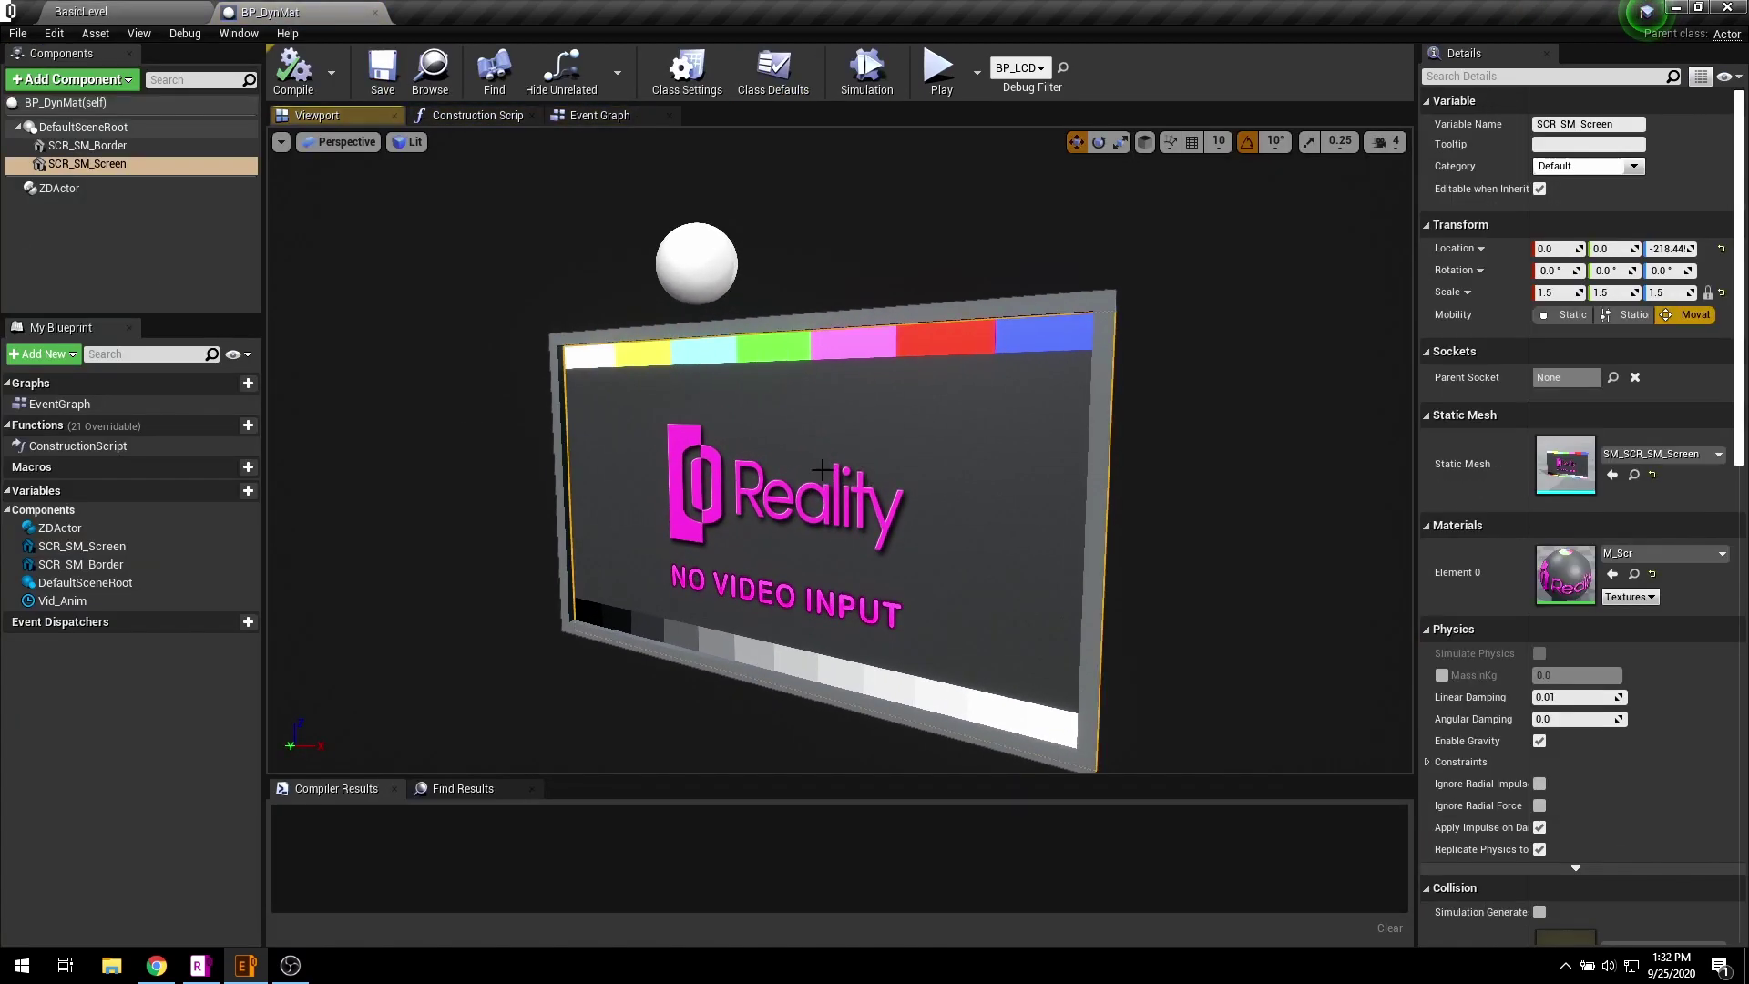
{"action": "left_click", "coordinate": [116, 147]}
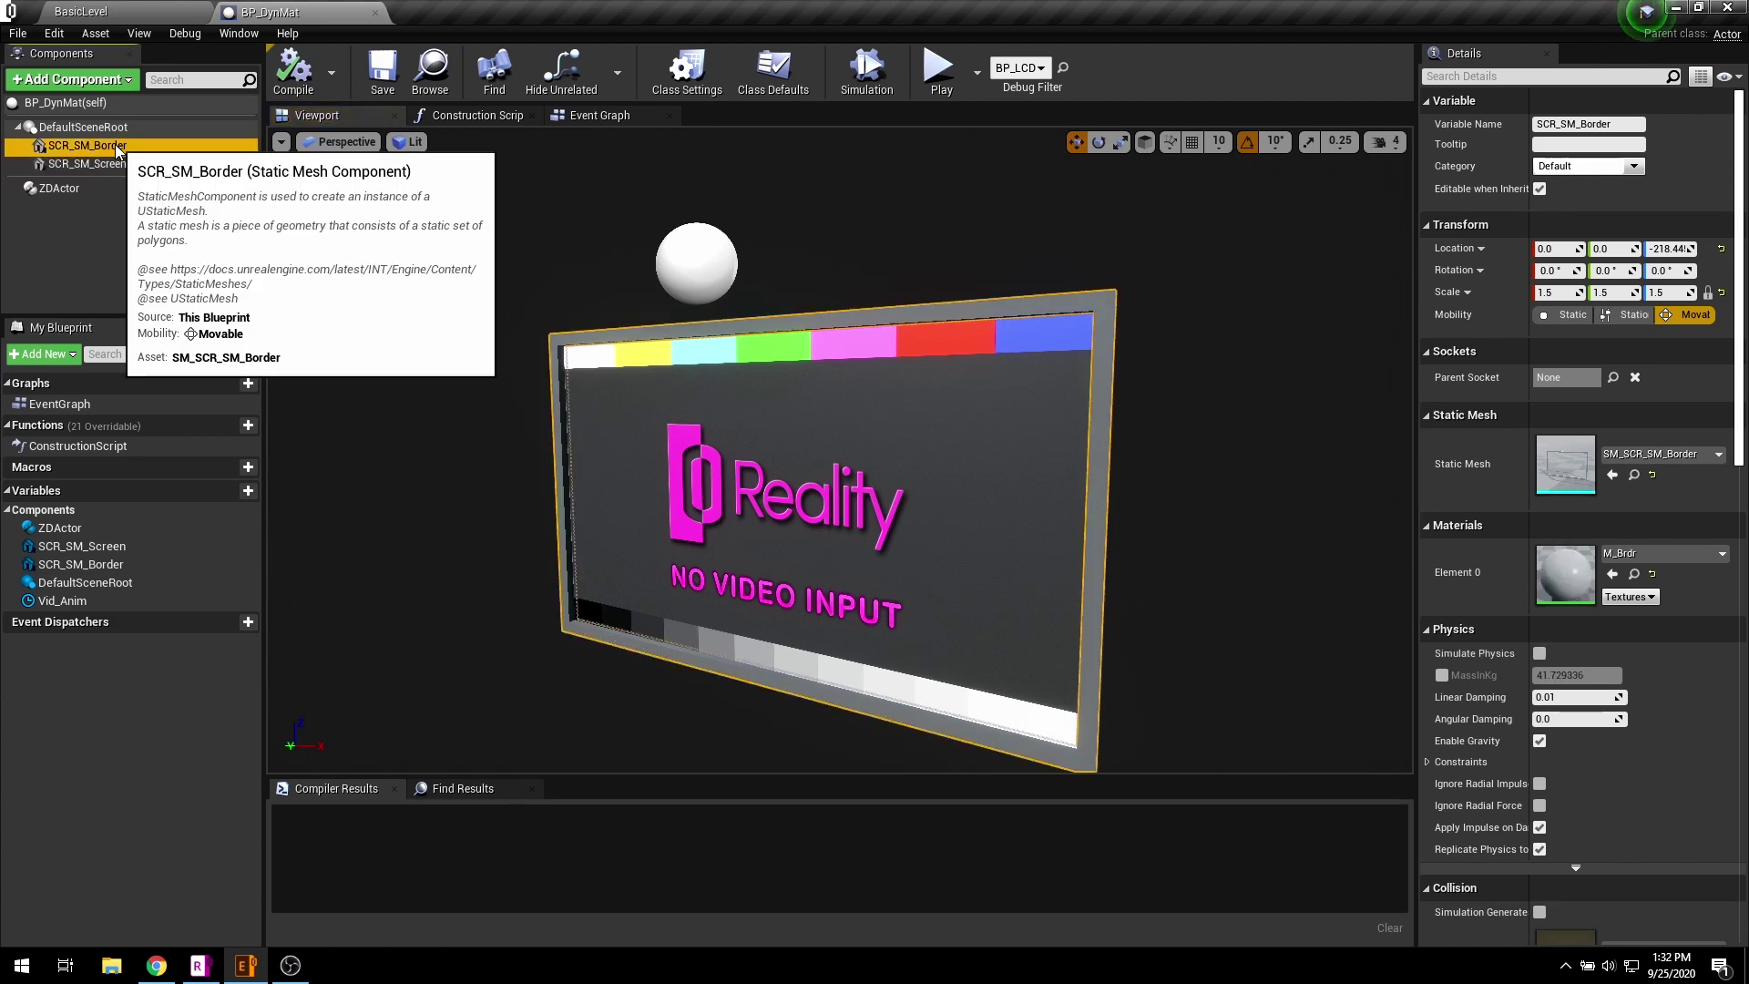
{"action": "left_click", "coordinate": [107, 191]}
- Open the event graph and examine the Vid_Anim timeline, SetRelativeLocation and Default Scene Root nodes
{"action": "left_click", "coordinate": [629, 116]}
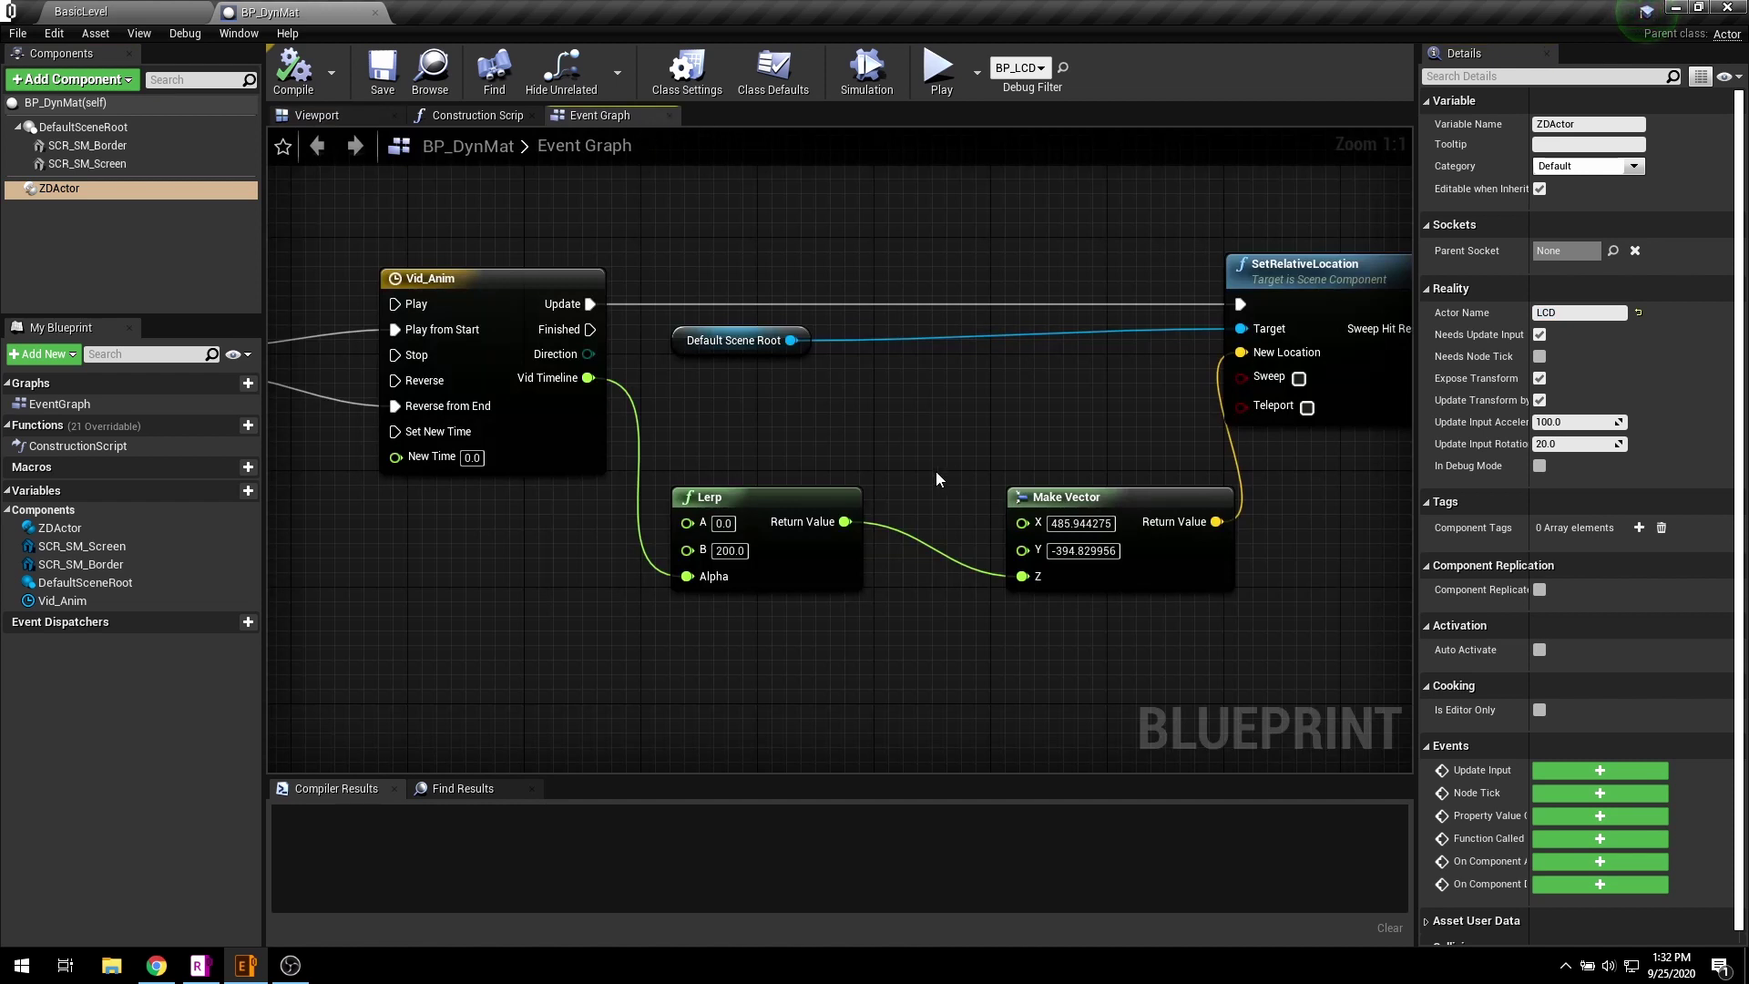
{"action": "right_click_drag", "start_coordinate": [936, 472], "coordinate": [1243, 476]}
{"action": "scroll", "coordinate": [970, 477], "scroll_direction": "down", "scroll_amount": 1}
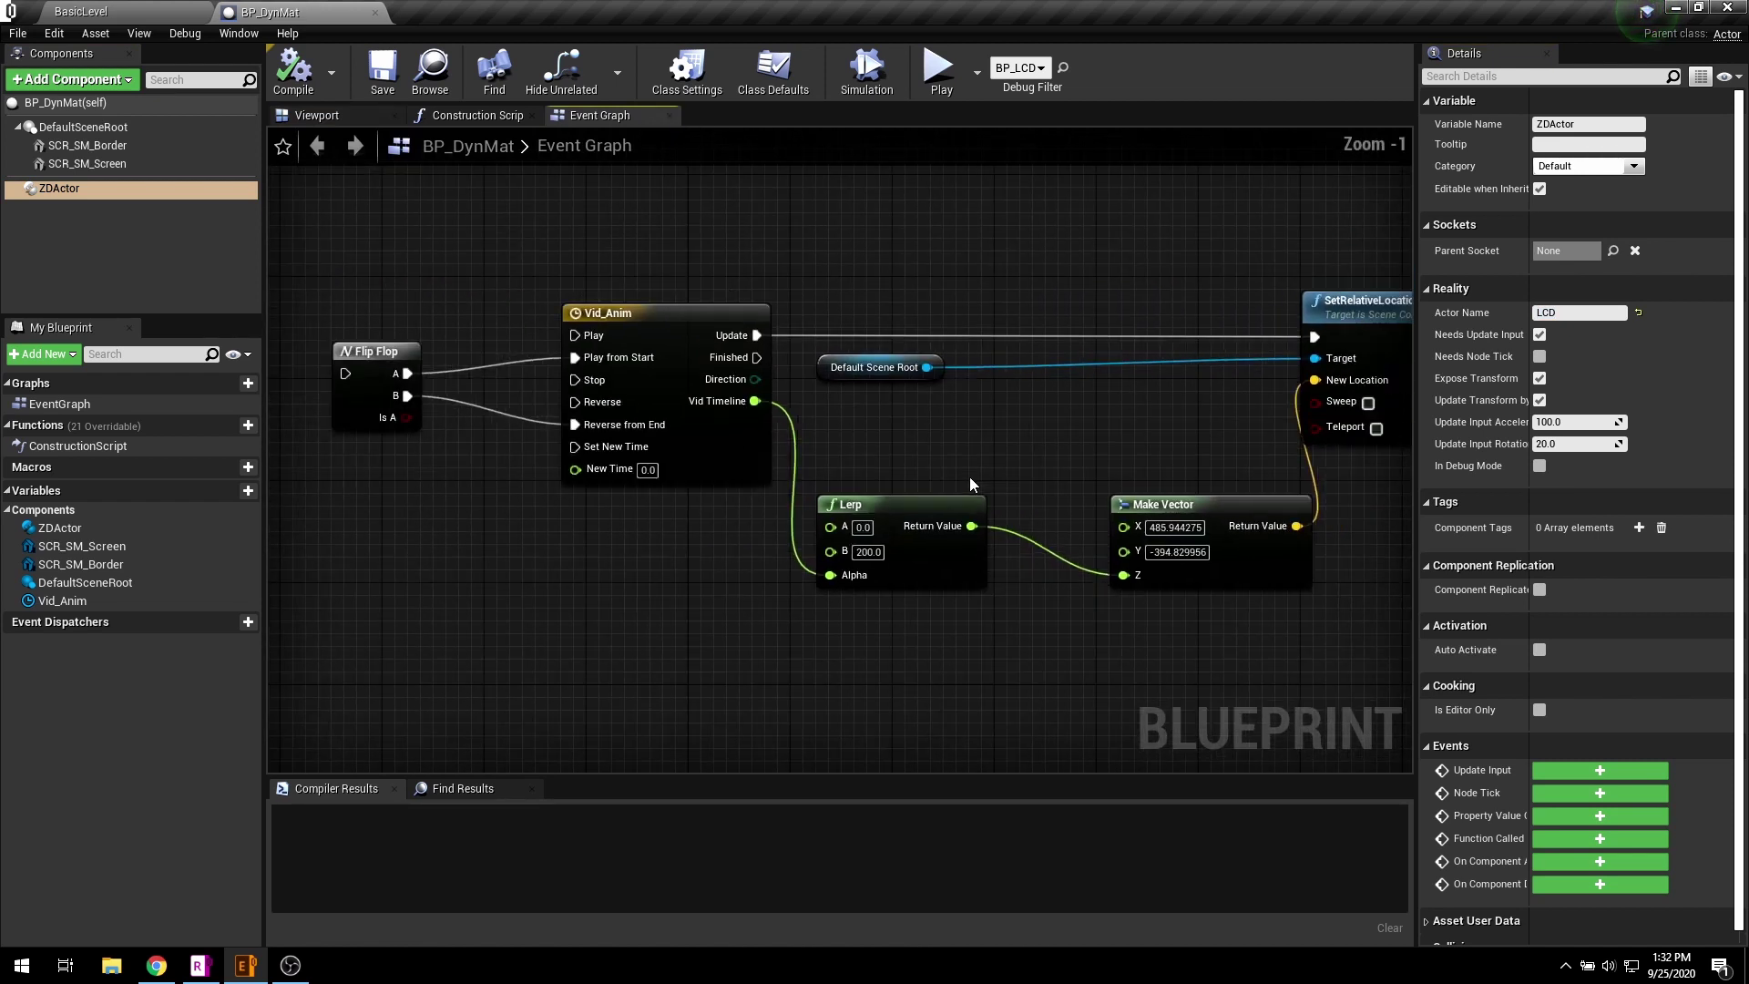
{"action": "scroll", "coordinate": [991, 476], "scroll_direction": "down", "scroll_amount": 1}
{"action": "right_click_drag", "start_coordinate": [1013, 475], "coordinate": [931, 468]}
{"action": "mouse_move", "coordinate": [520, 483]}
{"action": "right_mouse_down"}
{"action": "mouse_move", "coordinate": [723, 483]}
{"action": "mouse_move", "coordinate": [543, 467]}
{"action": "right_mouse_up"}
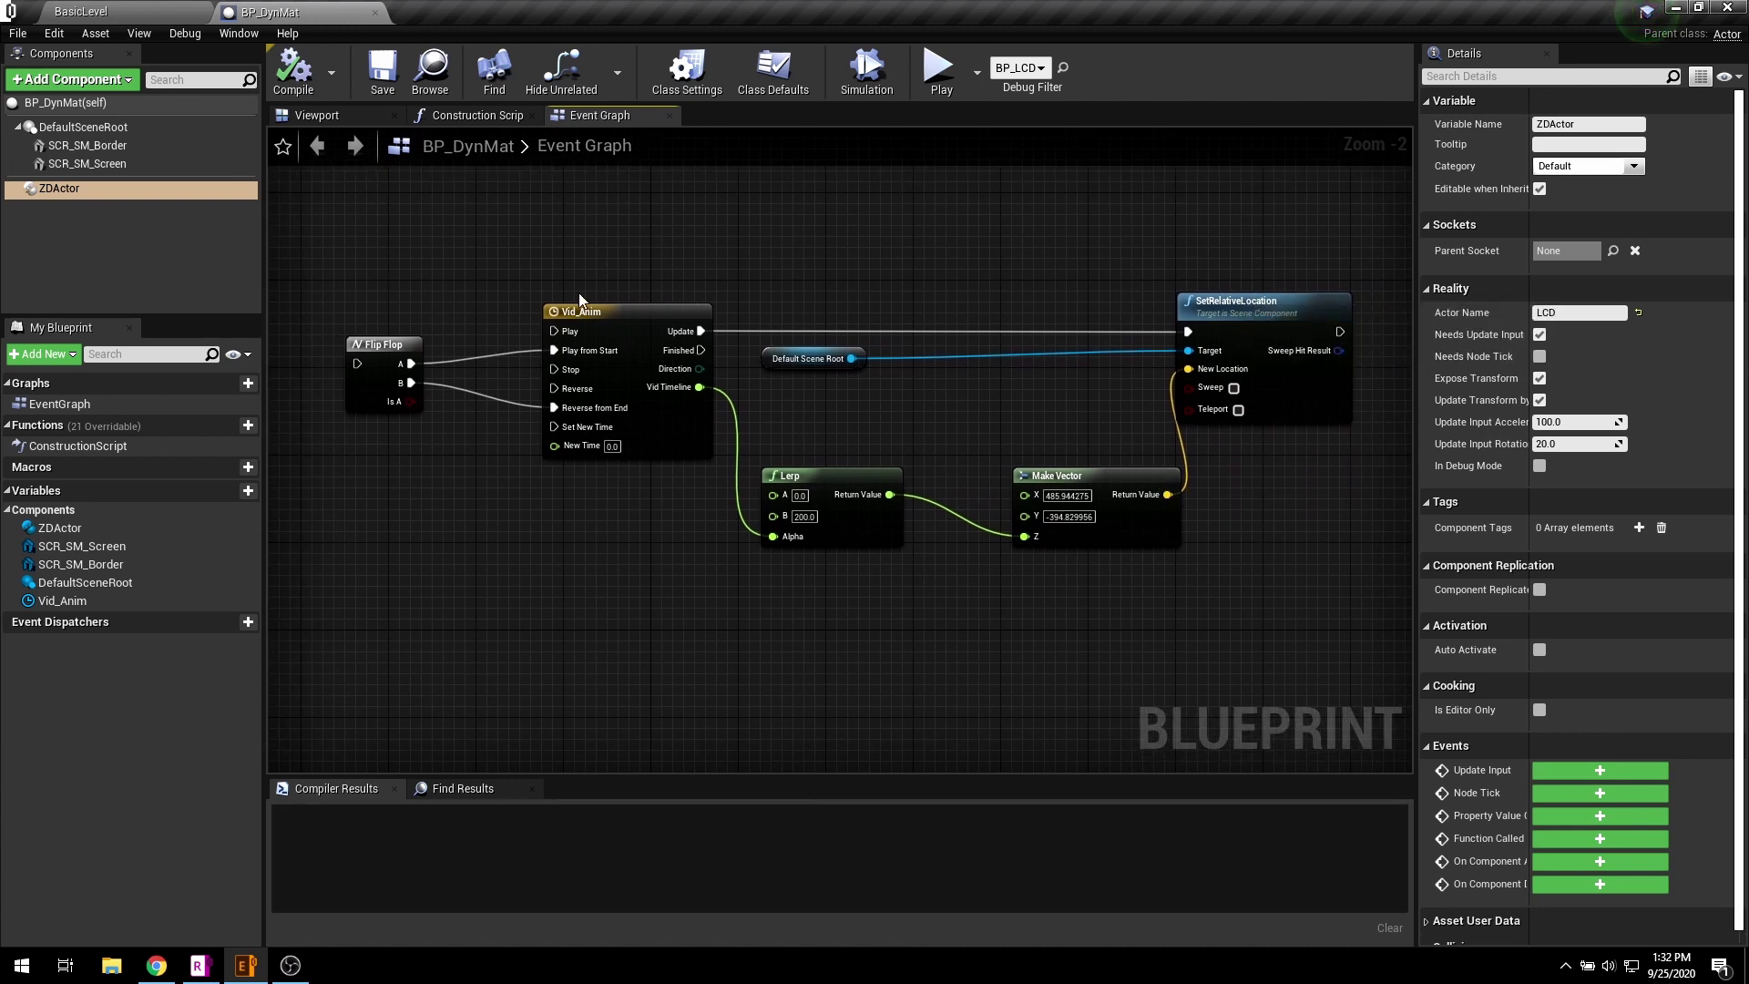
{"action": "left_click", "coordinate": [615, 312]}
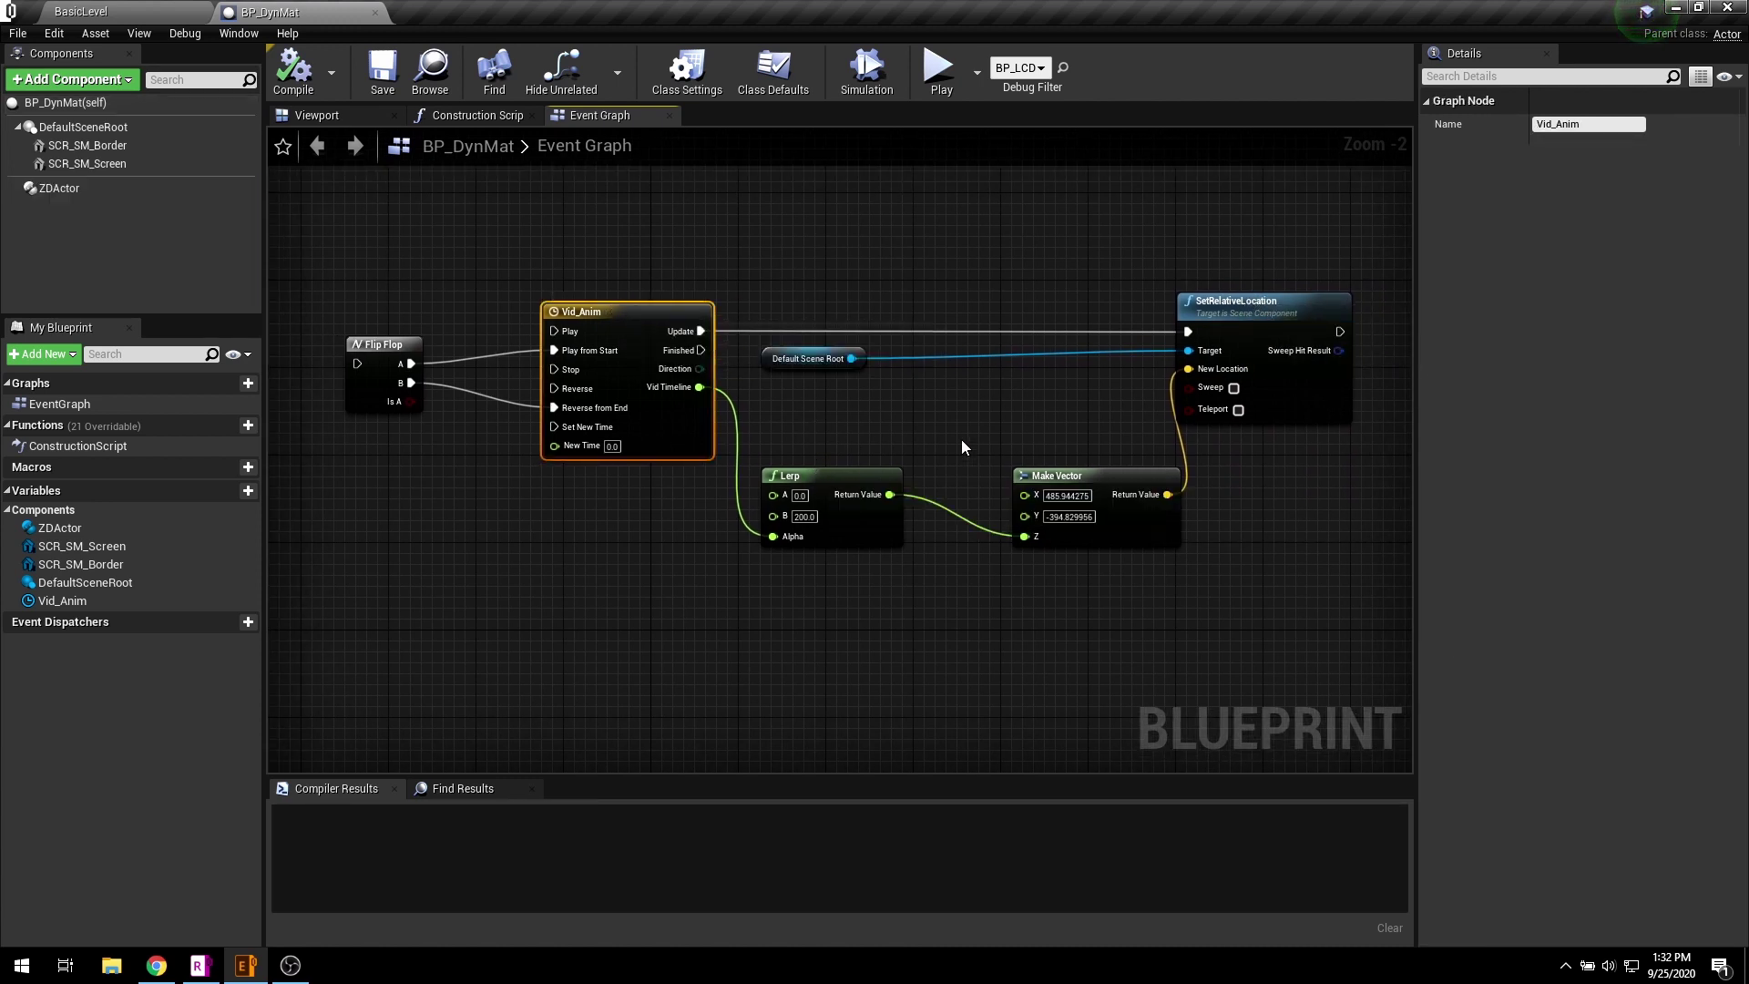
{"action": "left_click", "coordinate": [1262, 306]}
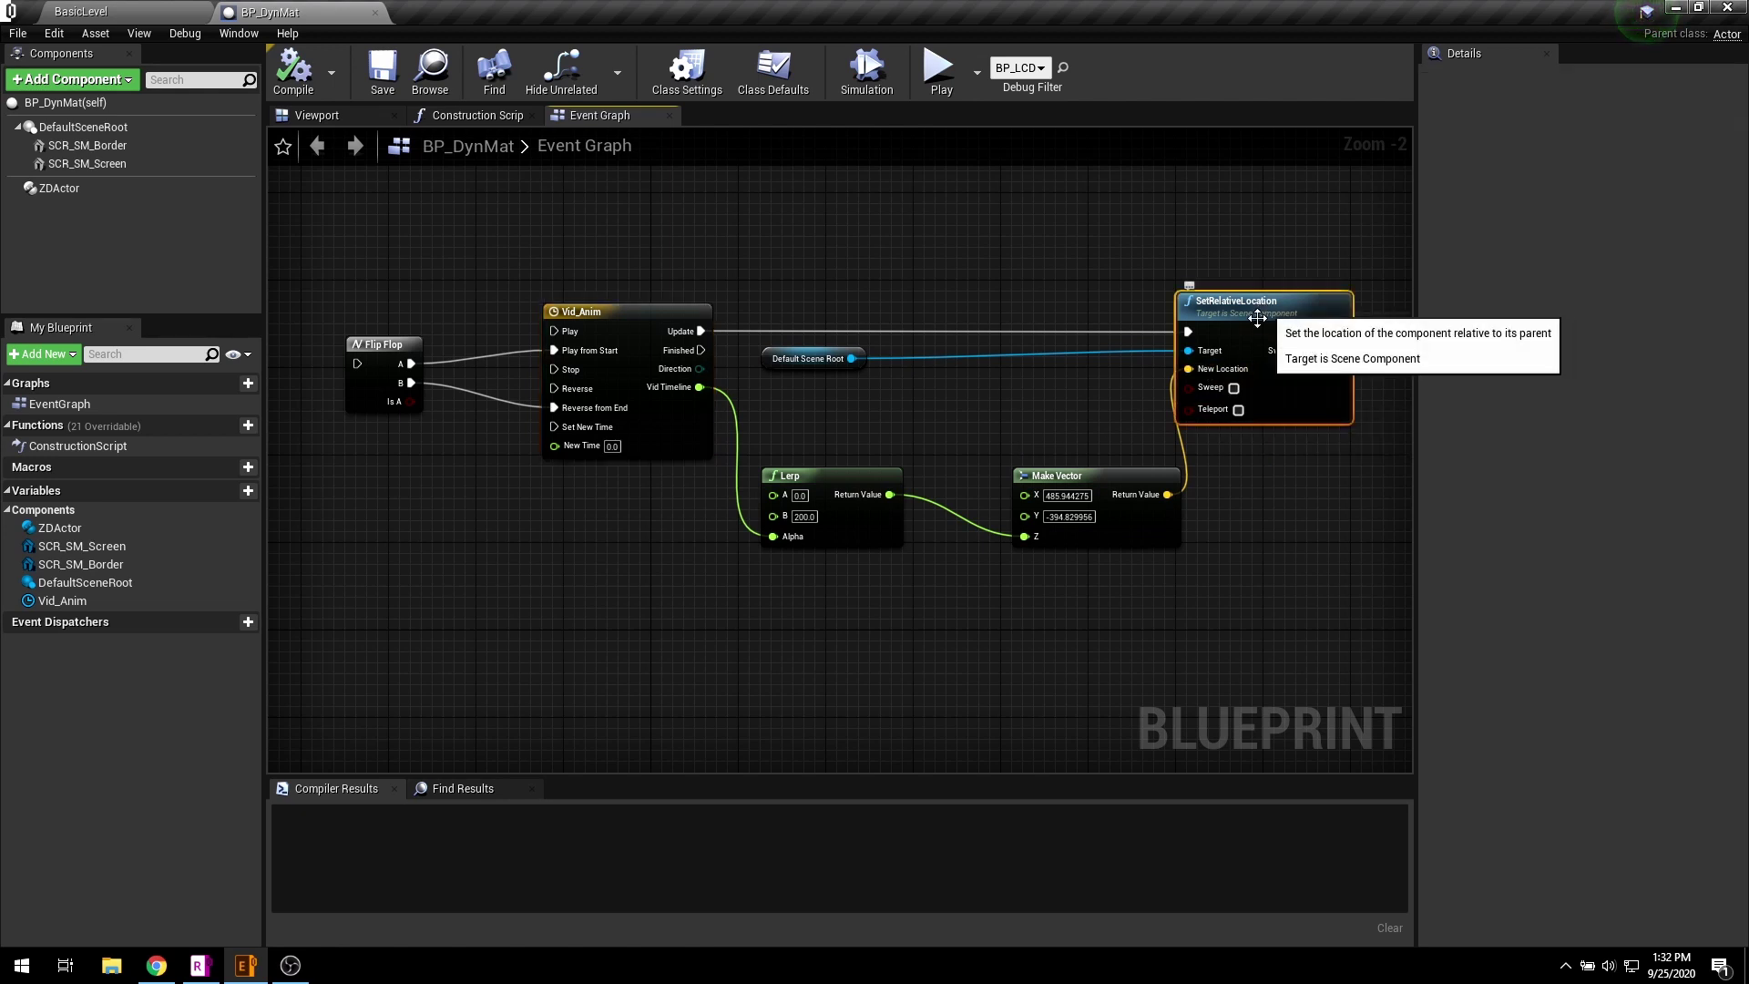
{"action": "left_click", "coordinate": [795, 357]}
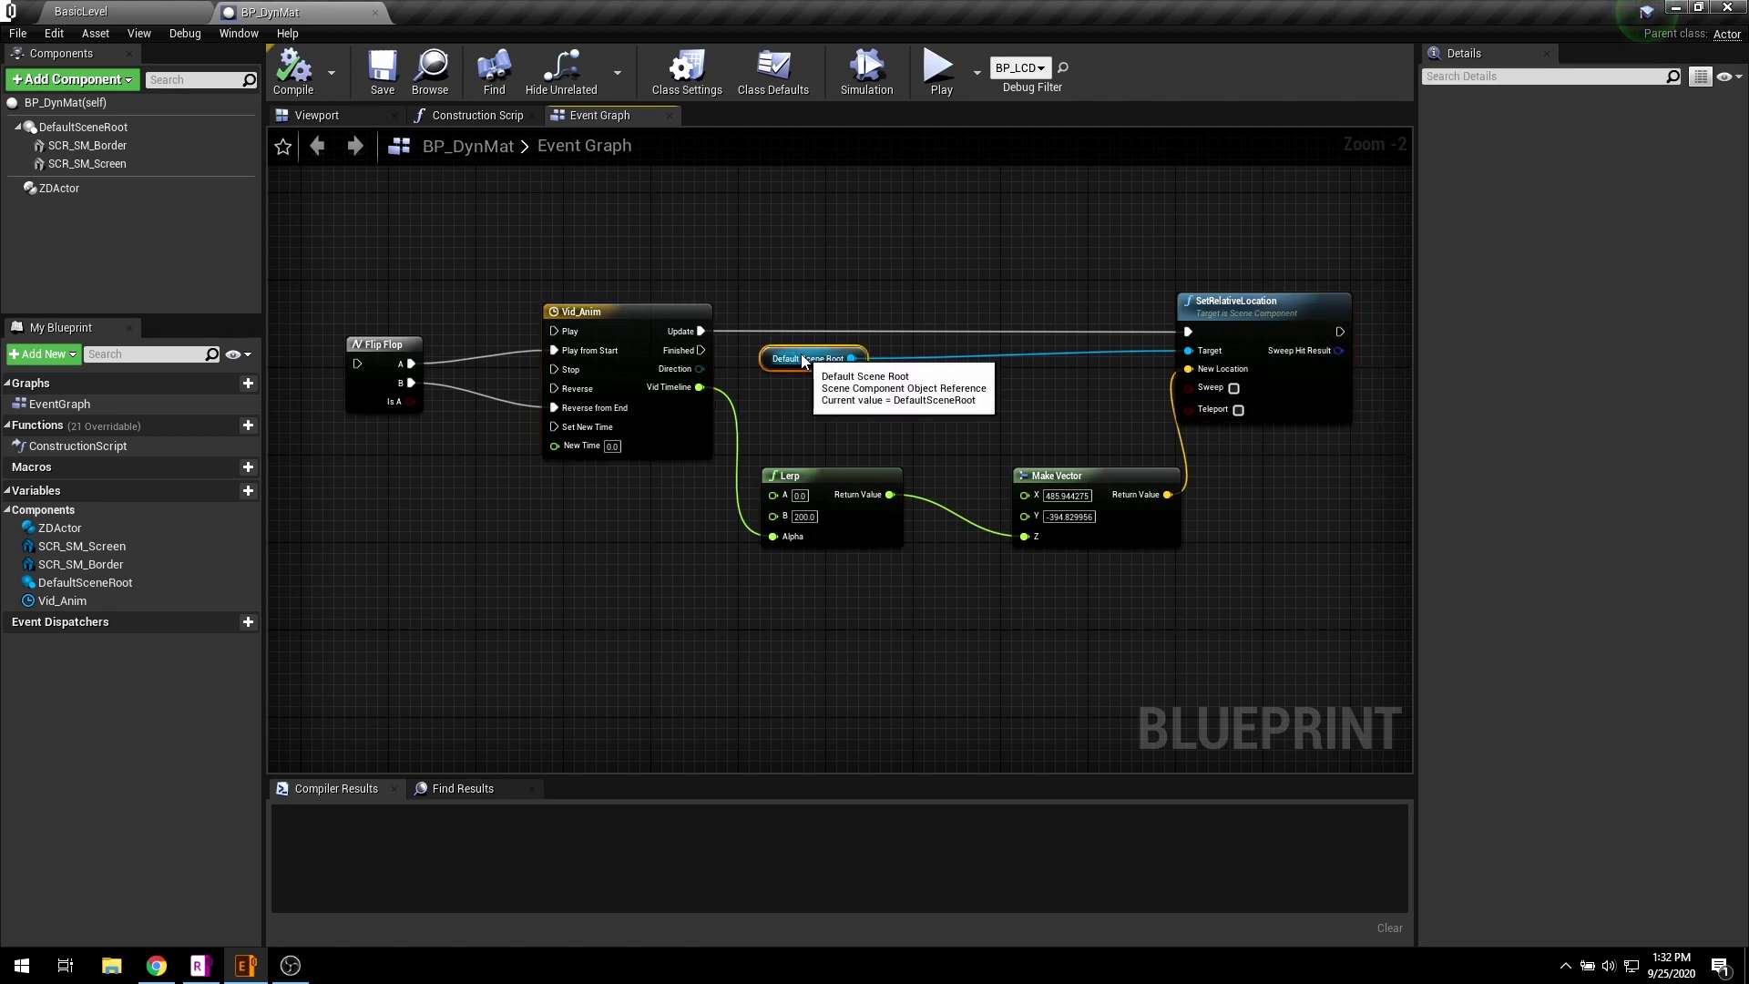
{"action": "left_click", "coordinate": [430, 491]}
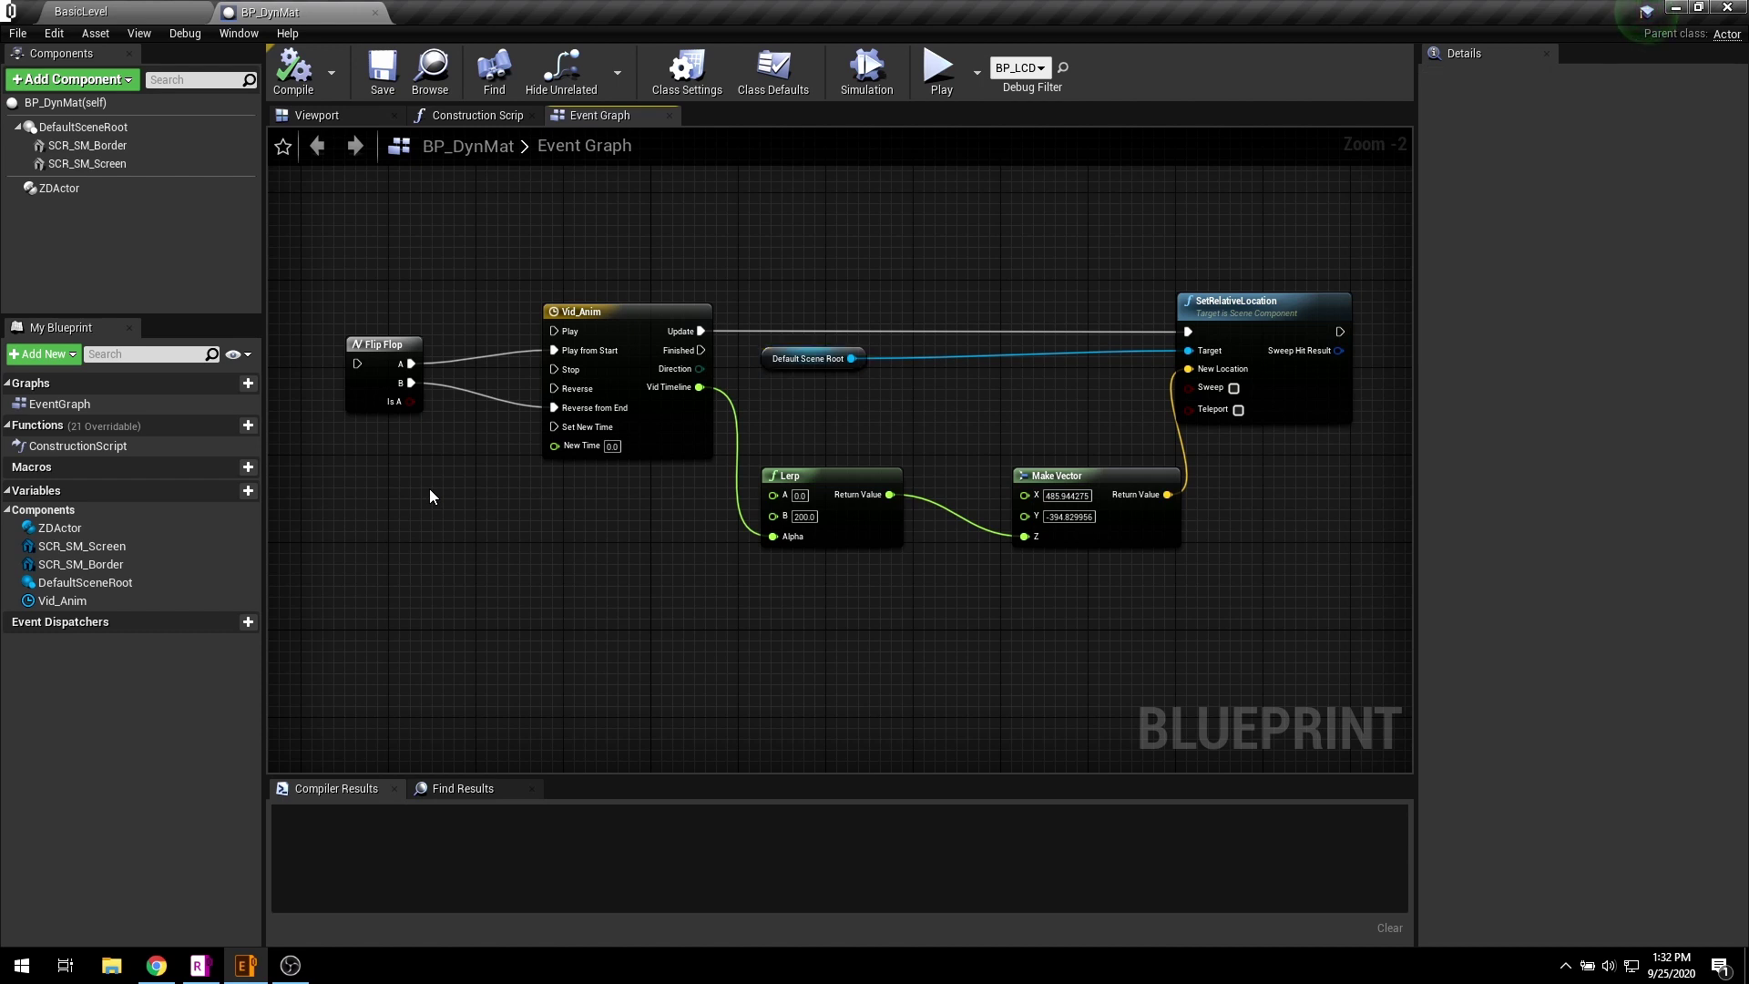
- Add a ZDFunction component to the blueprint
{"action": "left_click", "coordinate": [116, 80]}
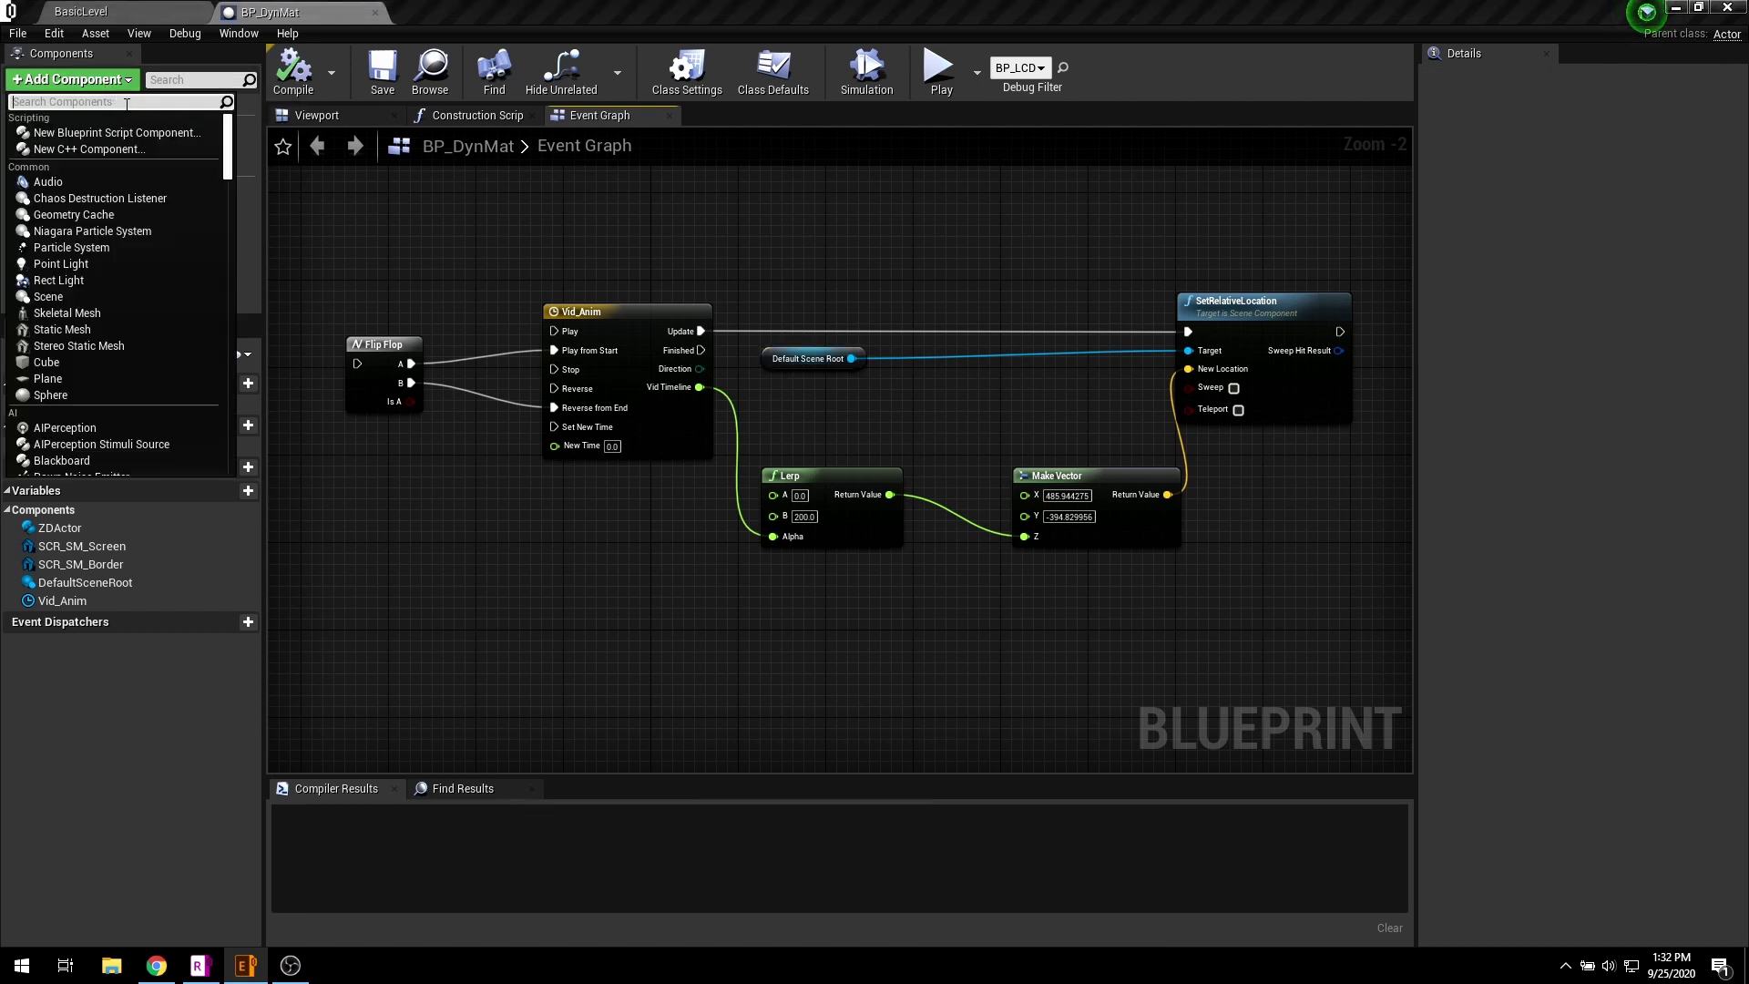
{"action": "type", "text": "function"}
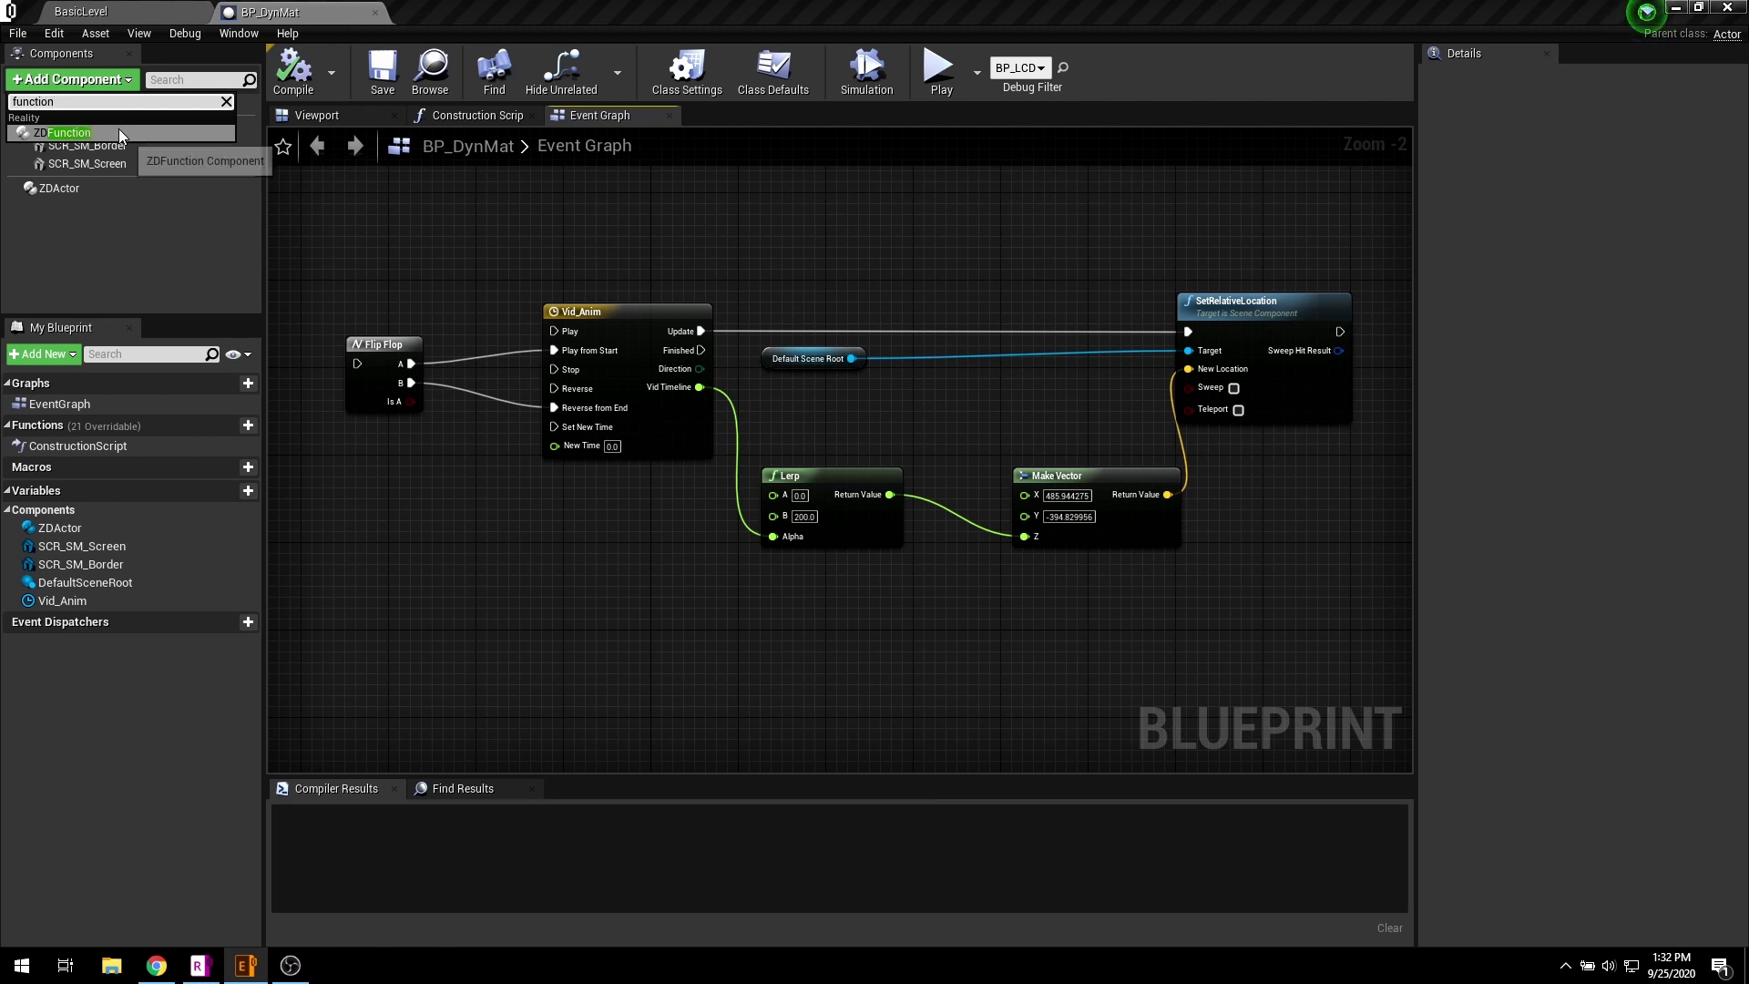
{"action": "left_click", "coordinate": [121, 132]}
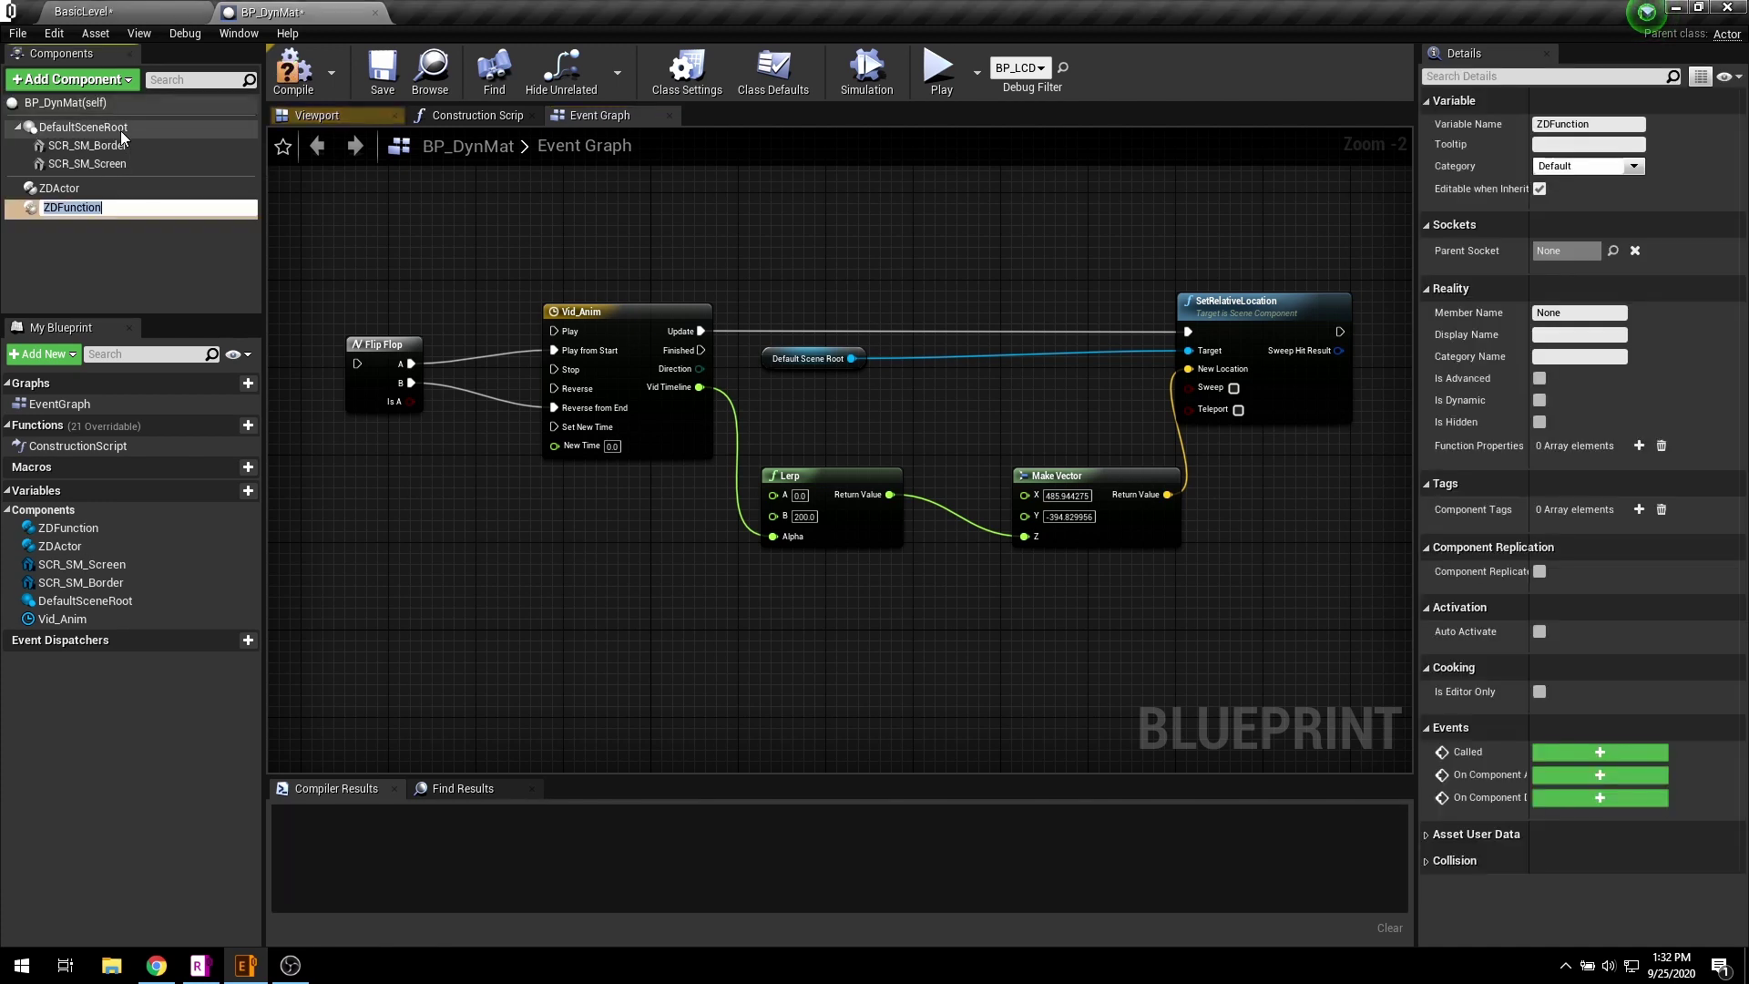
- Set both the Member Name and the Category Name of the ZDFunction component to "Video Anim"
{"action": "left_click", "coordinate": [1583, 313]}
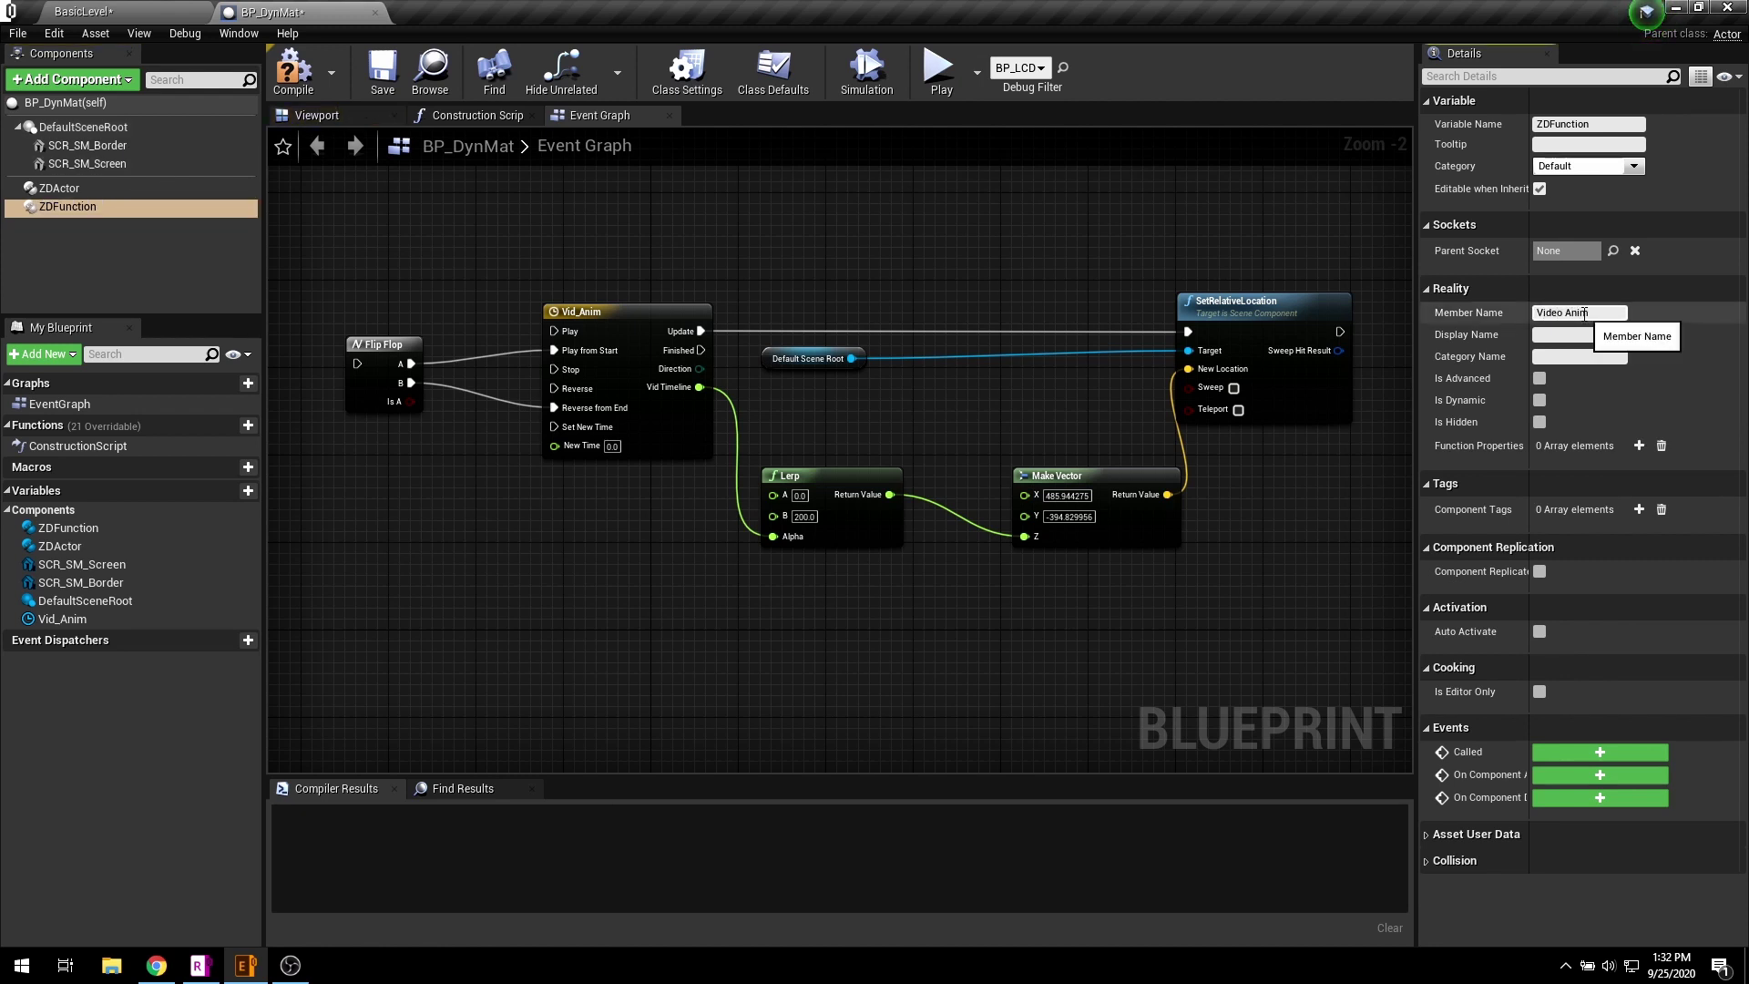
{"action": "right_click", "coordinate": [1586, 313]}
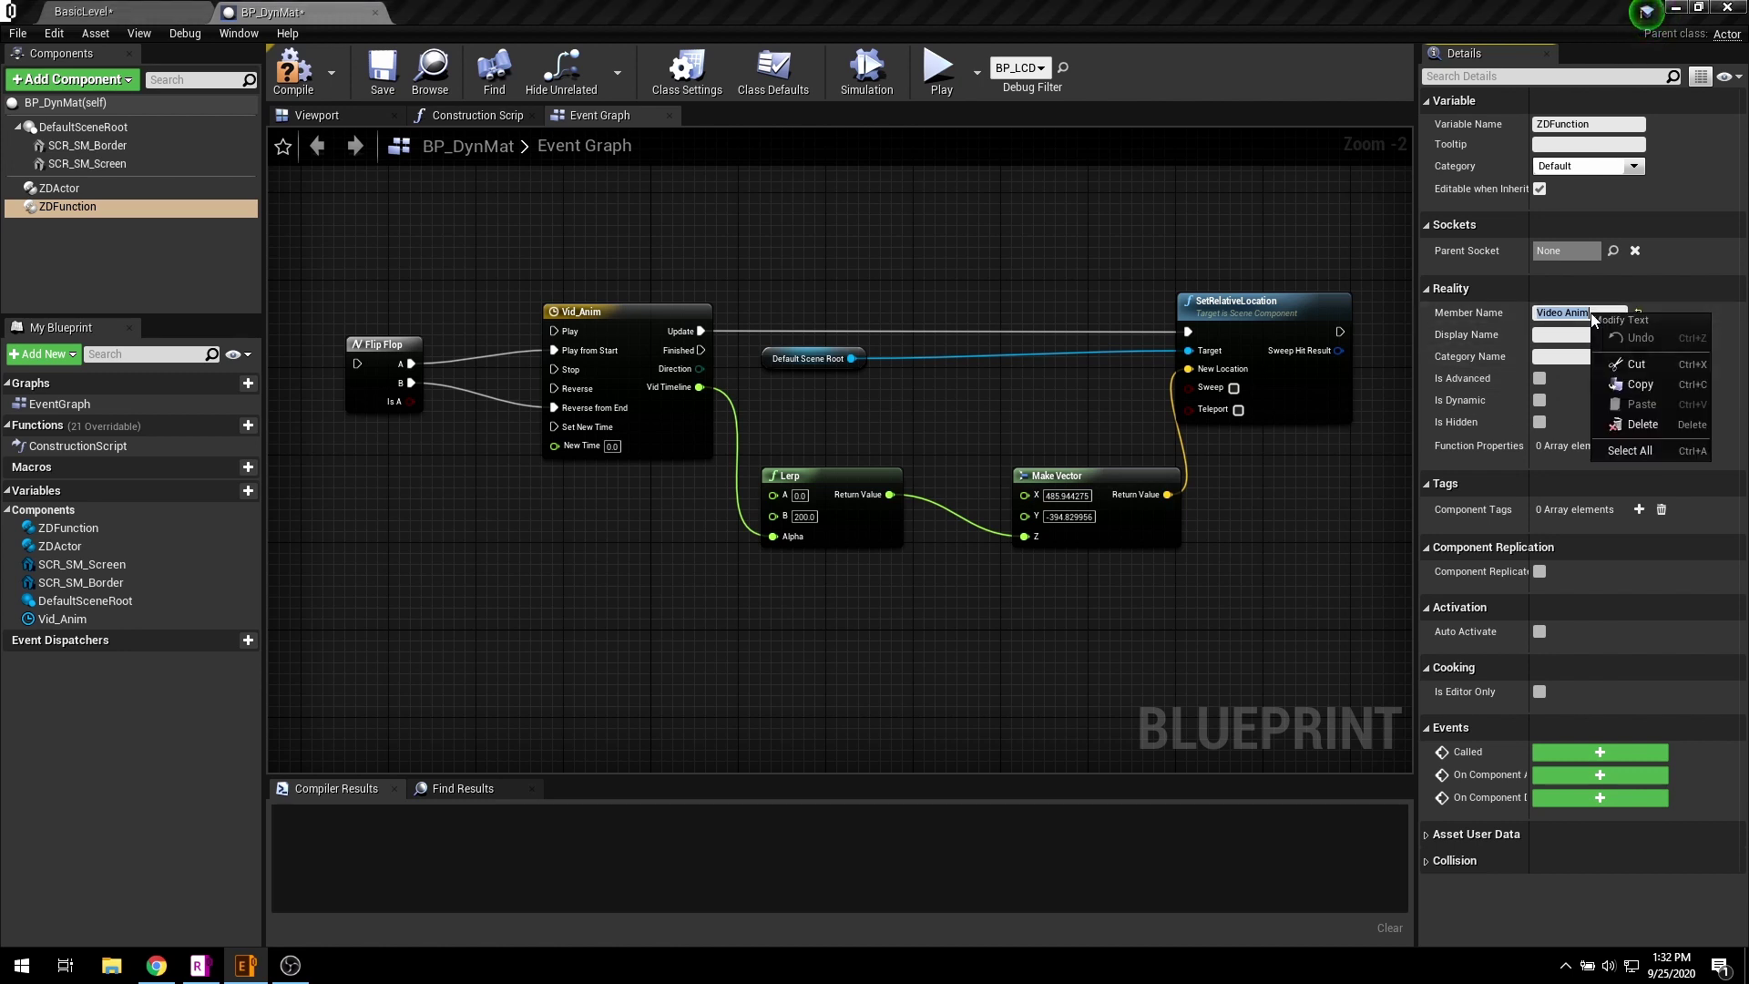
{"action": "left_click", "coordinate": [1596, 364]}
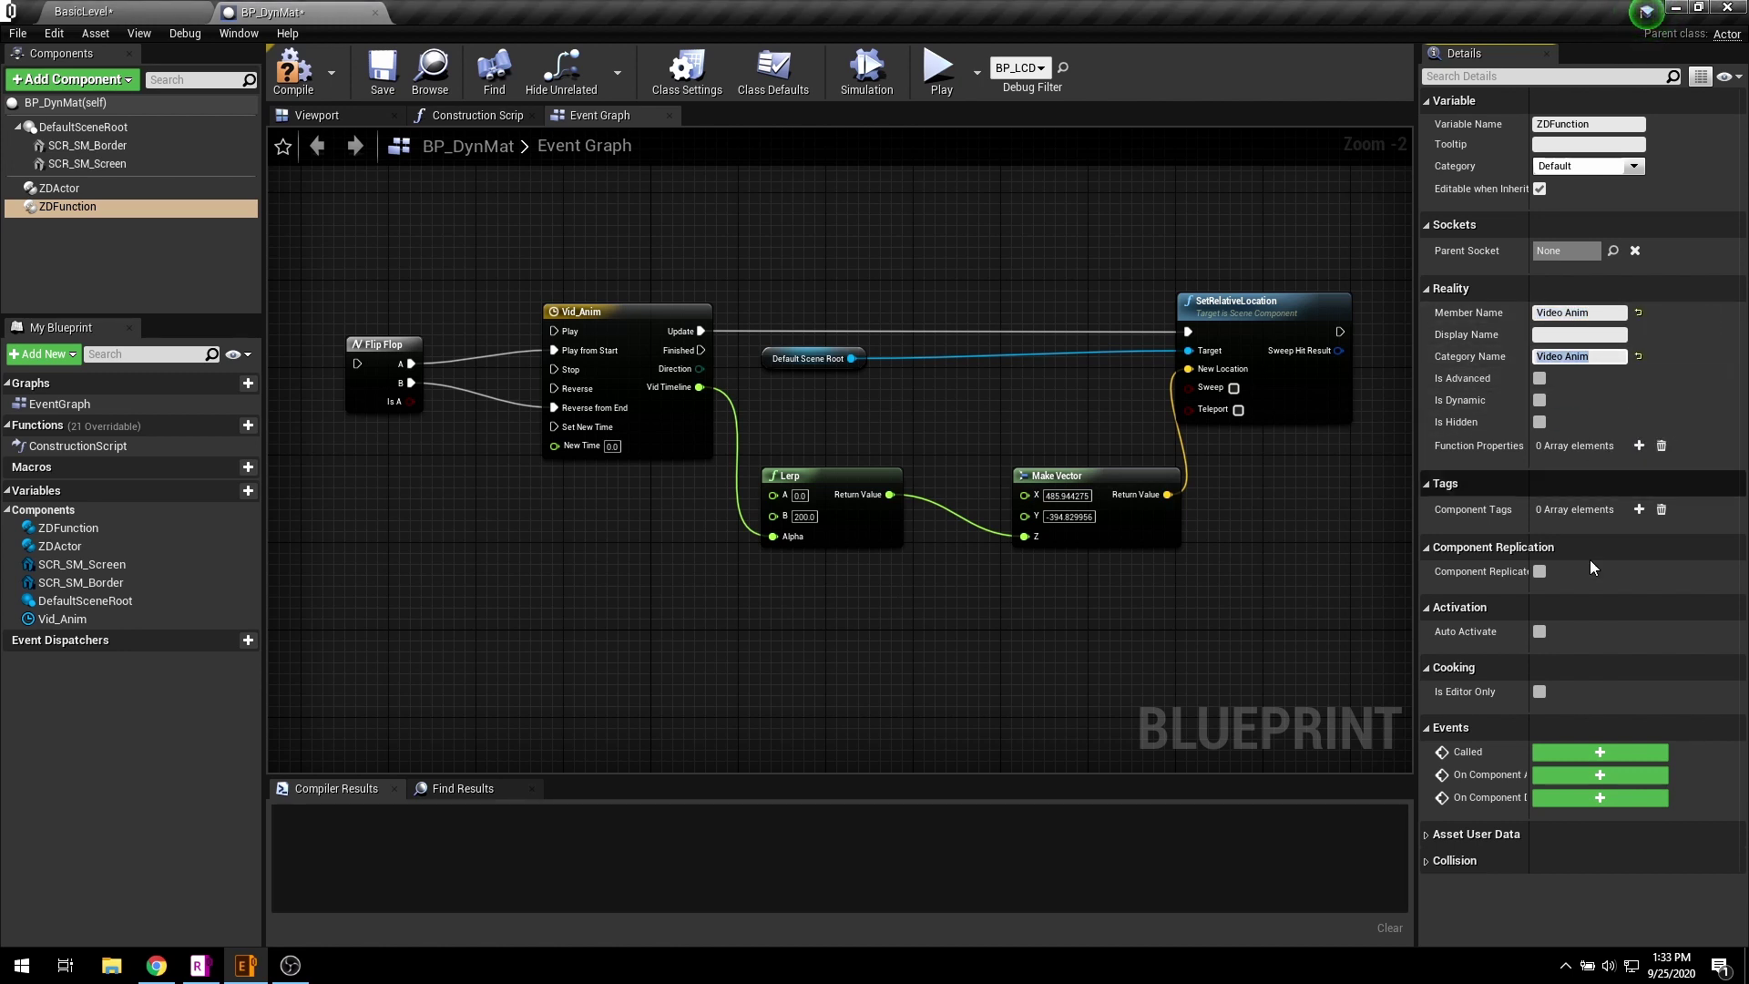
{"action": "left_click", "coordinate": [633, 574]}
{"action": "right_click", "coordinate": [174, 209]}
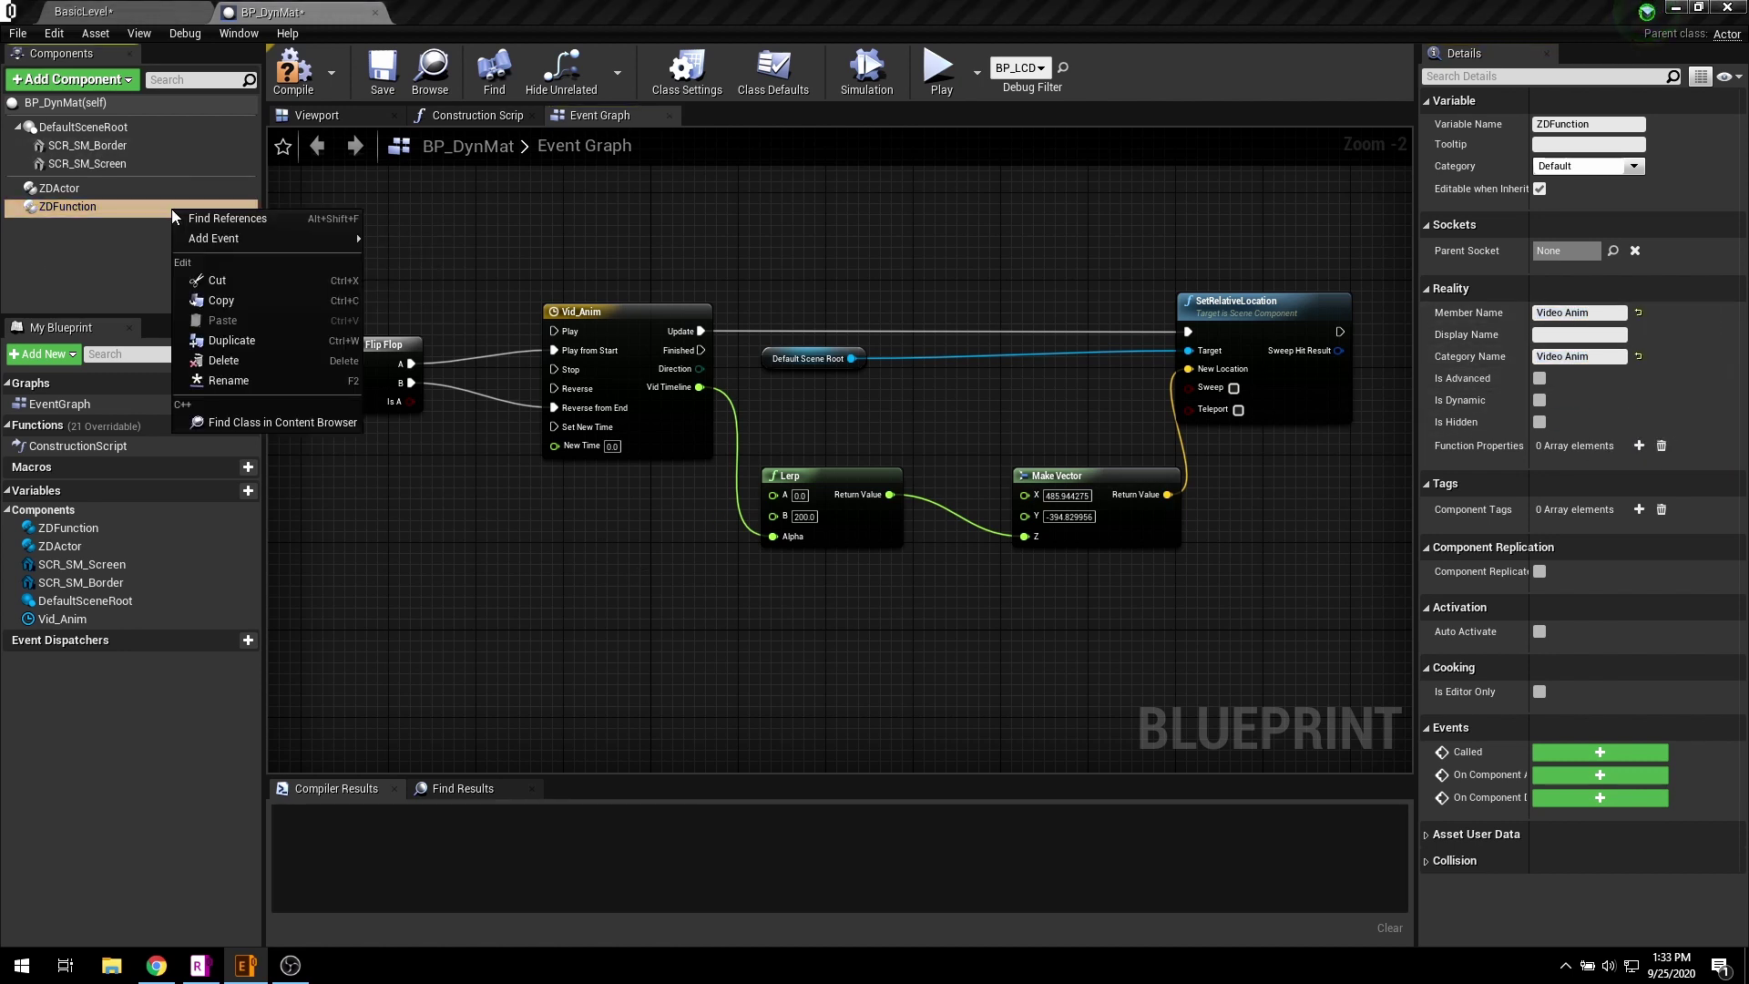
{"action": "mouse_move", "coordinate": [243, 240]}
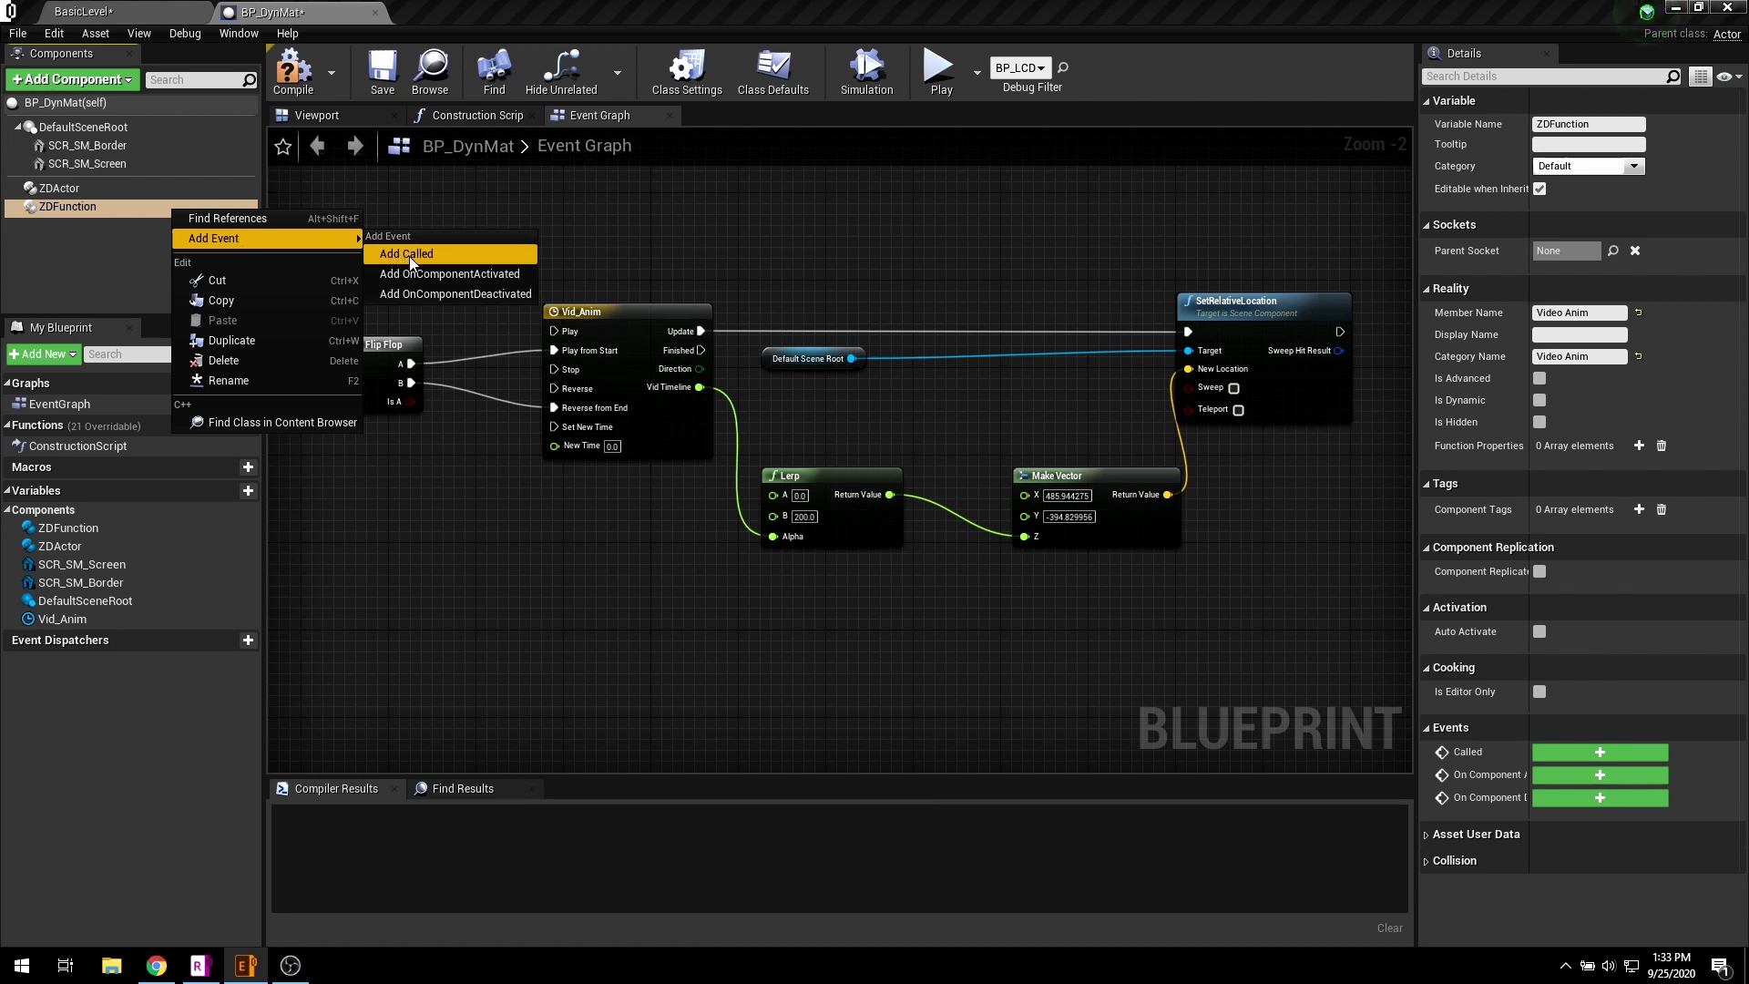
{"action": "left_click", "coordinate": [590, 650]}
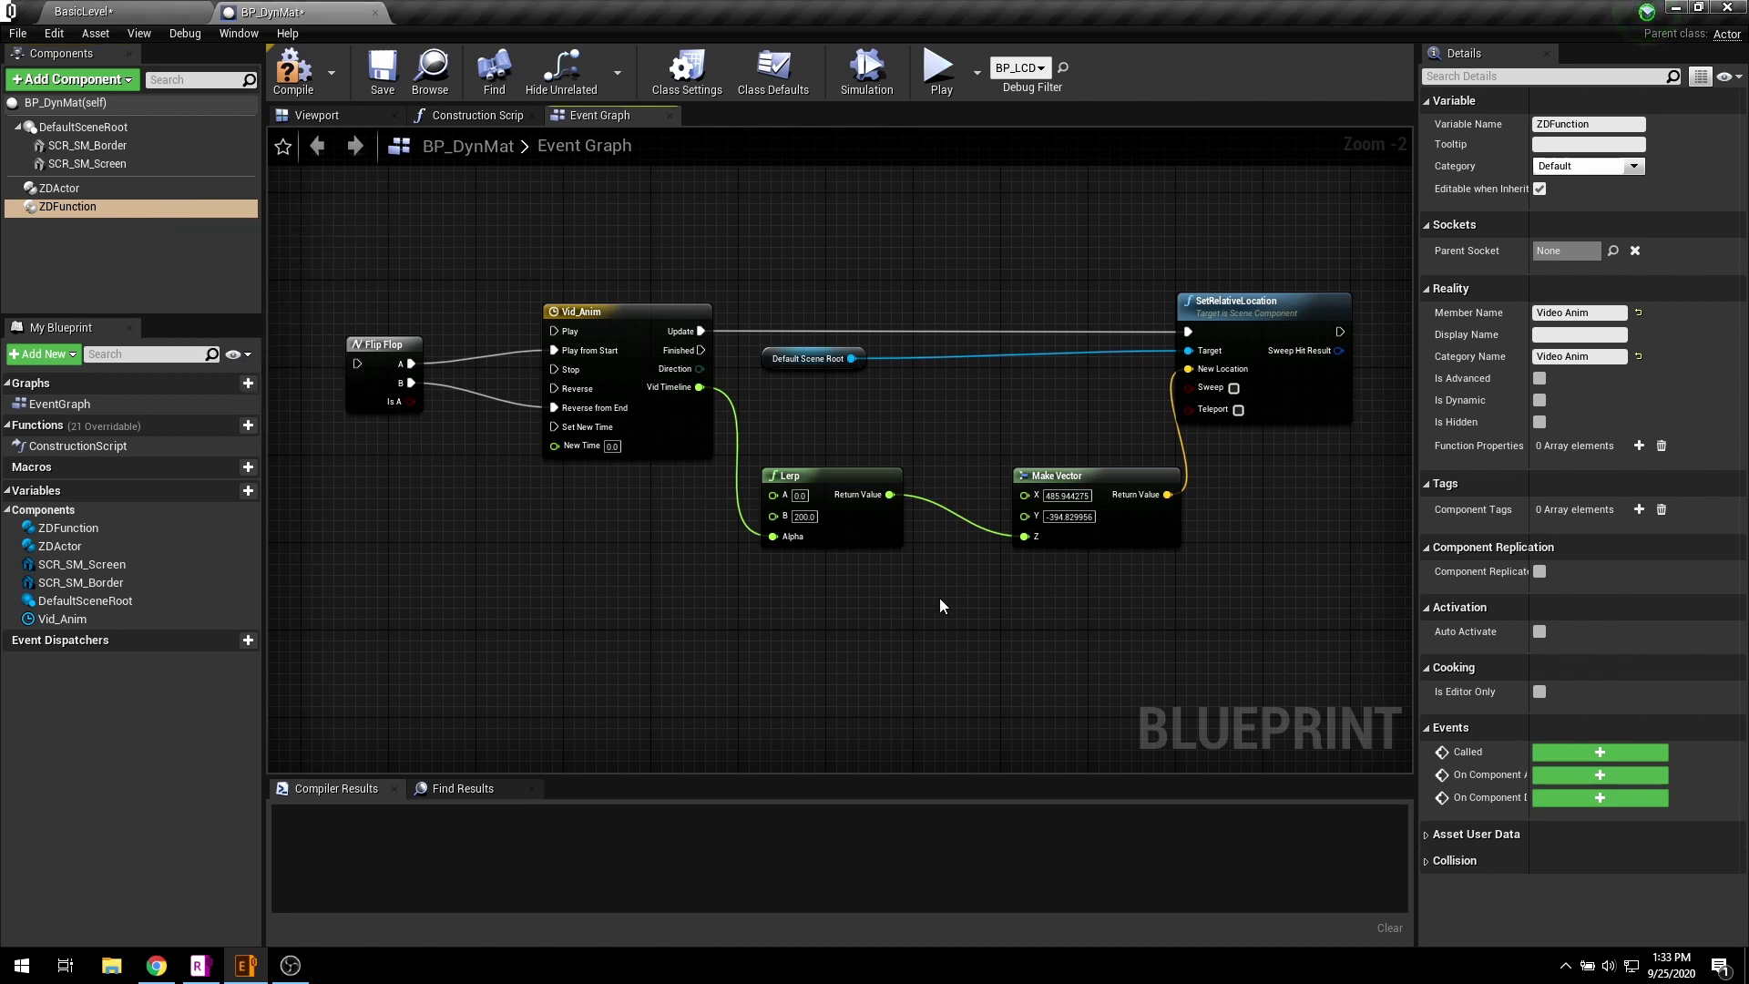
- Add a Called event for the ZDFunction component and connect it to the Flip Flop node's execution input, aligning it beside that node
{"action": "left_click", "coordinate": [1601, 758]}
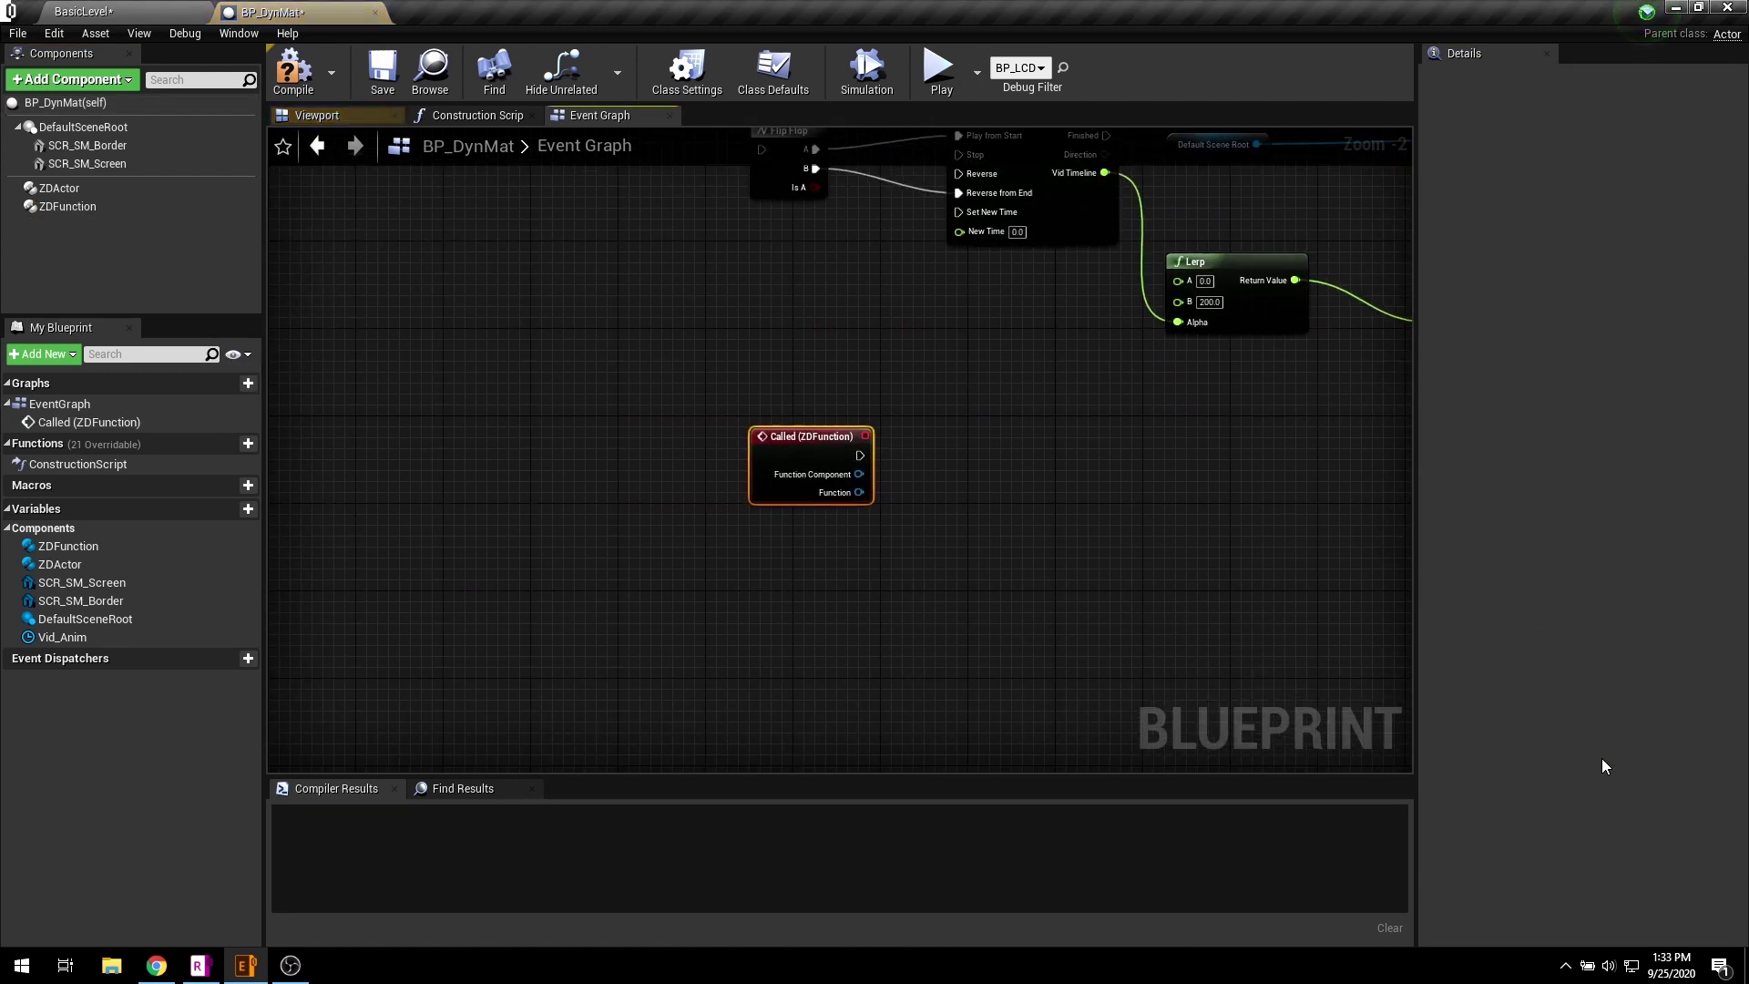
{"action": "scroll", "coordinate": [911, 430], "scroll_direction": "up", "scroll_amount": 2}
{"action": "right_click_drag", "start_coordinate": [911, 430], "coordinate": [933, 642]}
{"action": "left_click_drag", "start_coordinate": [856, 645], "coordinate": [785, 270]}
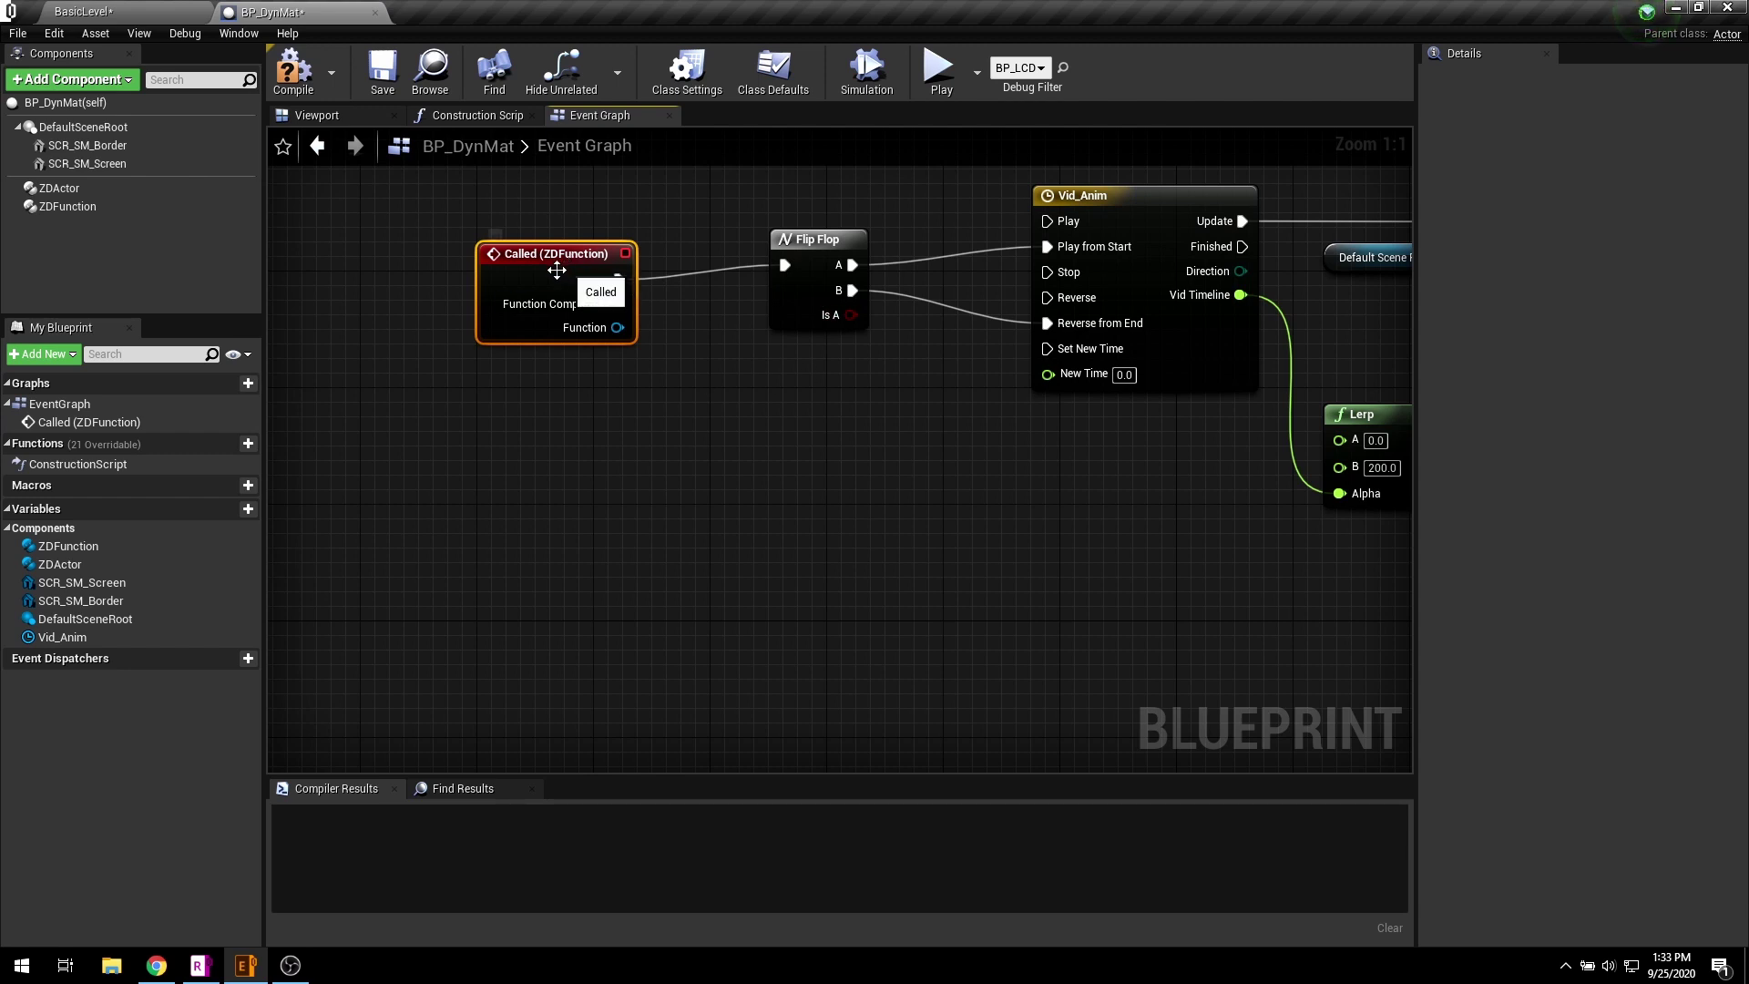
{"action": "left_click_drag", "start_coordinate": [553, 284], "coordinate": [451, 255]}
{"action": "scroll", "coordinate": [860, 441], "scroll_direction": "down", "scroll_amount": 2}
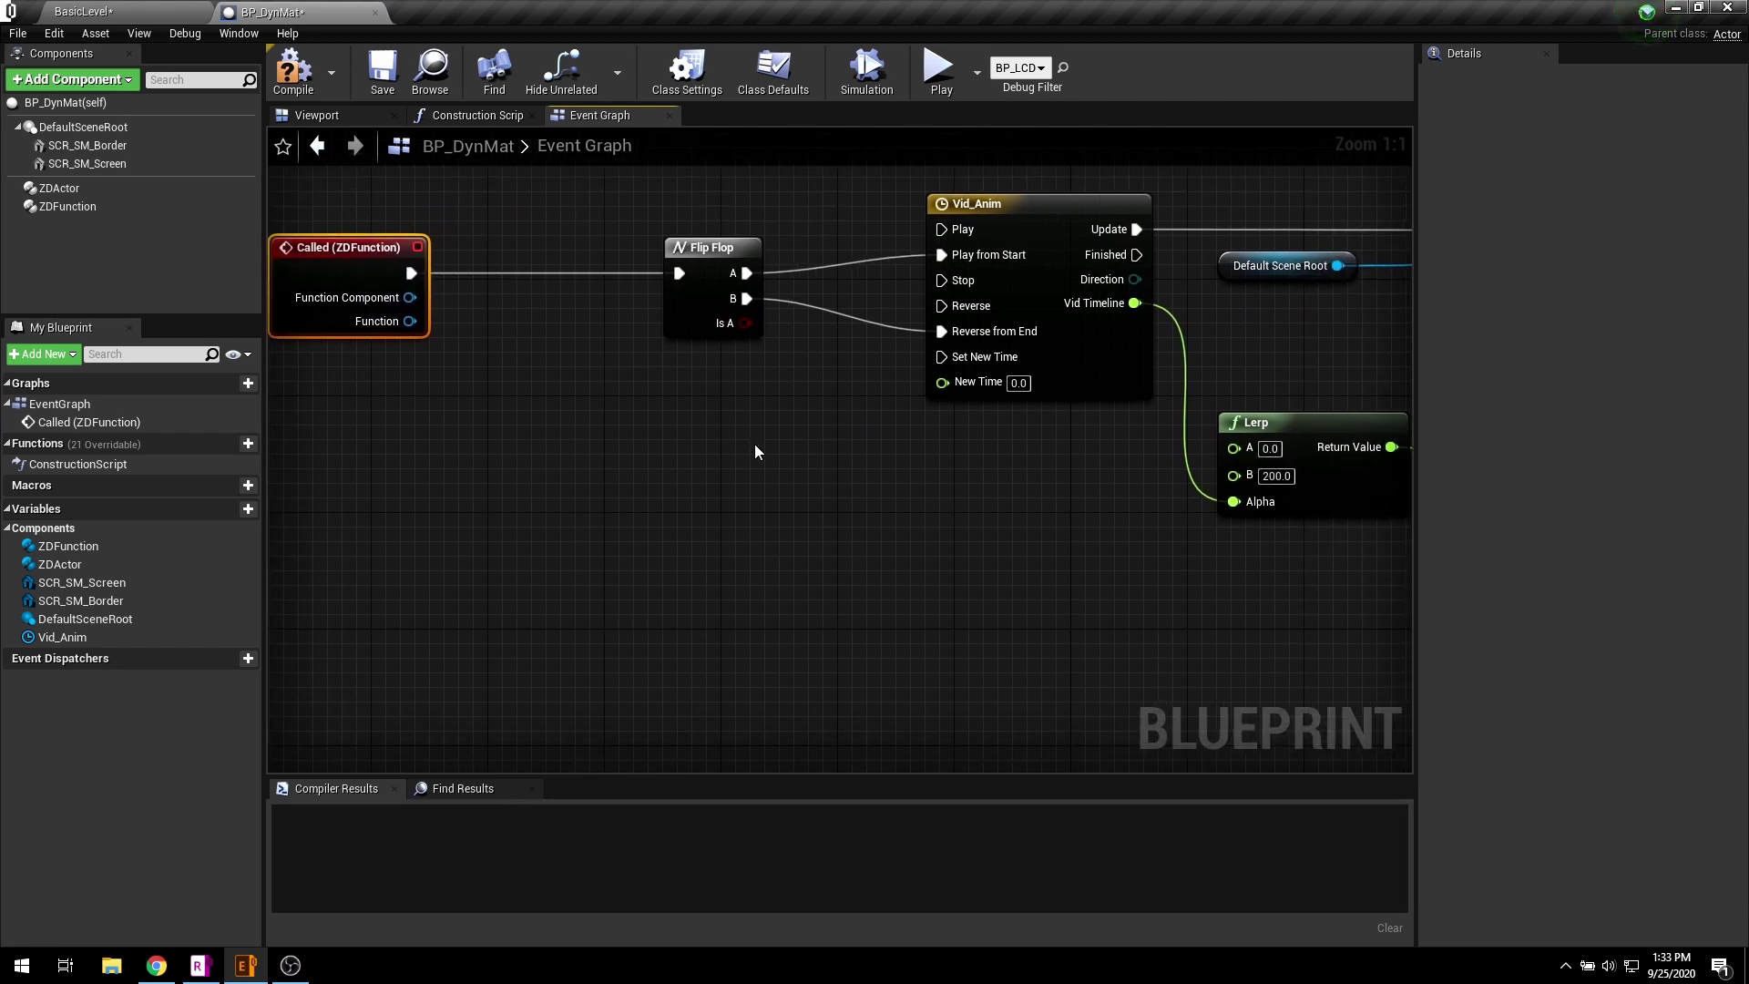
- Compile and save the blueprint, and return to its 3D preview
{"action": "mouse_move", "coordinate": [779, 468]}
{"action": "right_mouse_down"}
{"action": "mouse_move", "coordinate": [726, 492]}
{"action": "mouse_move", "coordinate": [781, 491]}
{"action": "mouse_move", "coordinate": [790, 474]}
{"action": "mouse_move", "coordinate": [764, 487]}
{"action": "right_mouse_up"}
{"action": "key", "text": "F7"}
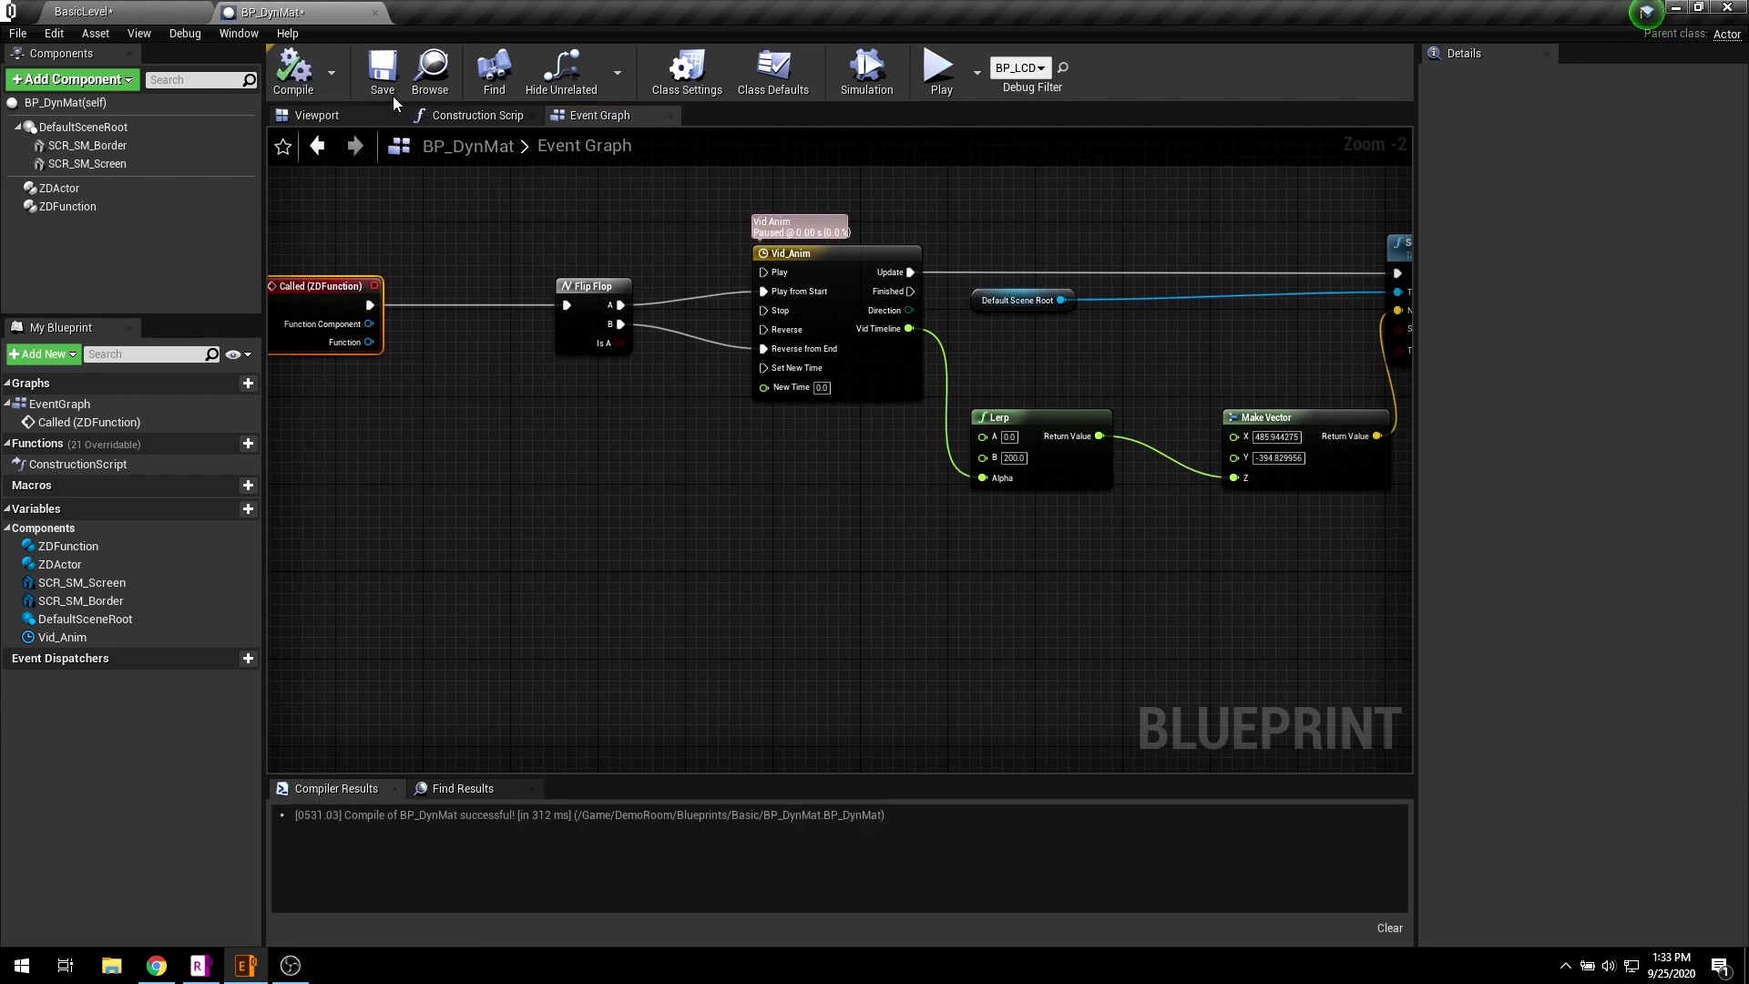
{"action": "left_click", "coordinate": [316, 115]}
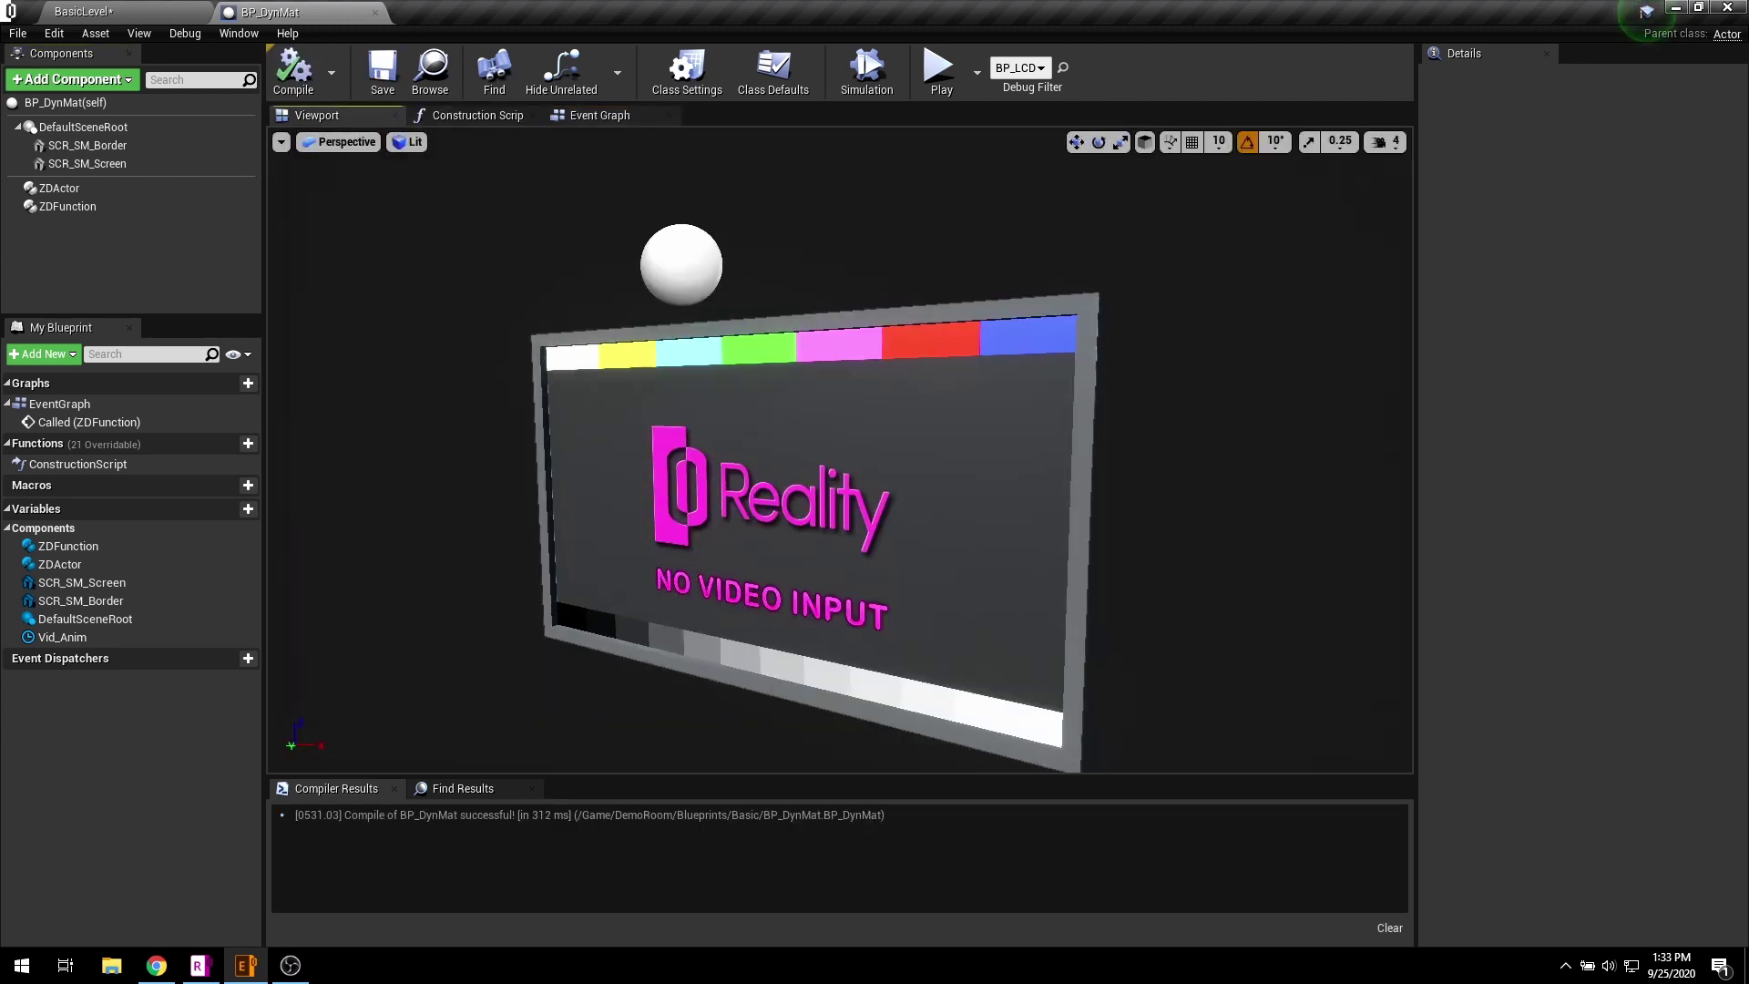
{"action": "left_click", "coordinate": [840, 448]}
{"action": "left_click", "coordinate": [982, 313]}
{"action": "right_click_drag", "start_coordinate": [1090, 307], "coordinate": [1089, 378]}
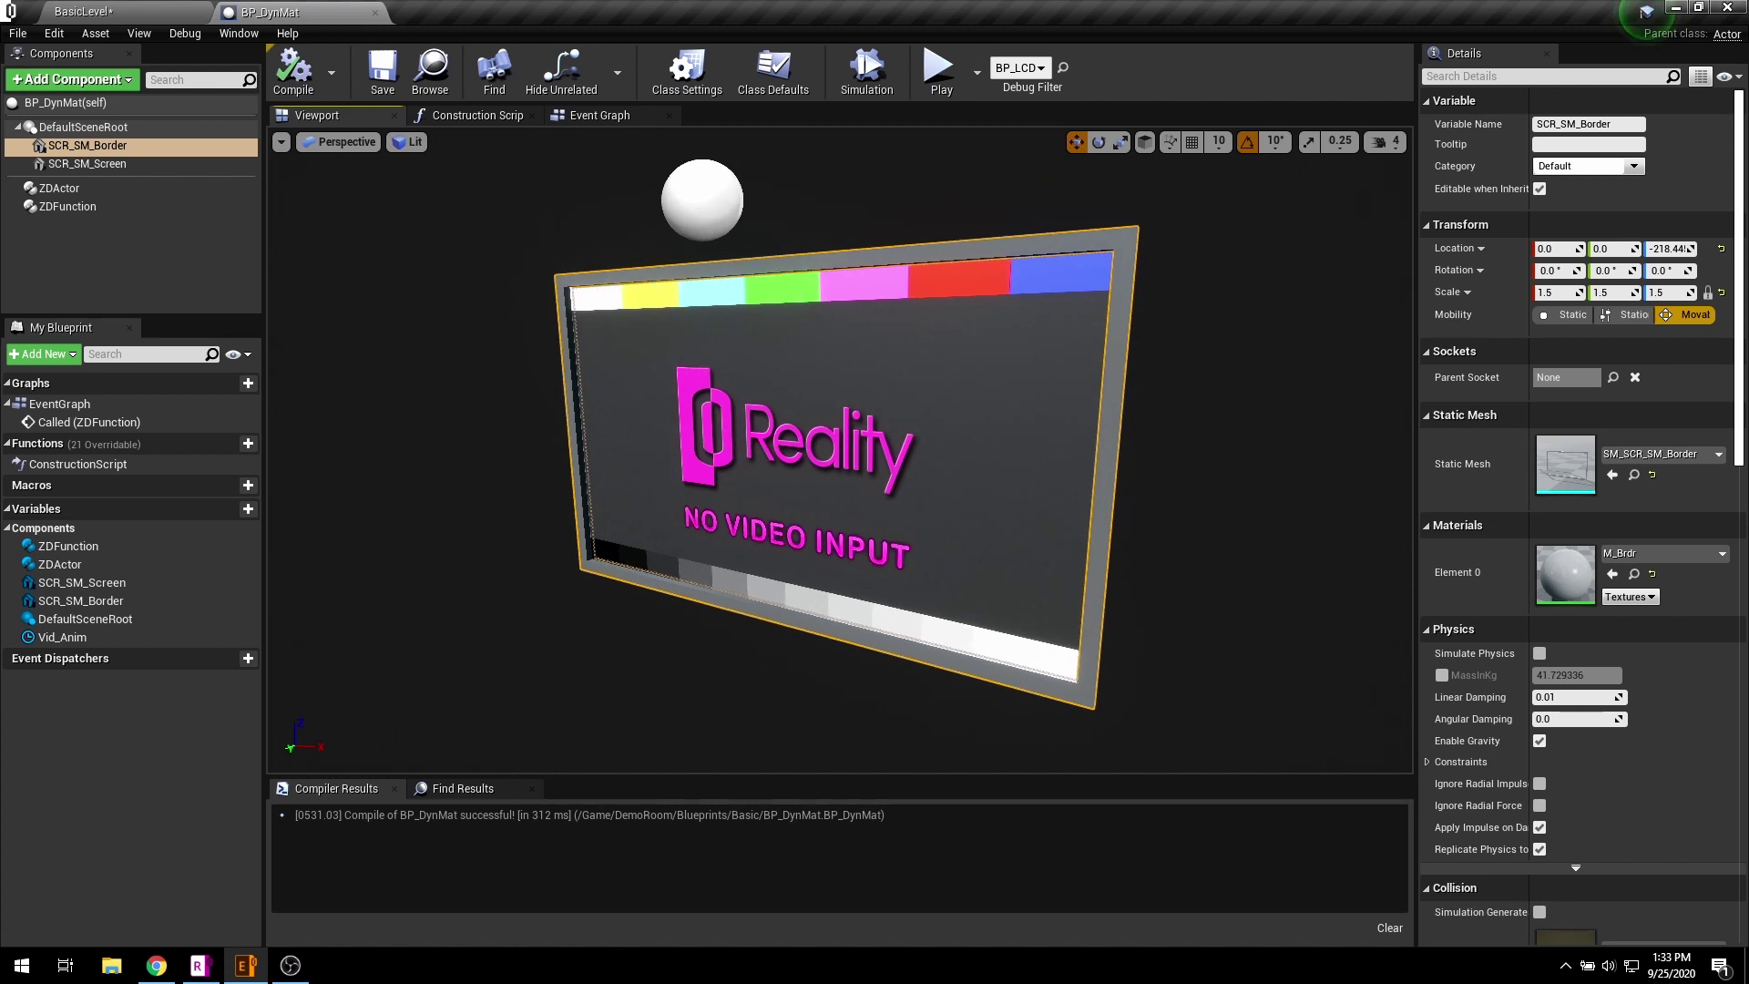
{"action": "left_click", "coordinate": [118, 273]}
{"action": "right_click_drag", "start_coordinate": [491, 362], "coordinate": [439, 371]}
- Add a ZDUpdateMaterial component to the blueprint, keeping its default name
{"action": "left_click", "coordinate": [107, 80]}
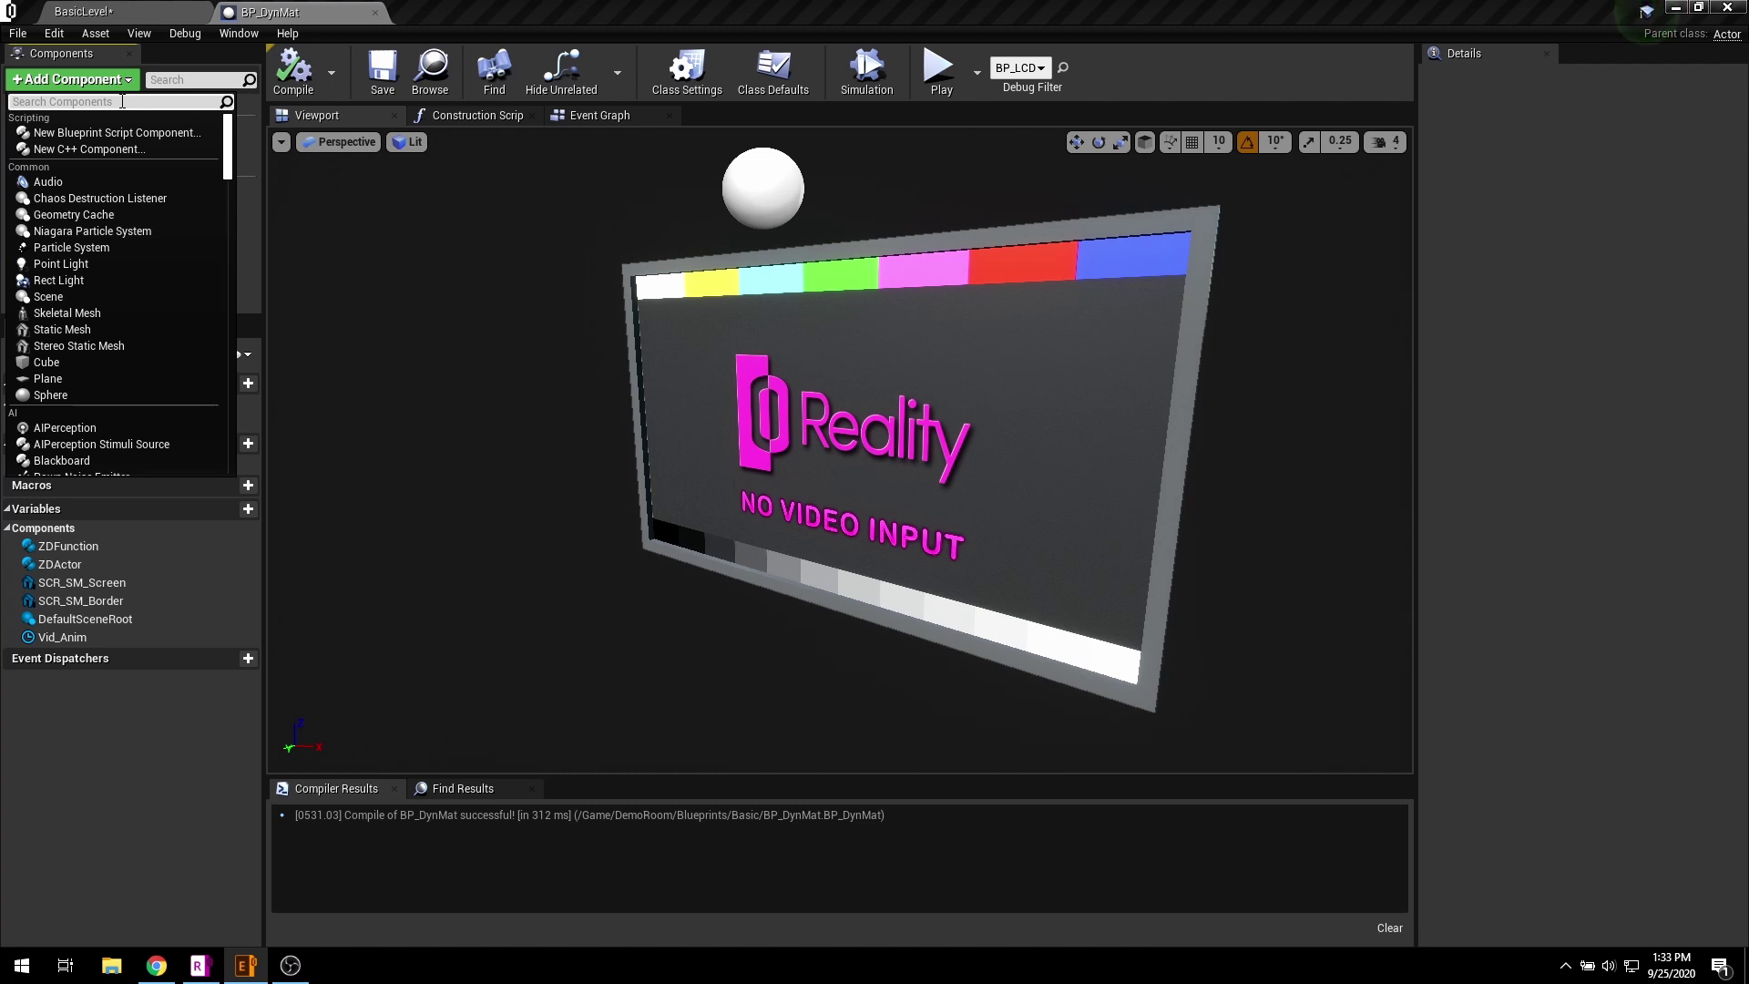
{"action": "type", "text": "materi"}
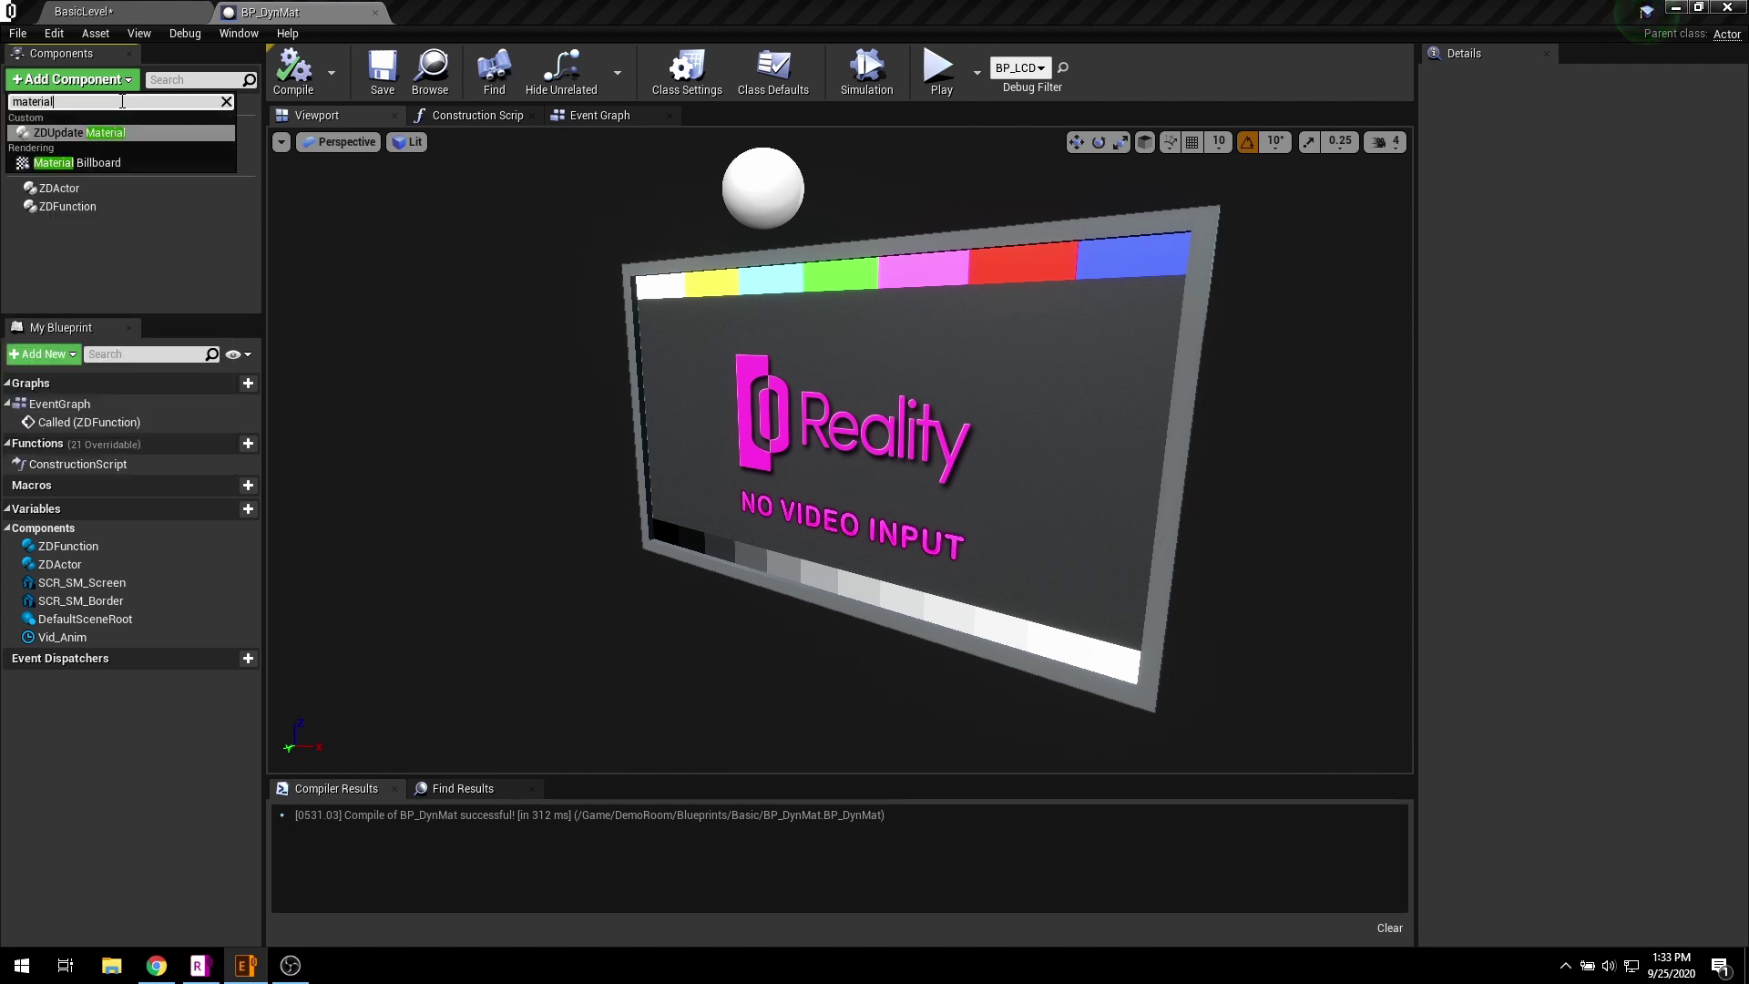
{"action": "type", "text": "al"}
{"action": "left_click", "coordinate": [135, 131]}
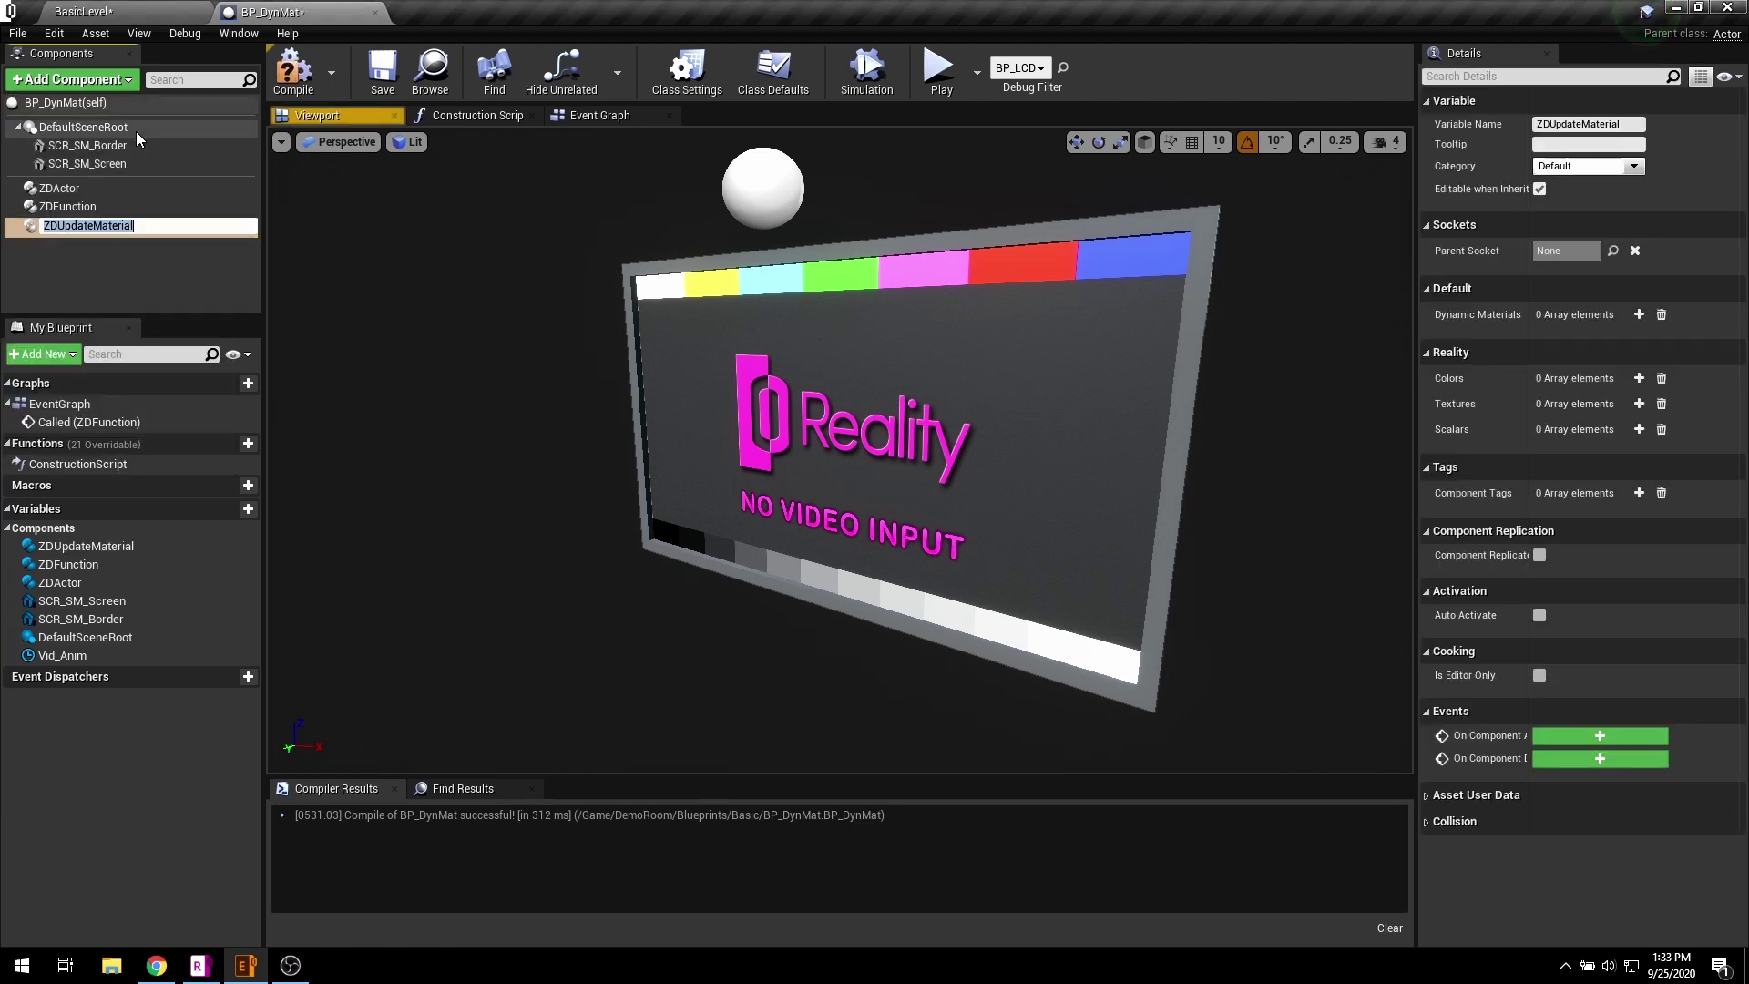
{"action": "left_click", "coordinate": [134, 227]}
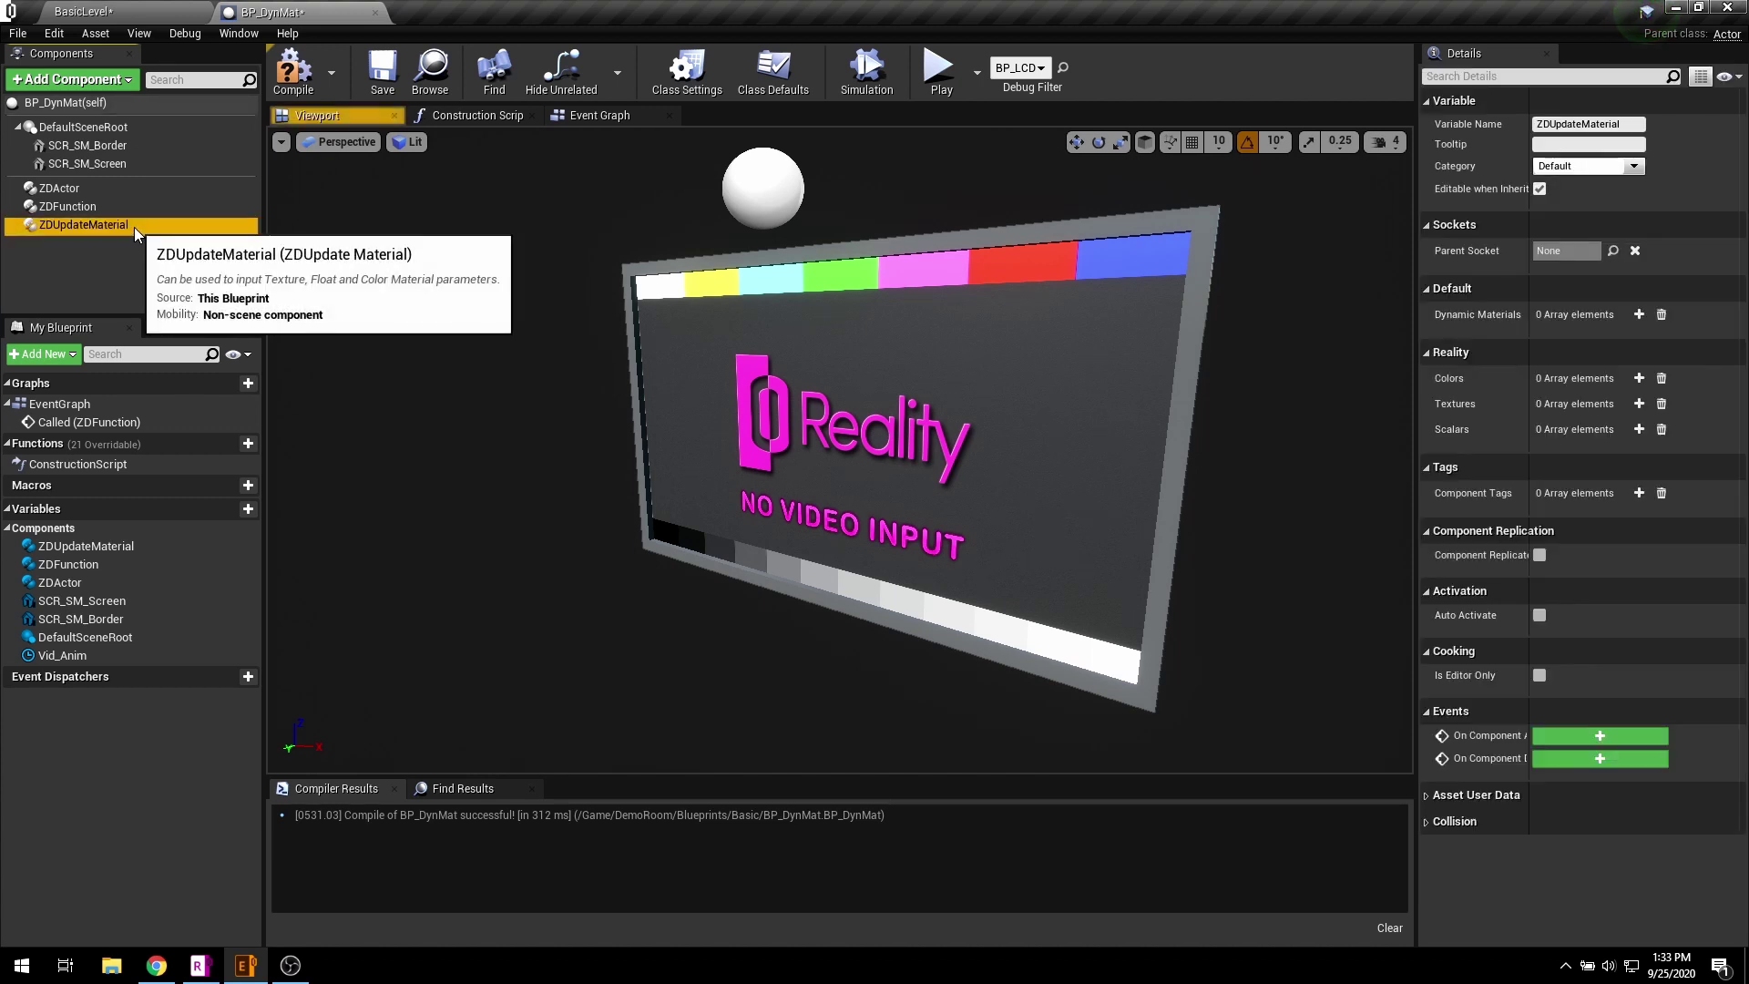
- Open the M_Scr material assigned to the SCR_SM_Screen mesh and inspect its Texture parameter node
{"action": "left_click", "coordinate": [870, 438]}
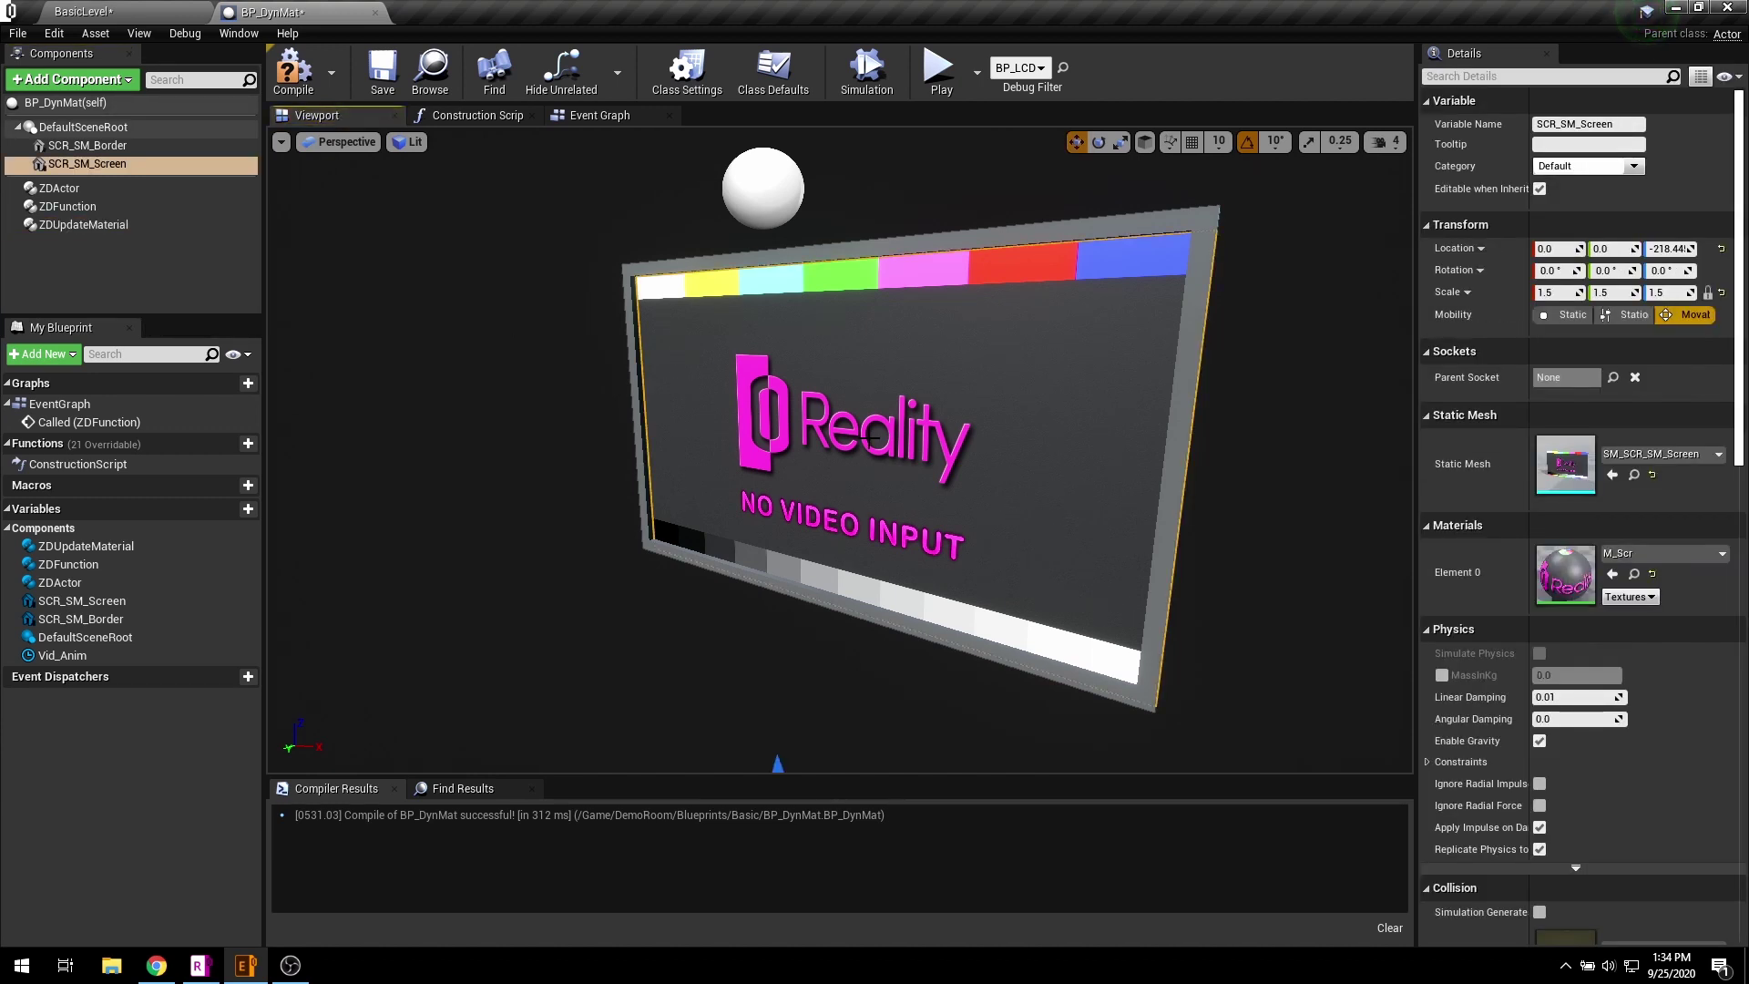
{"action": "double_click", "coordinate": [1563, 574]}
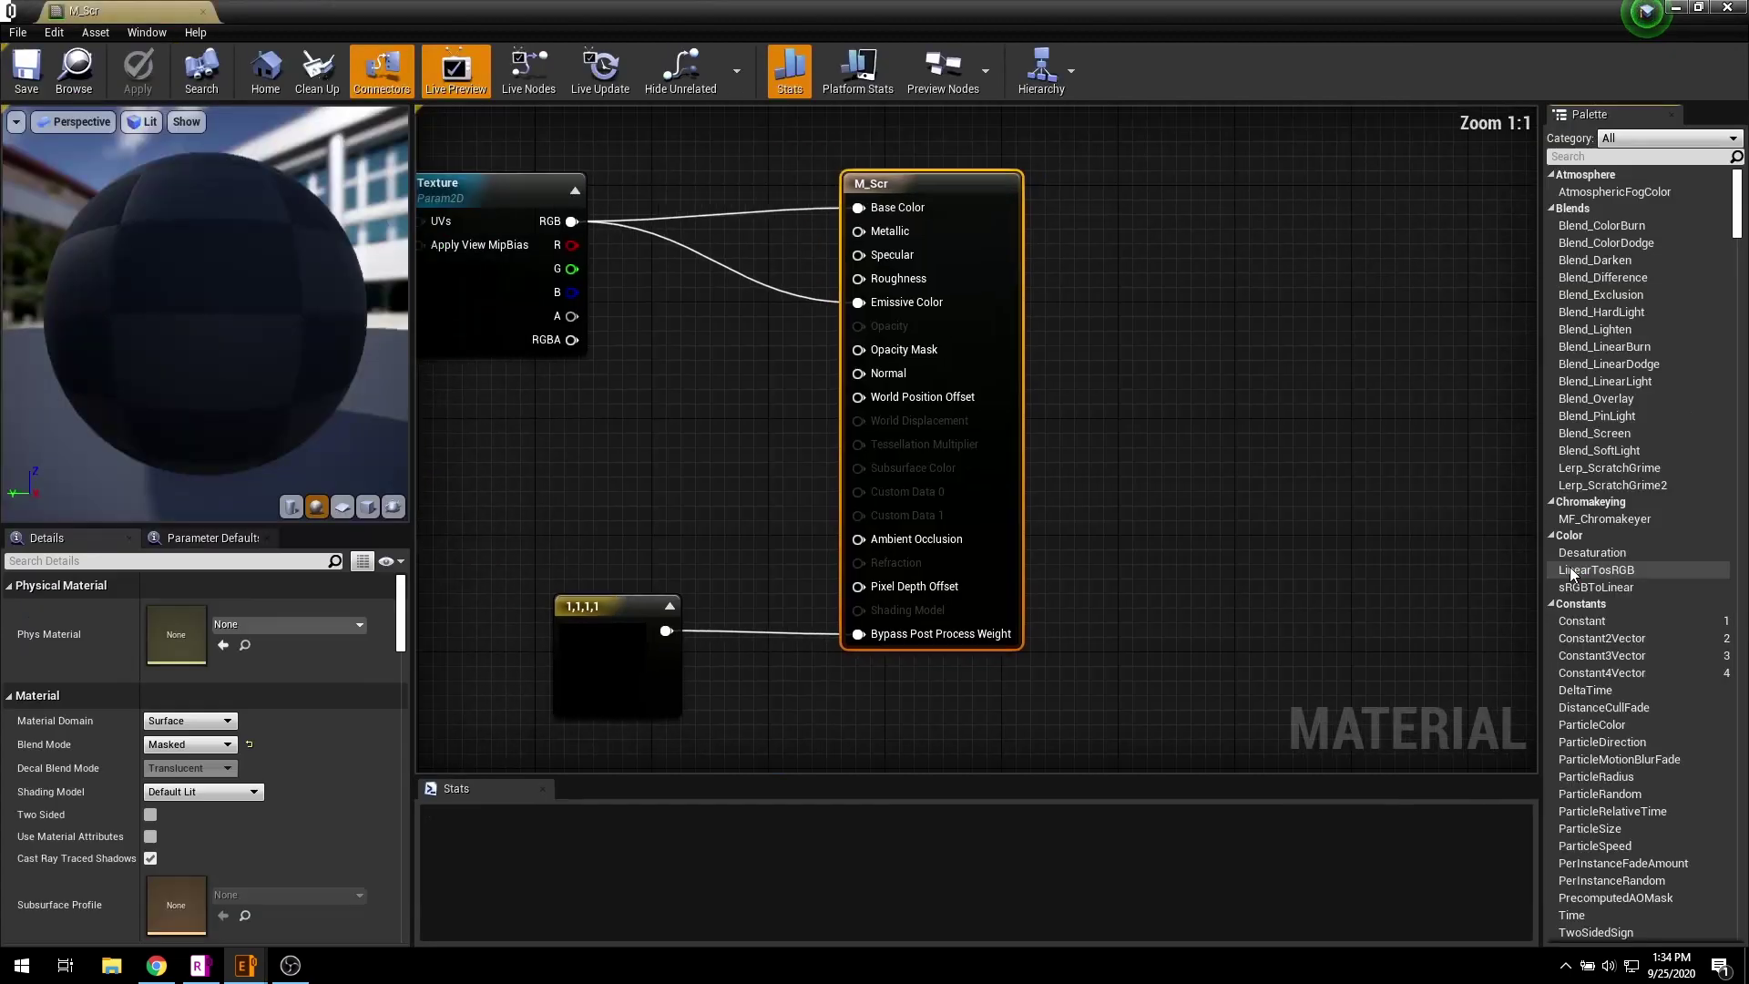
{"action": "left_click", "coordinate": [789, 376]}
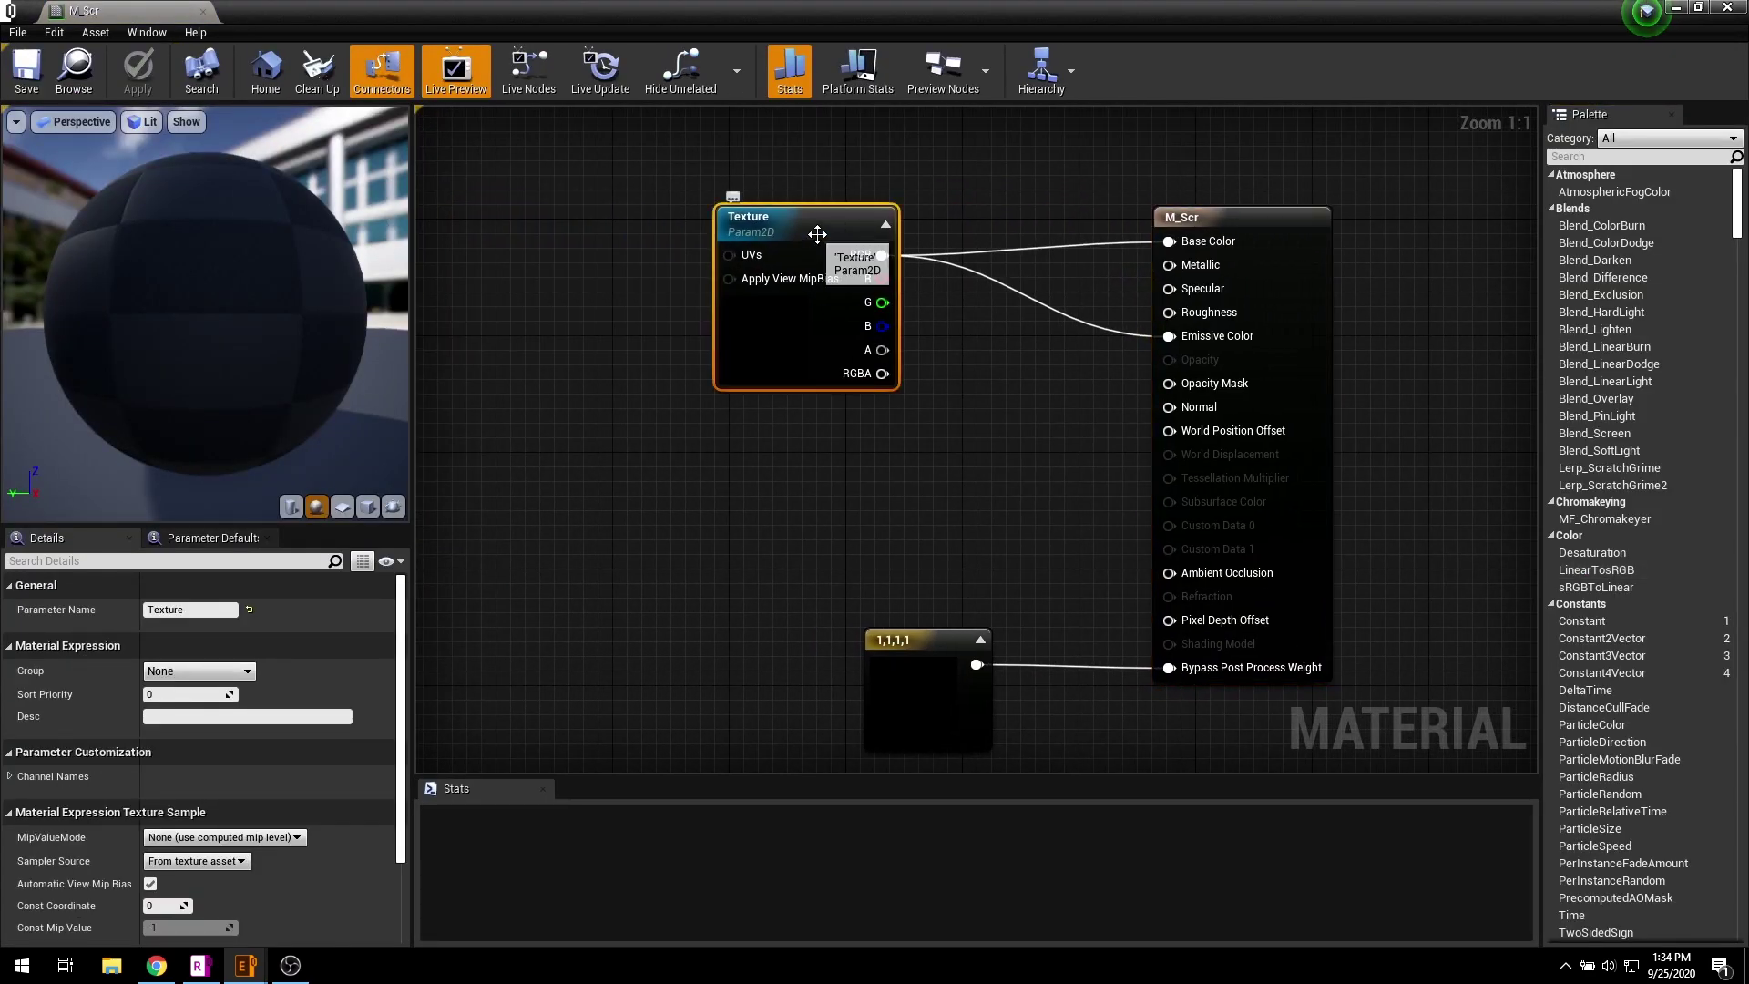
- Copy the Texture node's parameter name, dock the M_Scr material editor with the other open assets, and return to BP_DynMat
{"action": "left_click", "coordinate": [176, 609]}
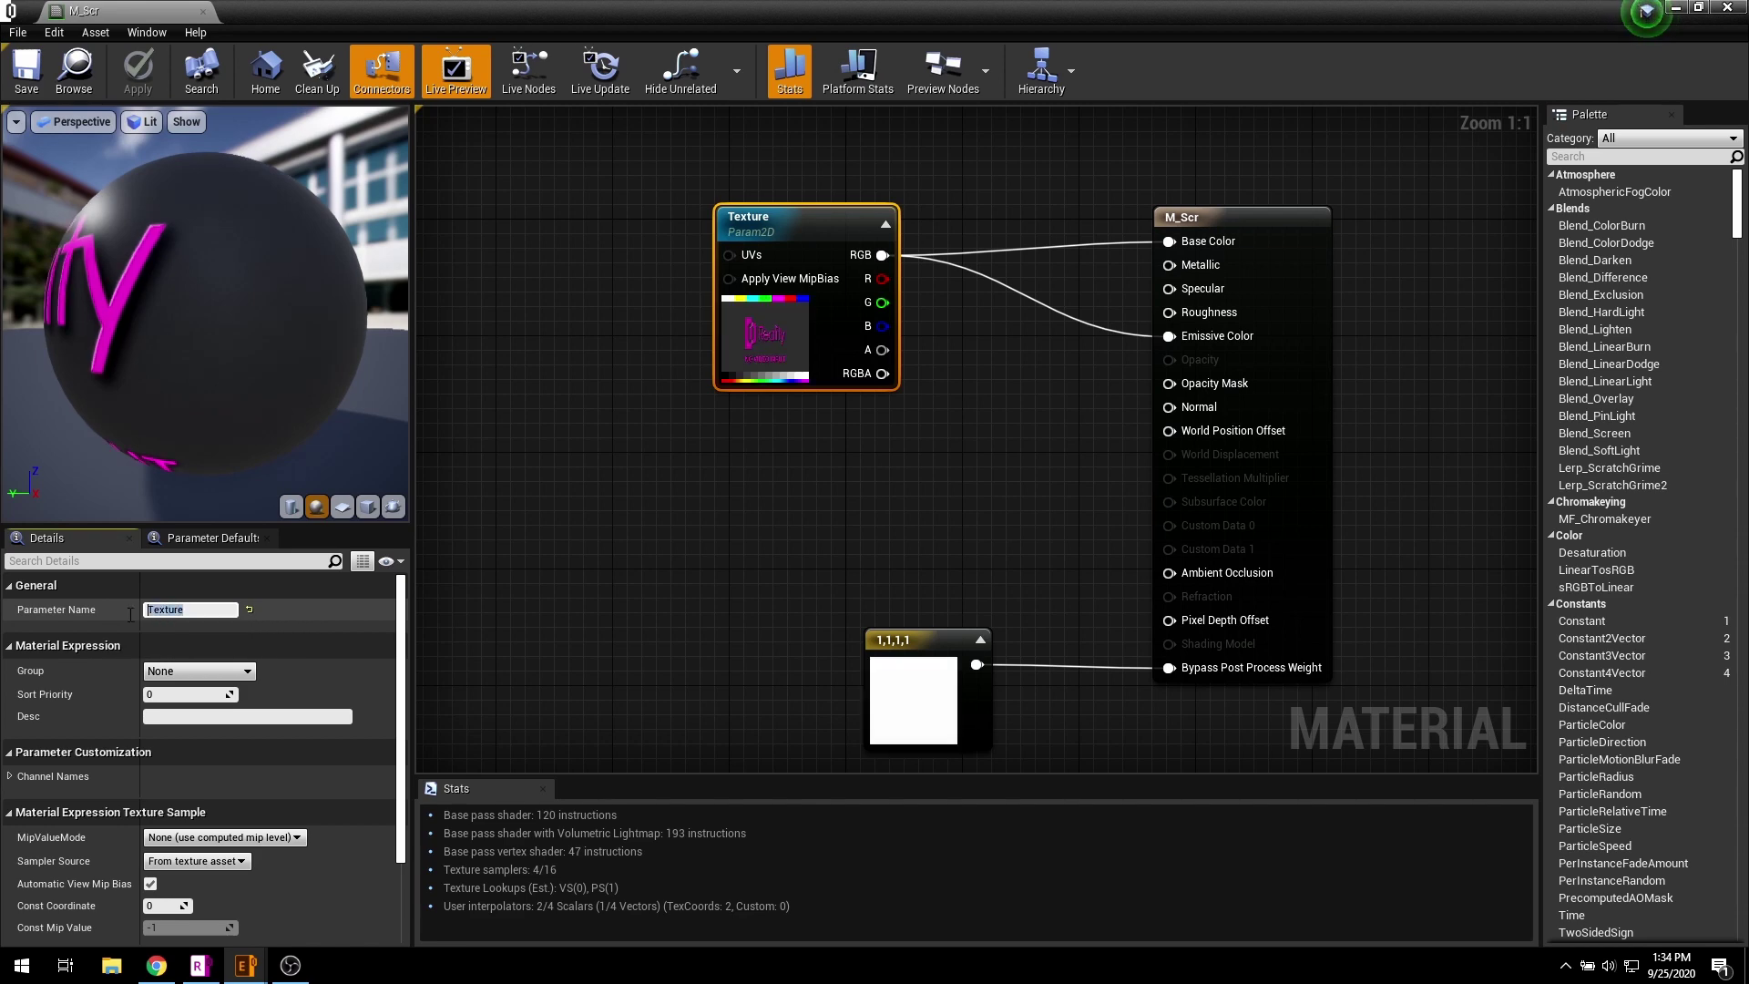
{"action": "right_click", "coordinate": [176, 609]}
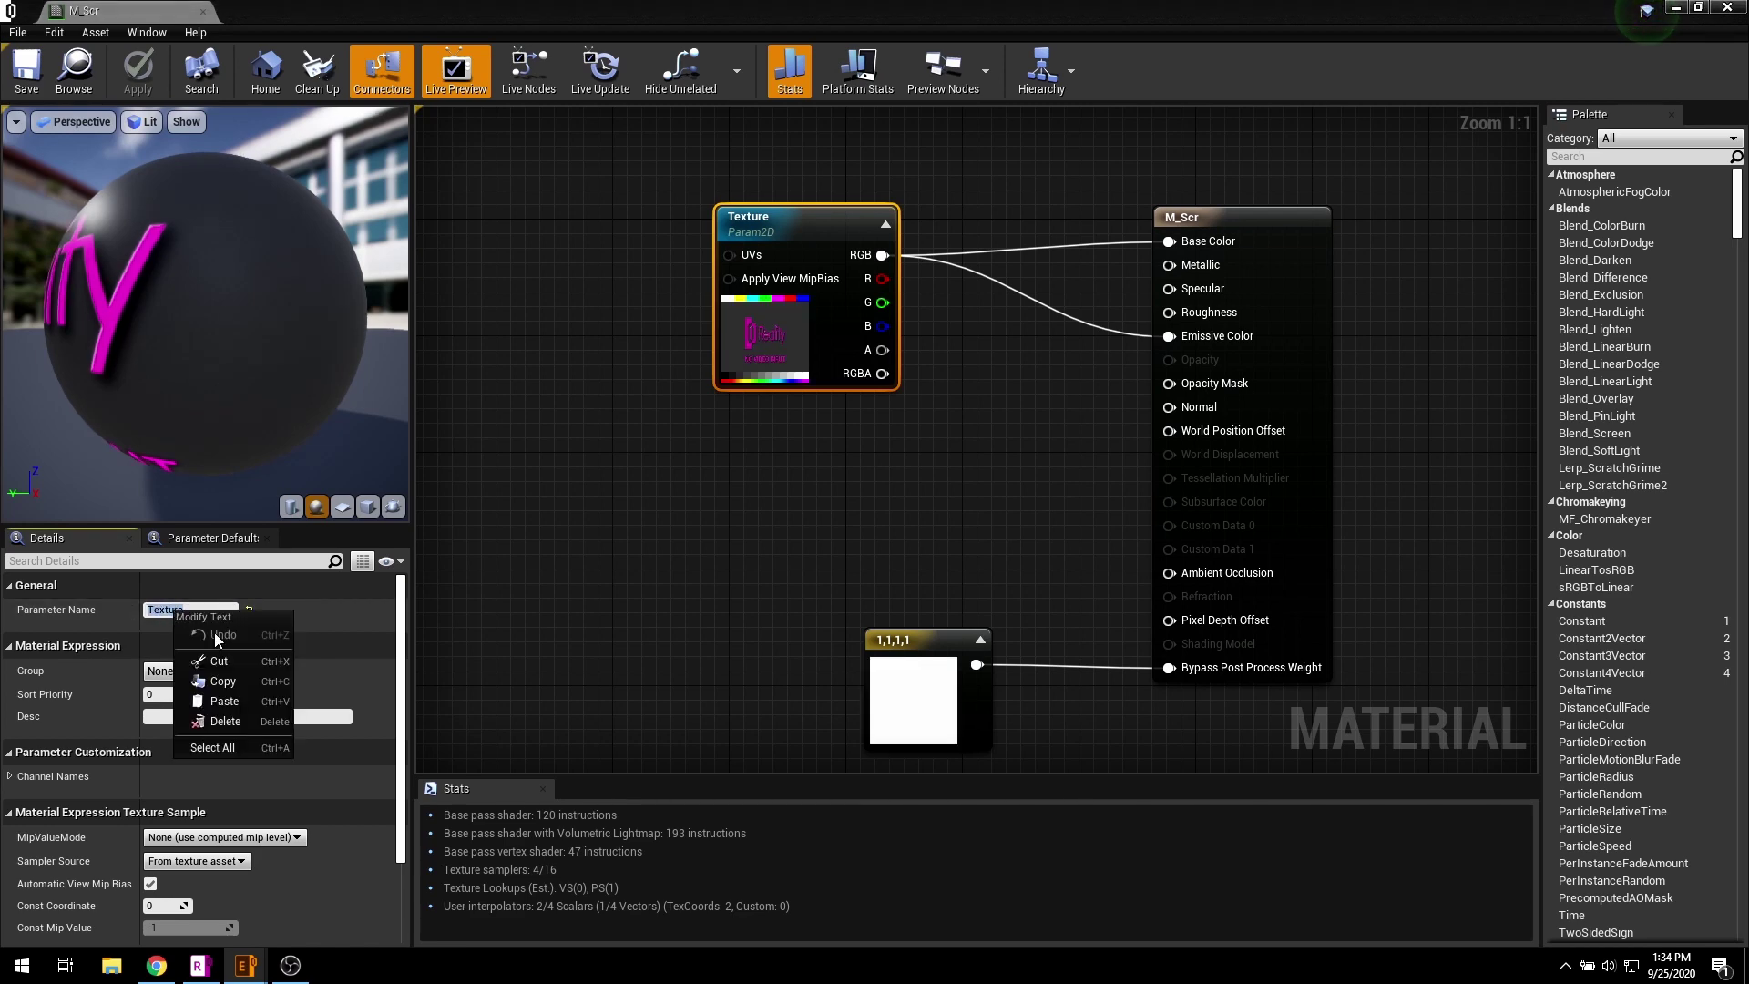
{"action": "left_click", "coordinate": [222, 684]}
{"action": "left_click_drag", "start_coordinate": [127, 7], "coordinate": [473, 11]}
{"action": "left_click", "coordinate": [264, 11]}
{"action": "left_click", "coordinate": [984, 444]}
- Add a Textures element to the ZDUpdateMaterial component and set its MaterialParameterName to Texture, widening the property name column
{"action": "left_click", "coordinate": [120, 228]}
{"action": "left_click", "coordinate": [1428, 404]}
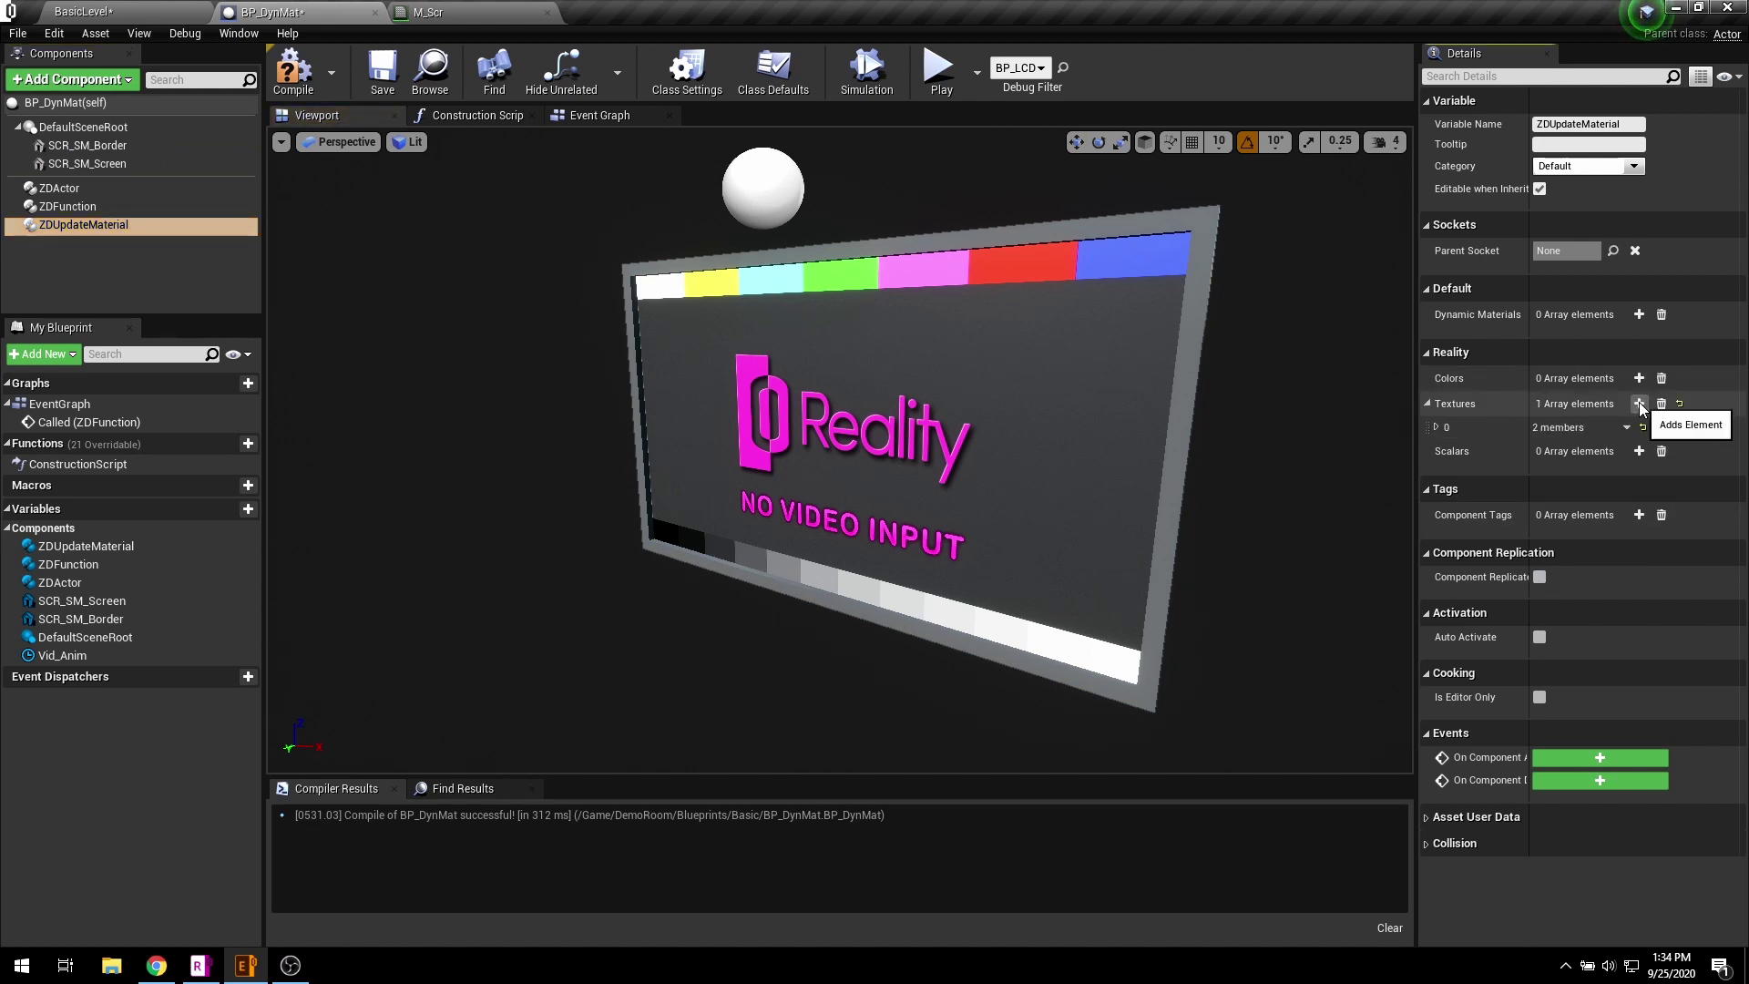
{"action": "left_click", "coordinate": [1438, 427]}
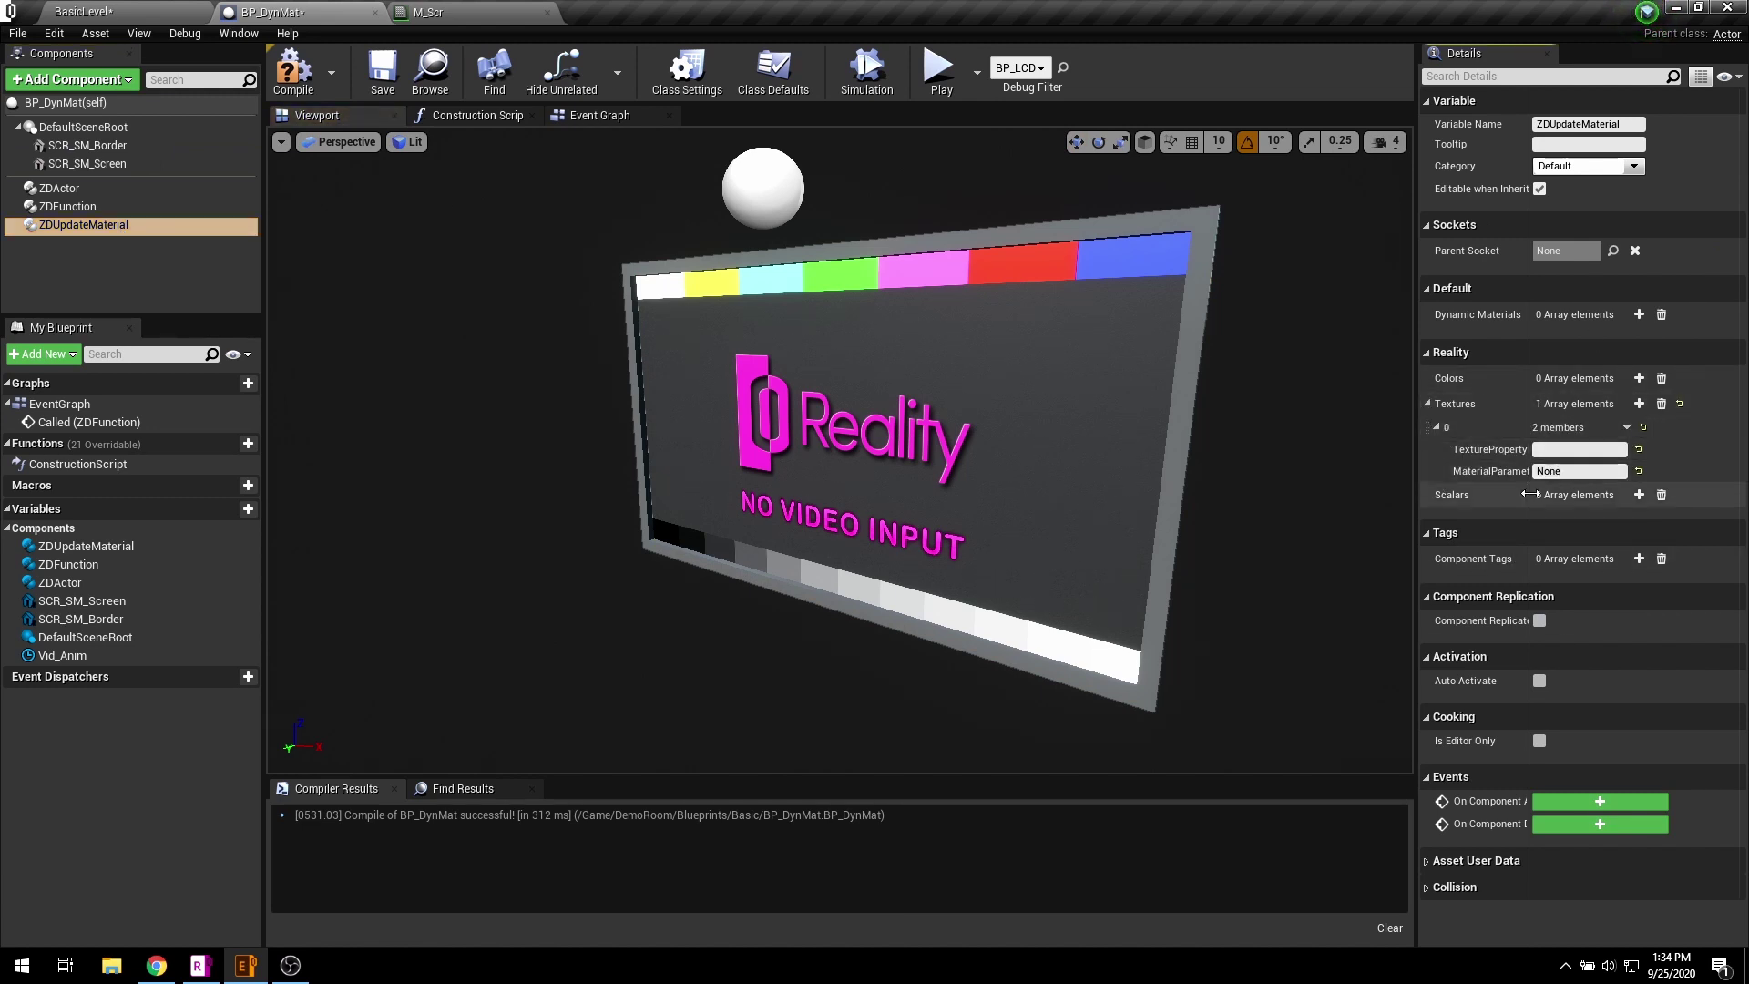
{"action": "left_click_drag", "start_coordinate": [1530, 497], "coordinate": [1575, 497]}
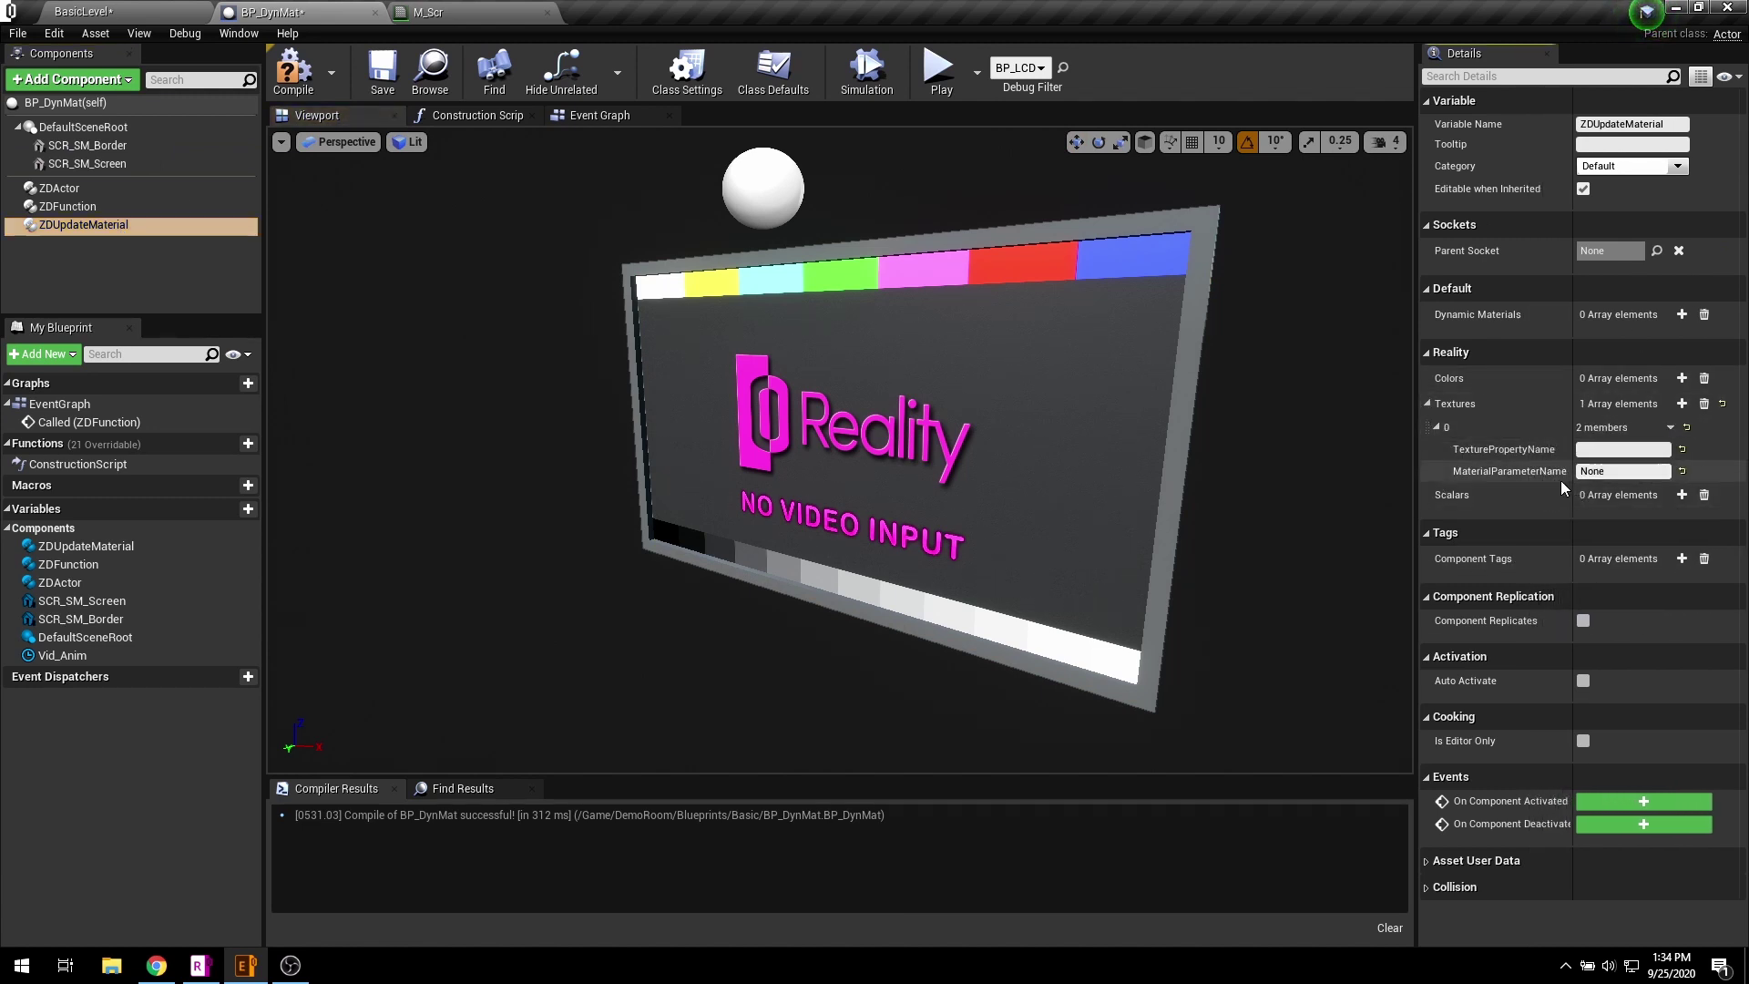
{"action": "left_click", "coordinate": [1617, 473]}
{"action": "right_click", "coordinate": [1617, 473]}
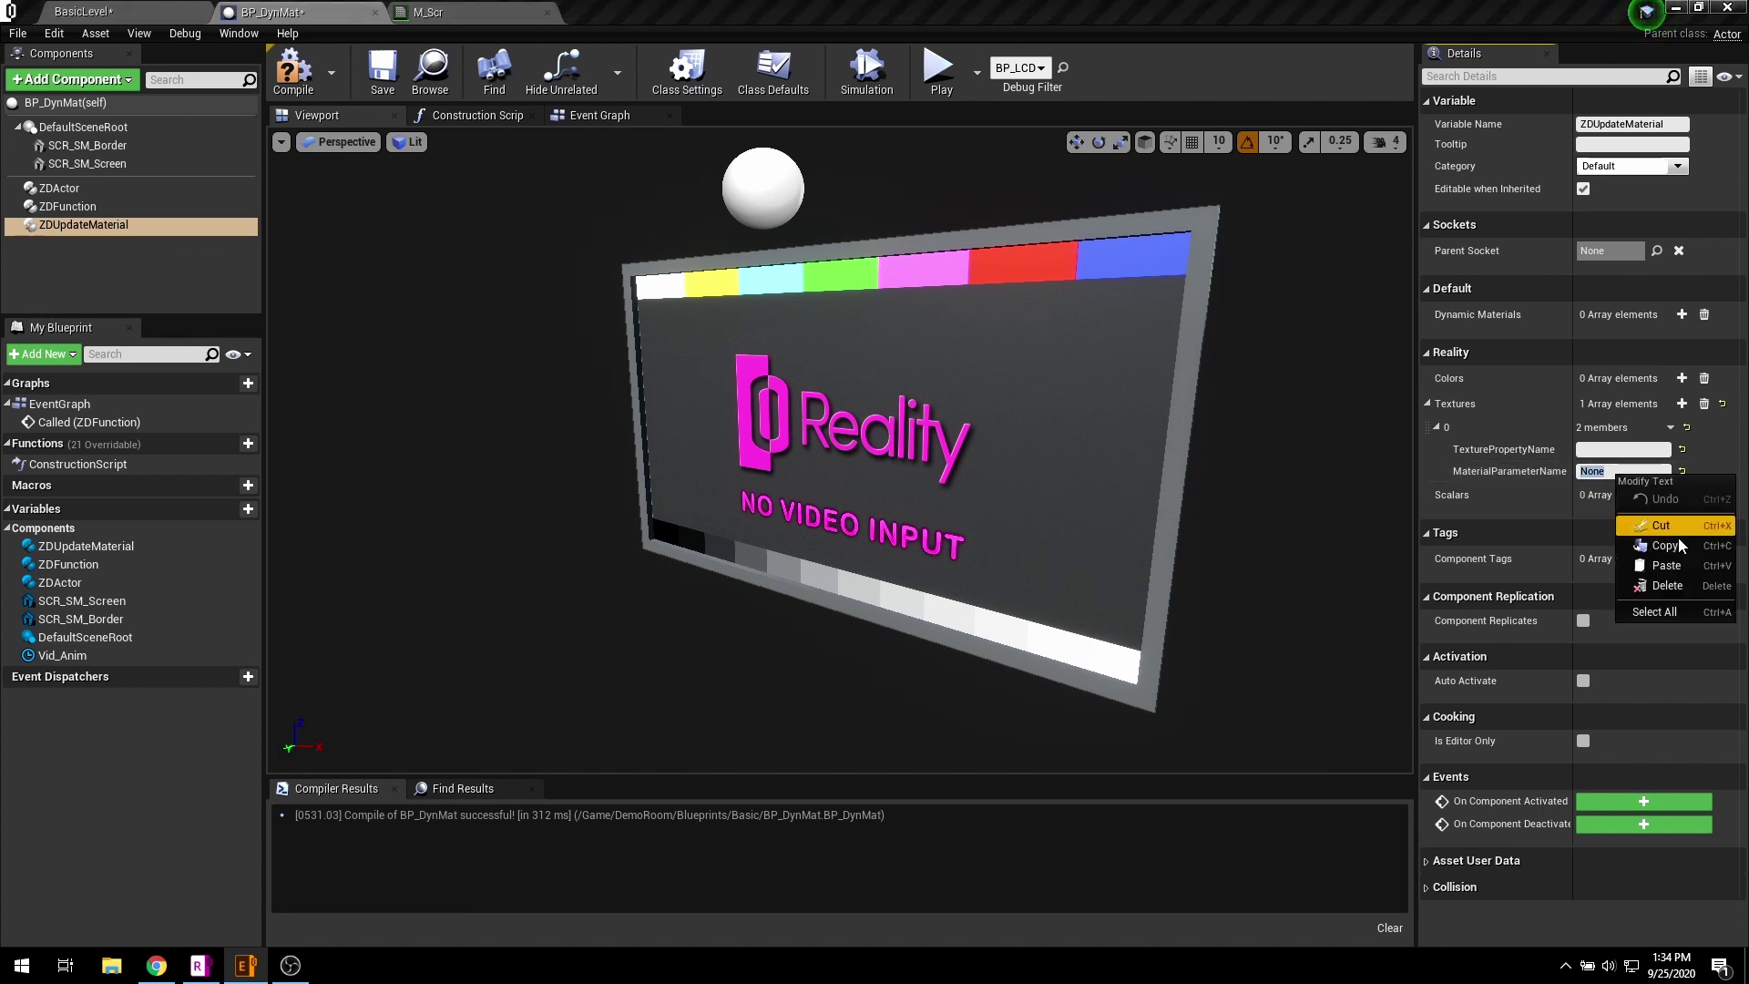
{"action": "left_click", "coordinate": [1637, 557]}
- Set the Textures element's TexturePropertyName to Video In and copy that name
{"action": "left_click", "coordinate": [1624, 449]}
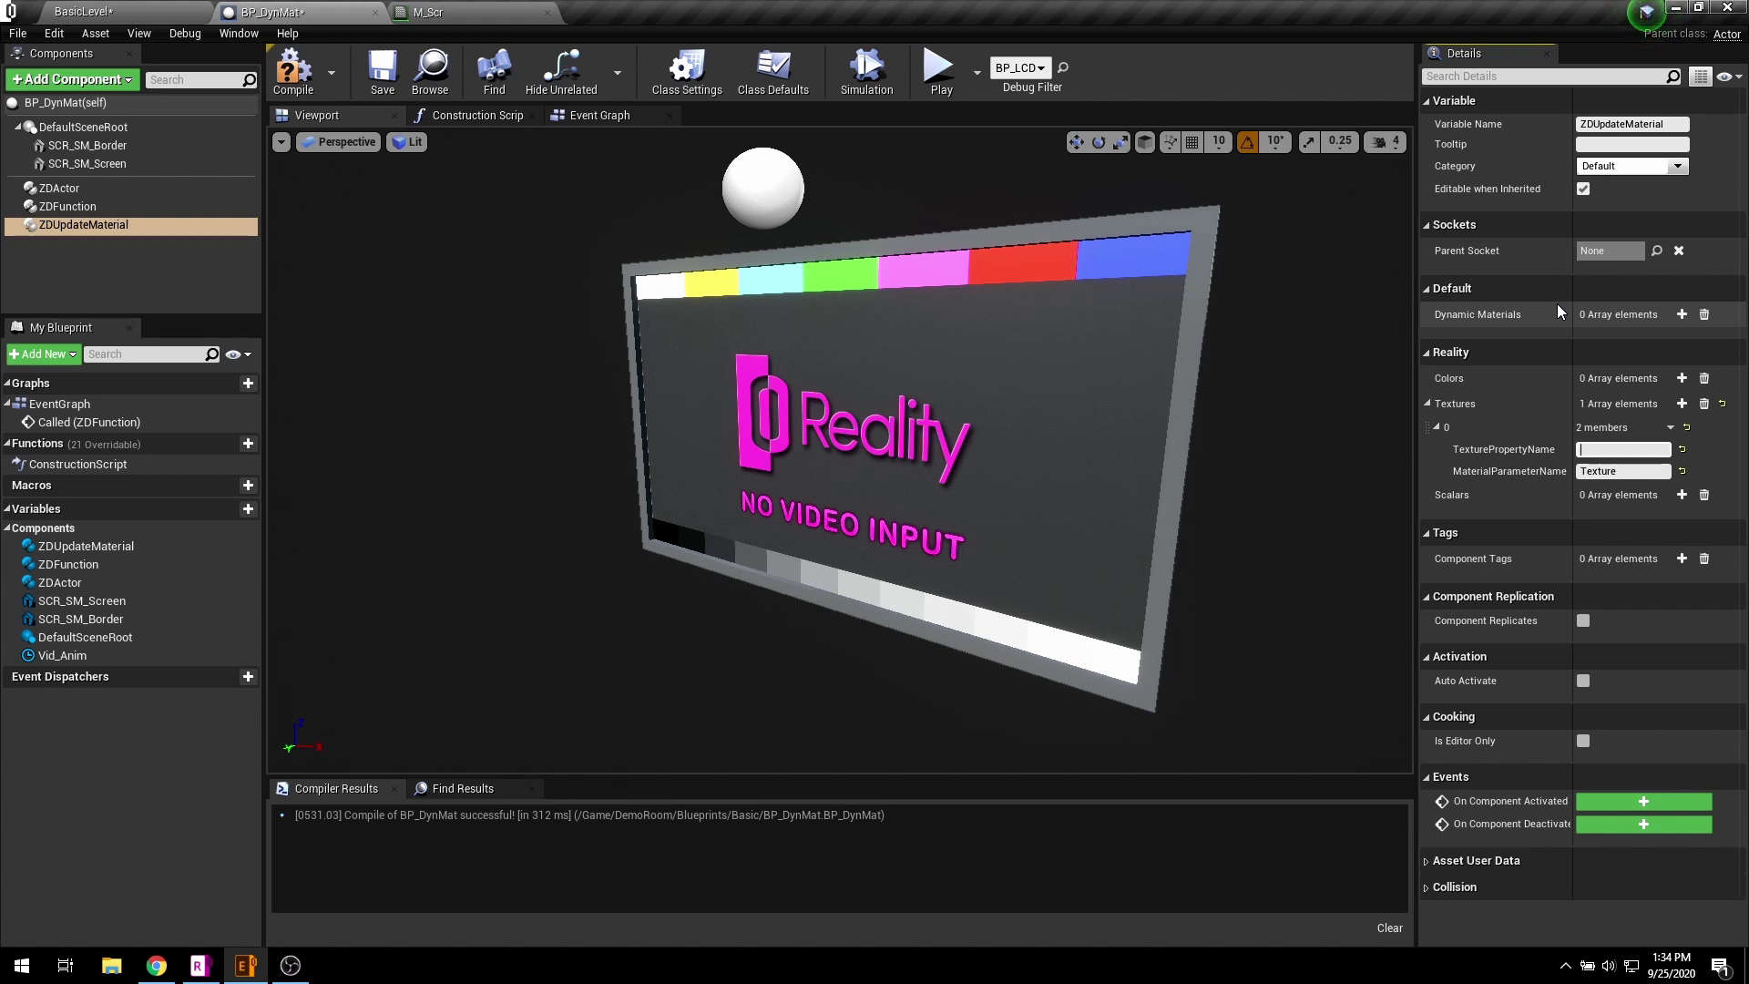
{"action": "type", "text": "Video In"}
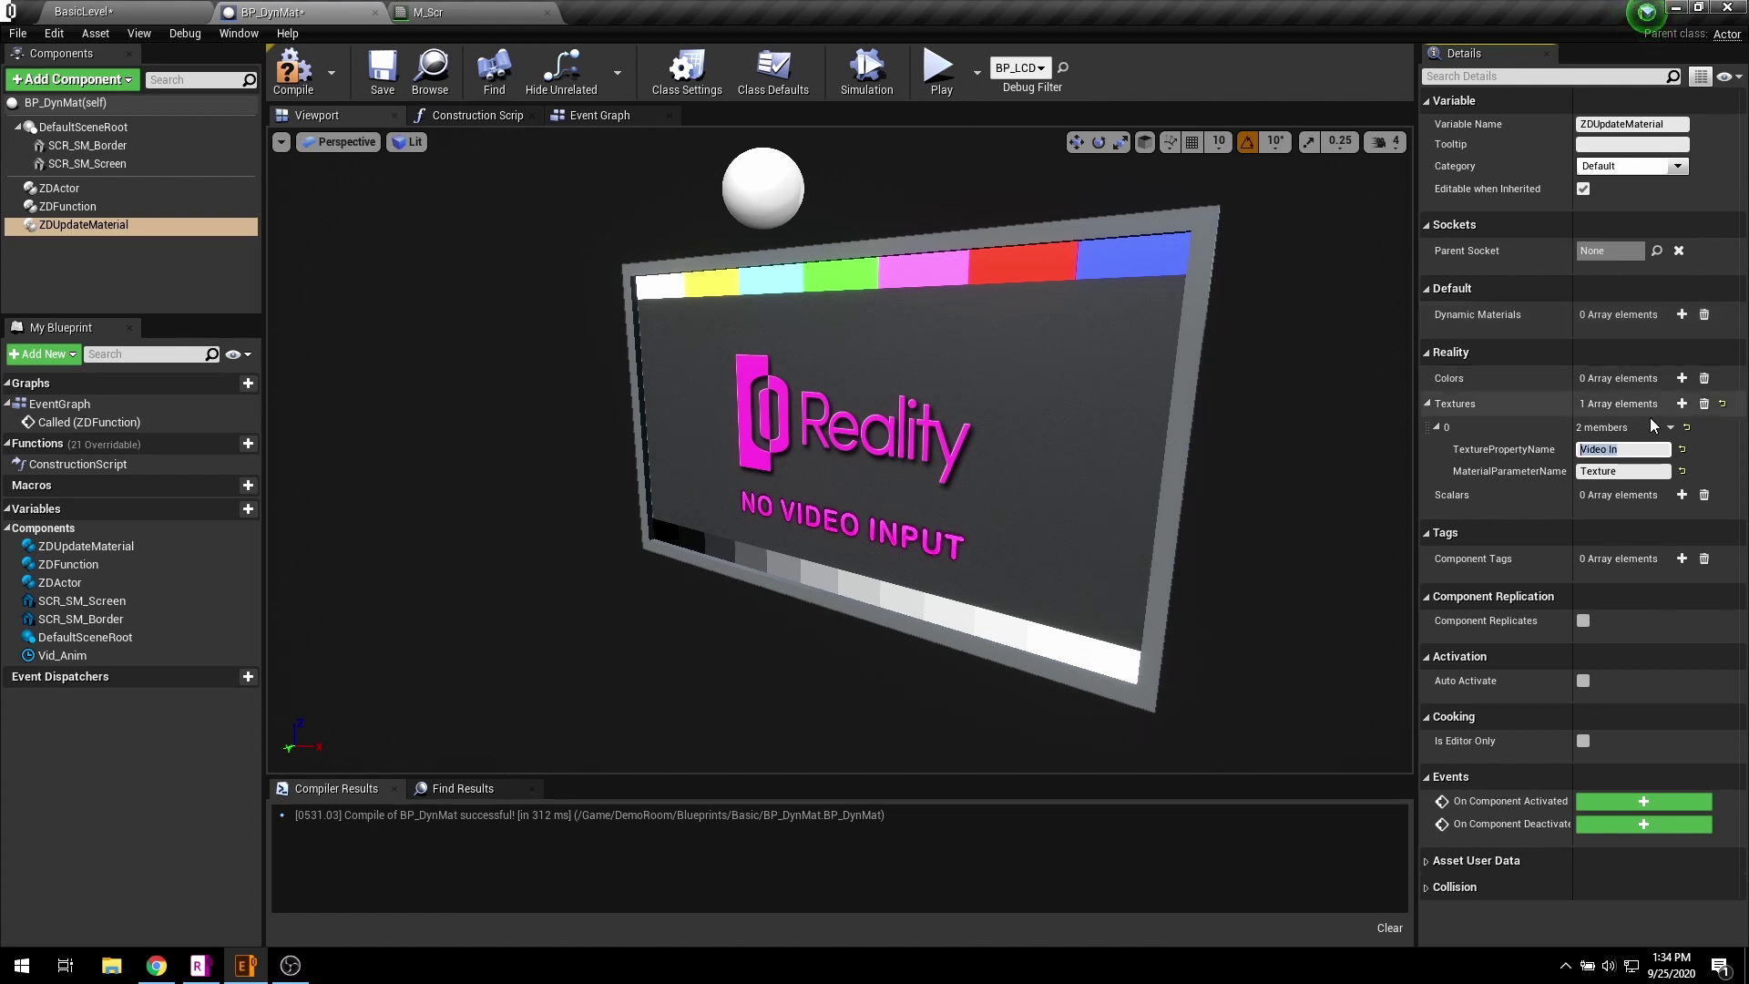
{"action": "double_click", "coordinate": [1609, 450]}
{"action": "right_click", "coordinate": [1609, 449]}
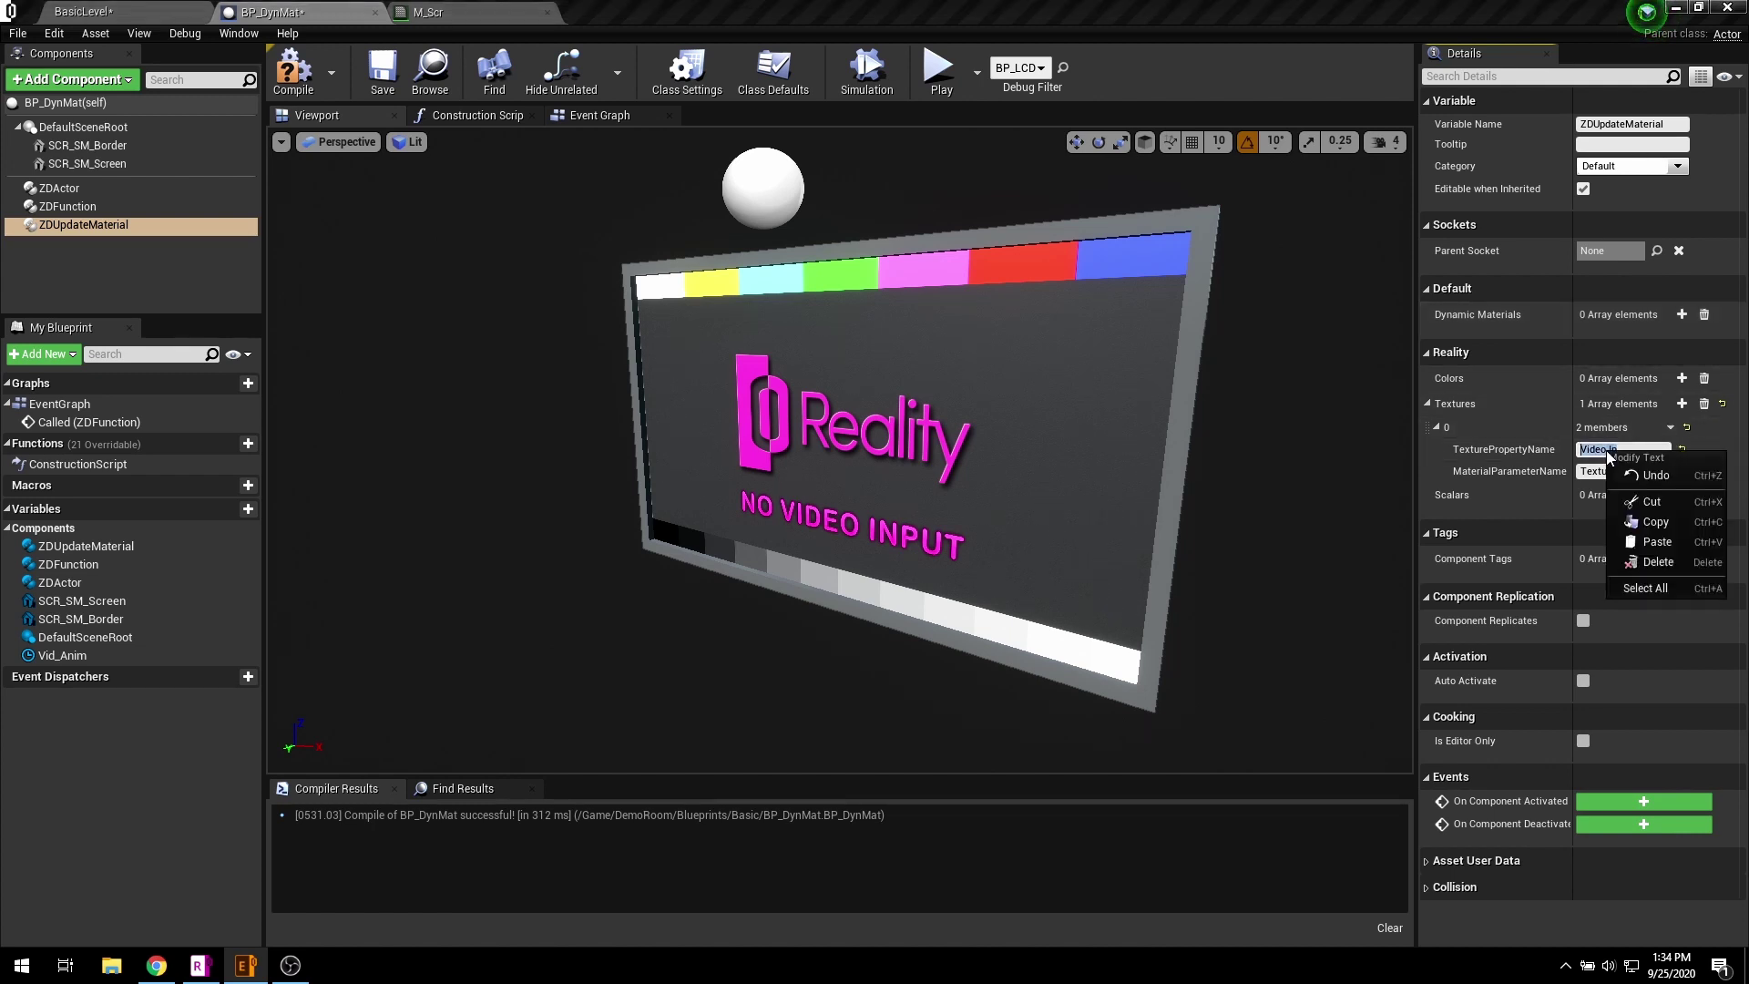
{"action": "left_click", "coordinate": [1652, 525]}
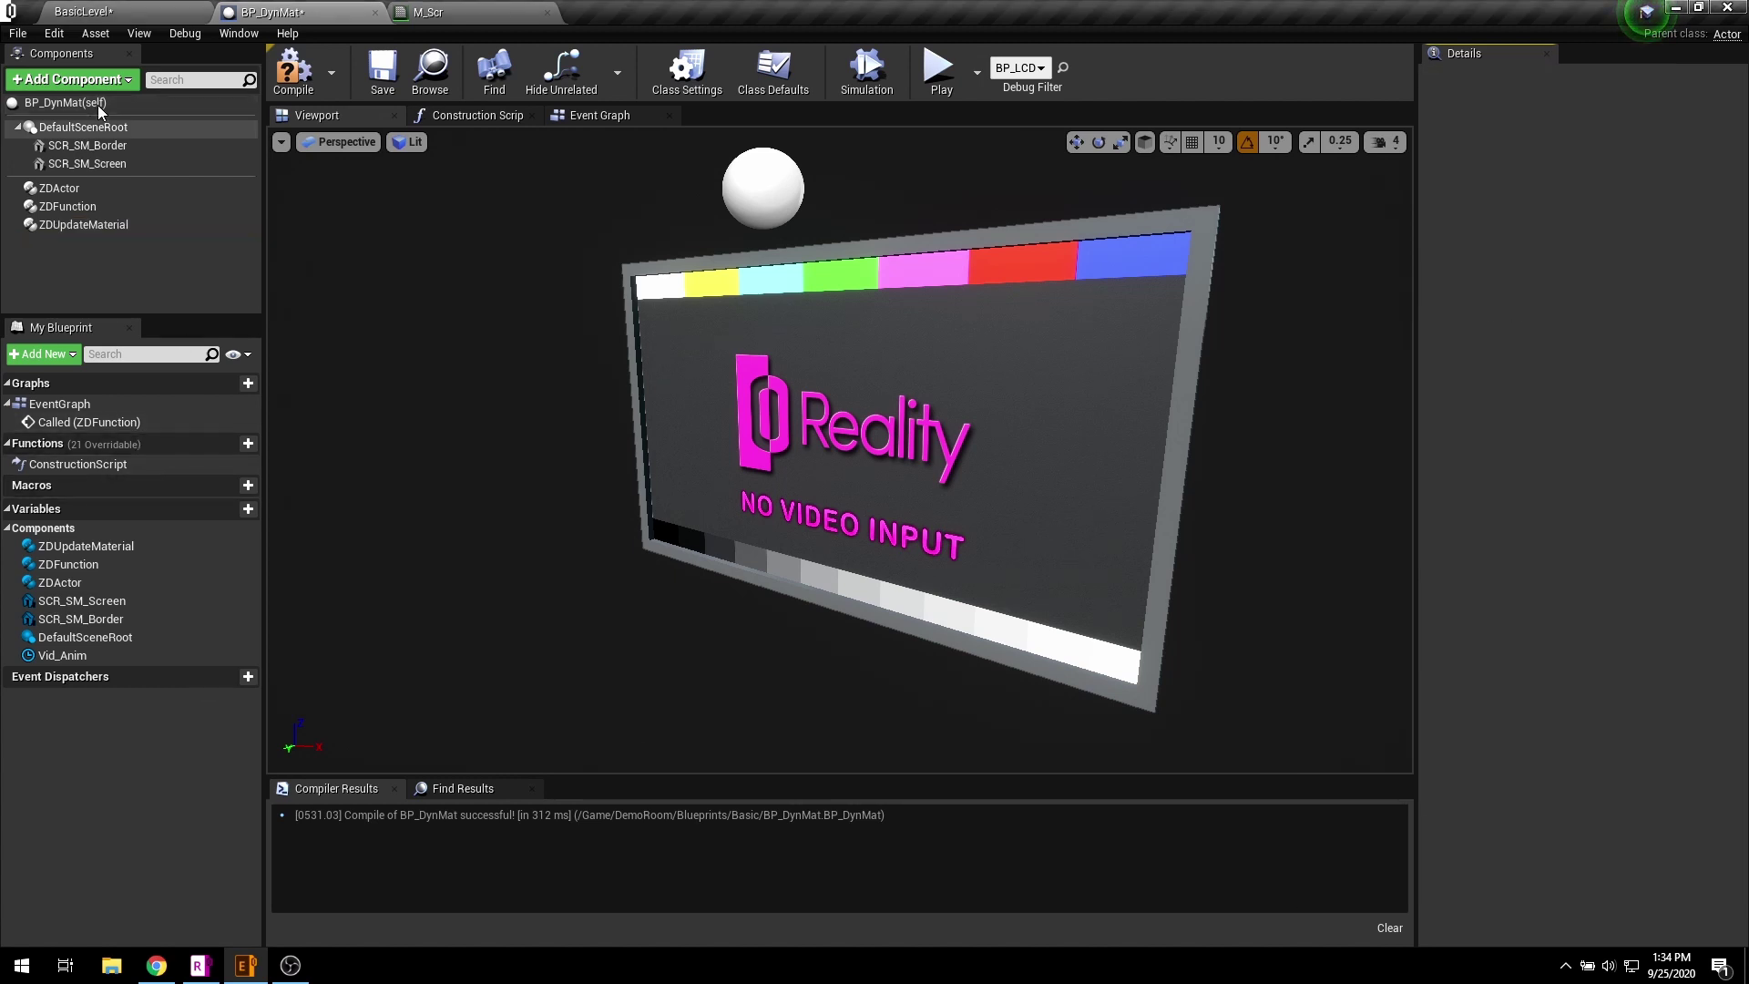
- Add a ZDProperty Component Texture to the blueprint and set its Member Name and Category Name to Video In
{"action": "left_click", "coordinate": [73, 79]}
{"action": "type", "text": "t_Texture"}
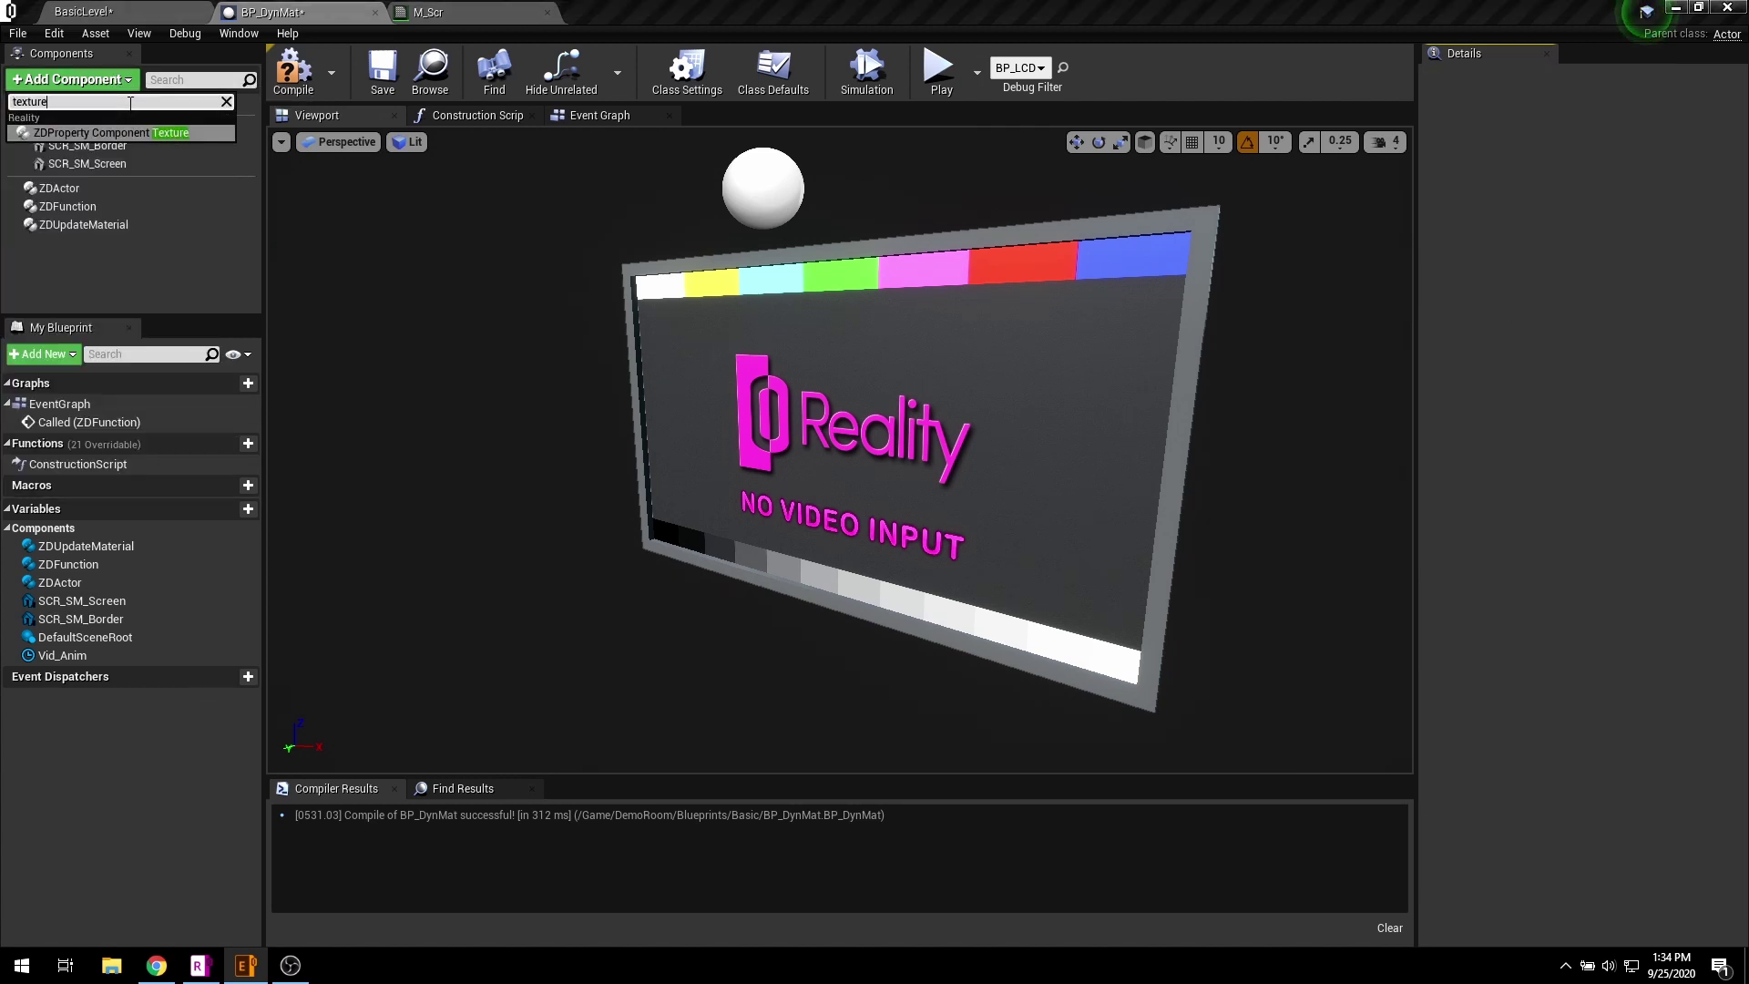
{"action": "left_click", "coordinate": [140, 130]}
{"action": "left_click_drag", "start_coordinate": [1615, 473], "coordinate": [1523, 468]}
{"action": "type", "text": "Video In"}
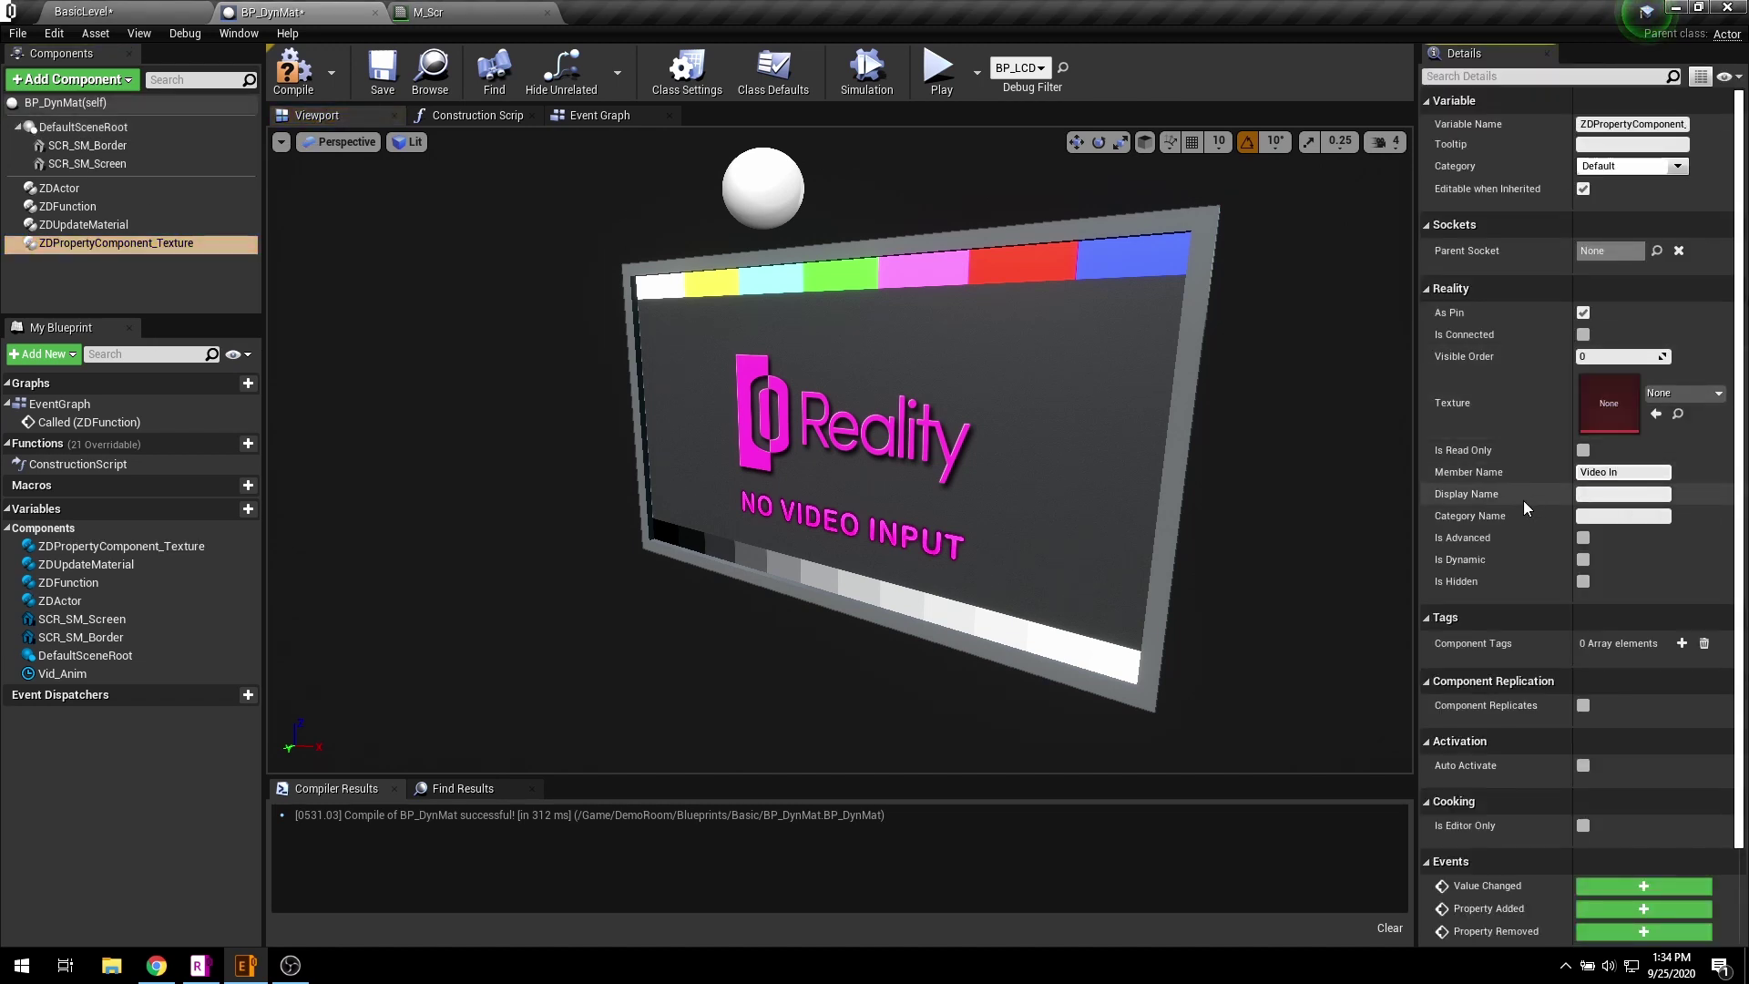
{"action": "left_click", "coordinate": [1628, 519]}
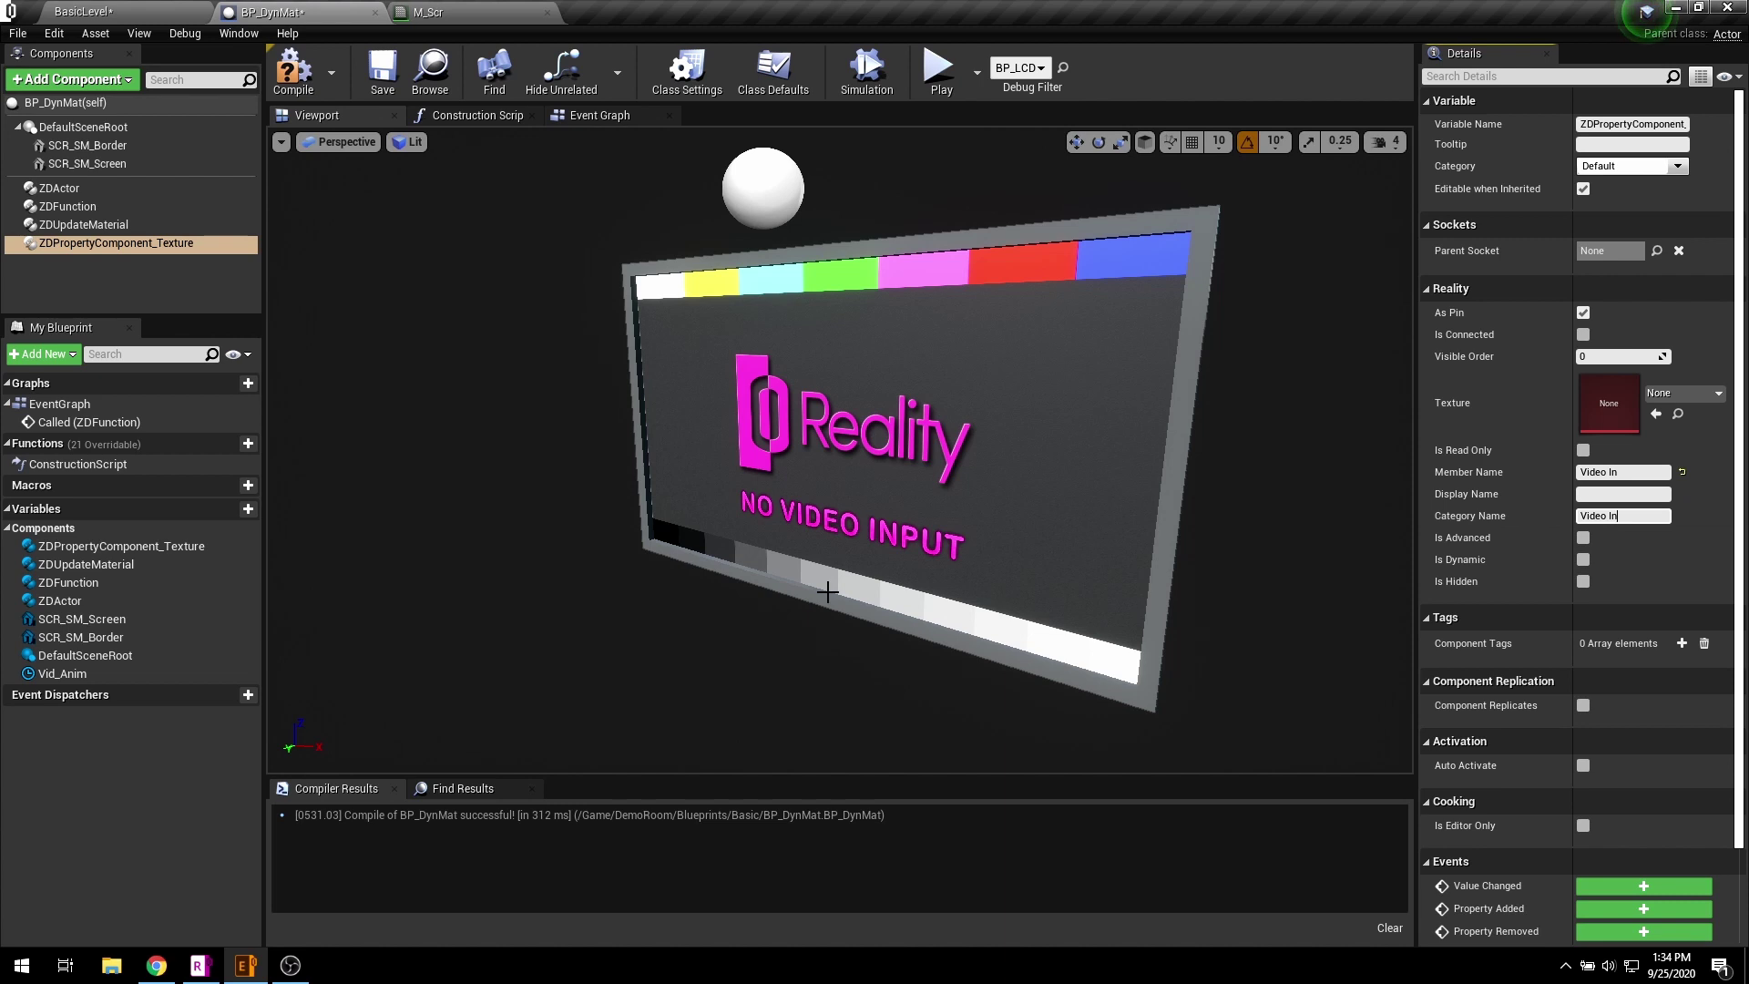
{"action": "left_click_drag", "start_coordinate": [986, 470], "coordinate": [1022, 533]}
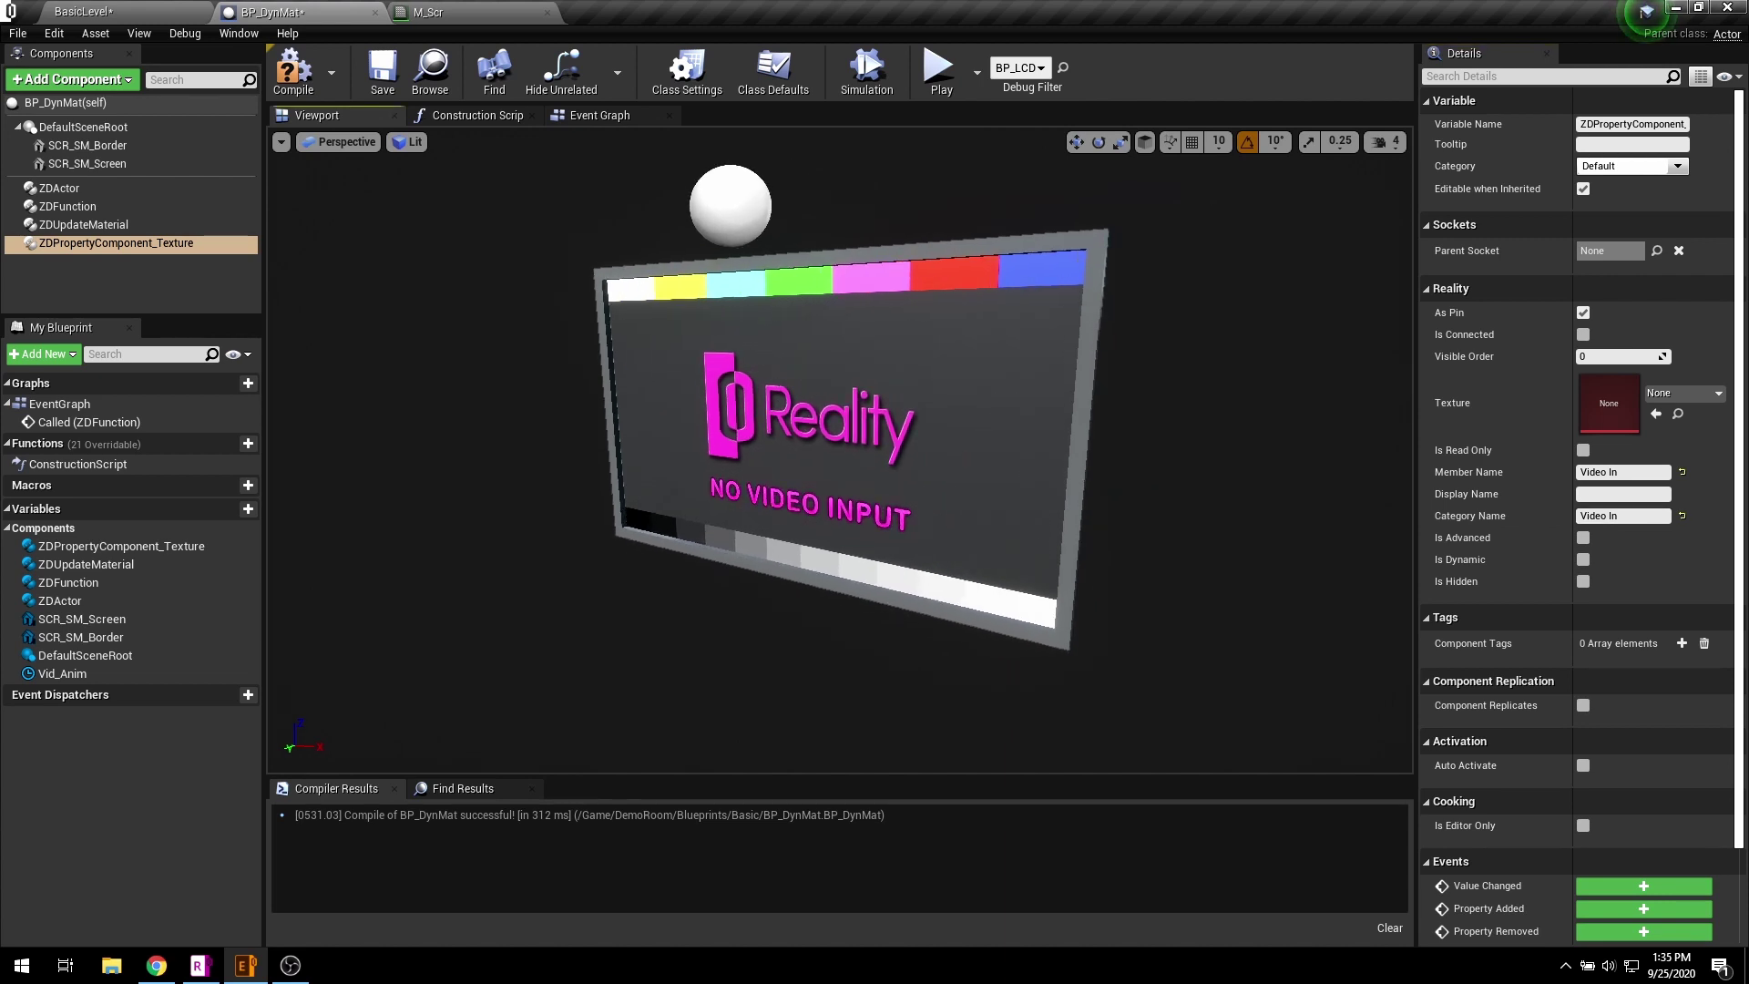
- Add one element to the Colors array of the ZDUpdateMaterial component
{"action": "left_click", "coordinate": [1093, 334]}
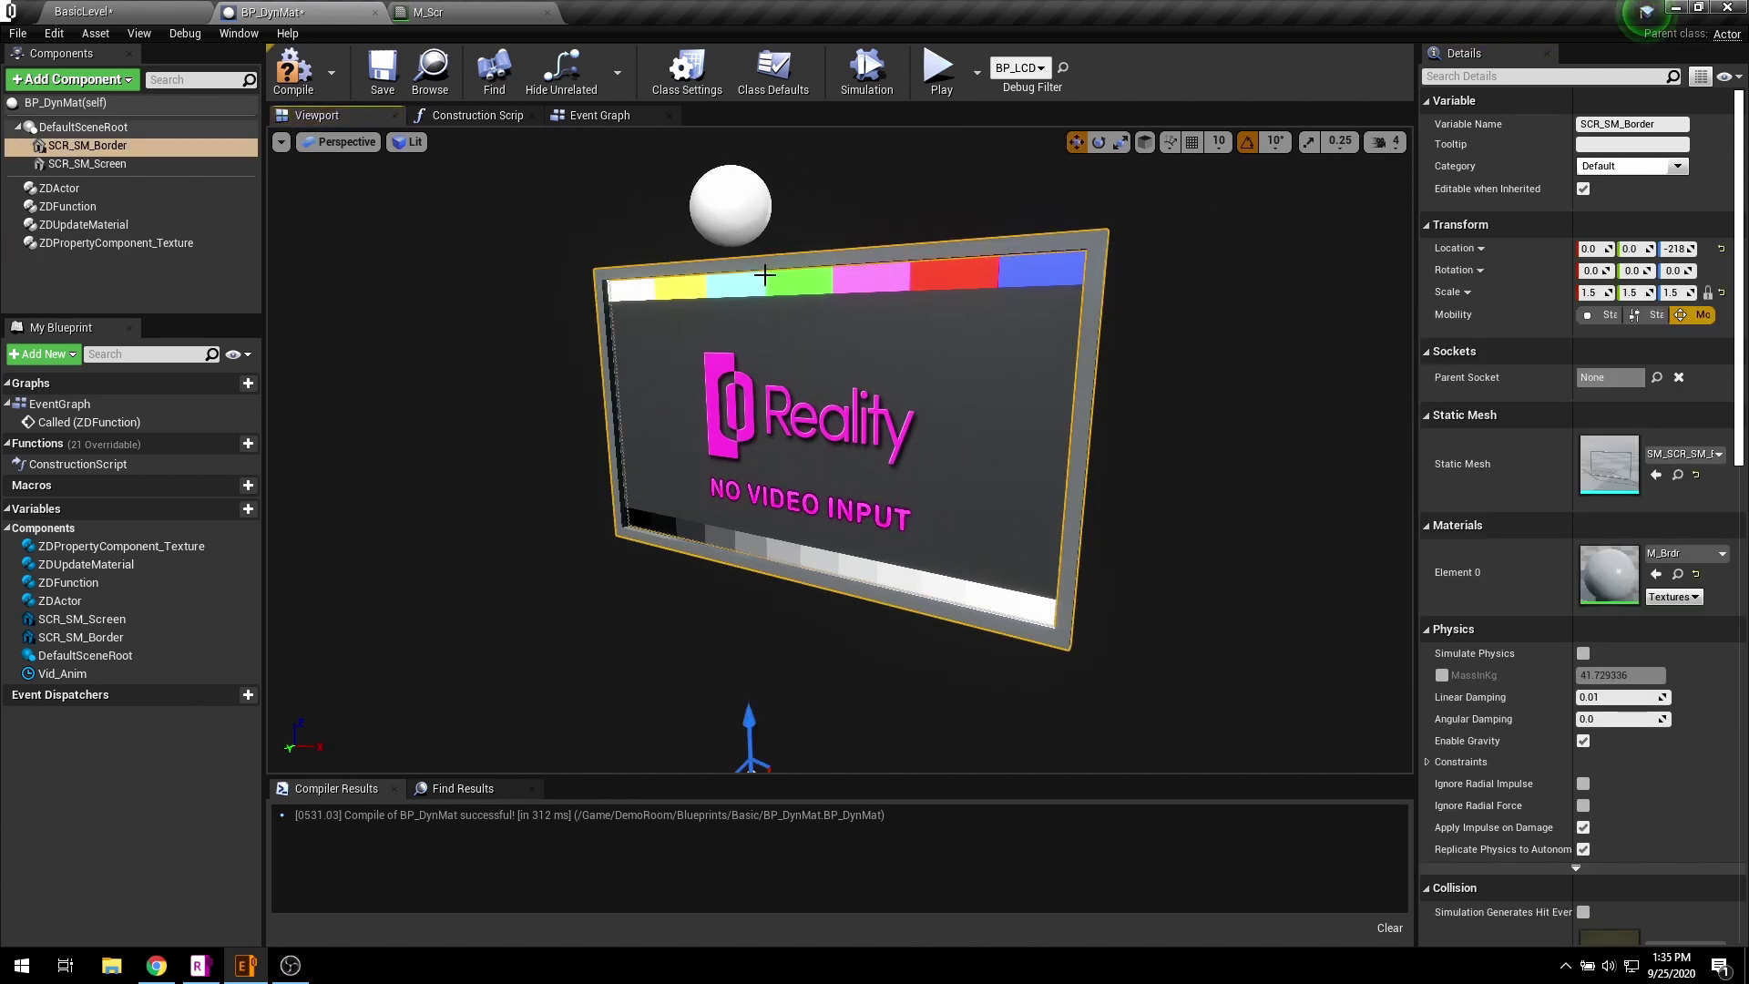
{"action": "left_click", "coordinate": [83, 224]}
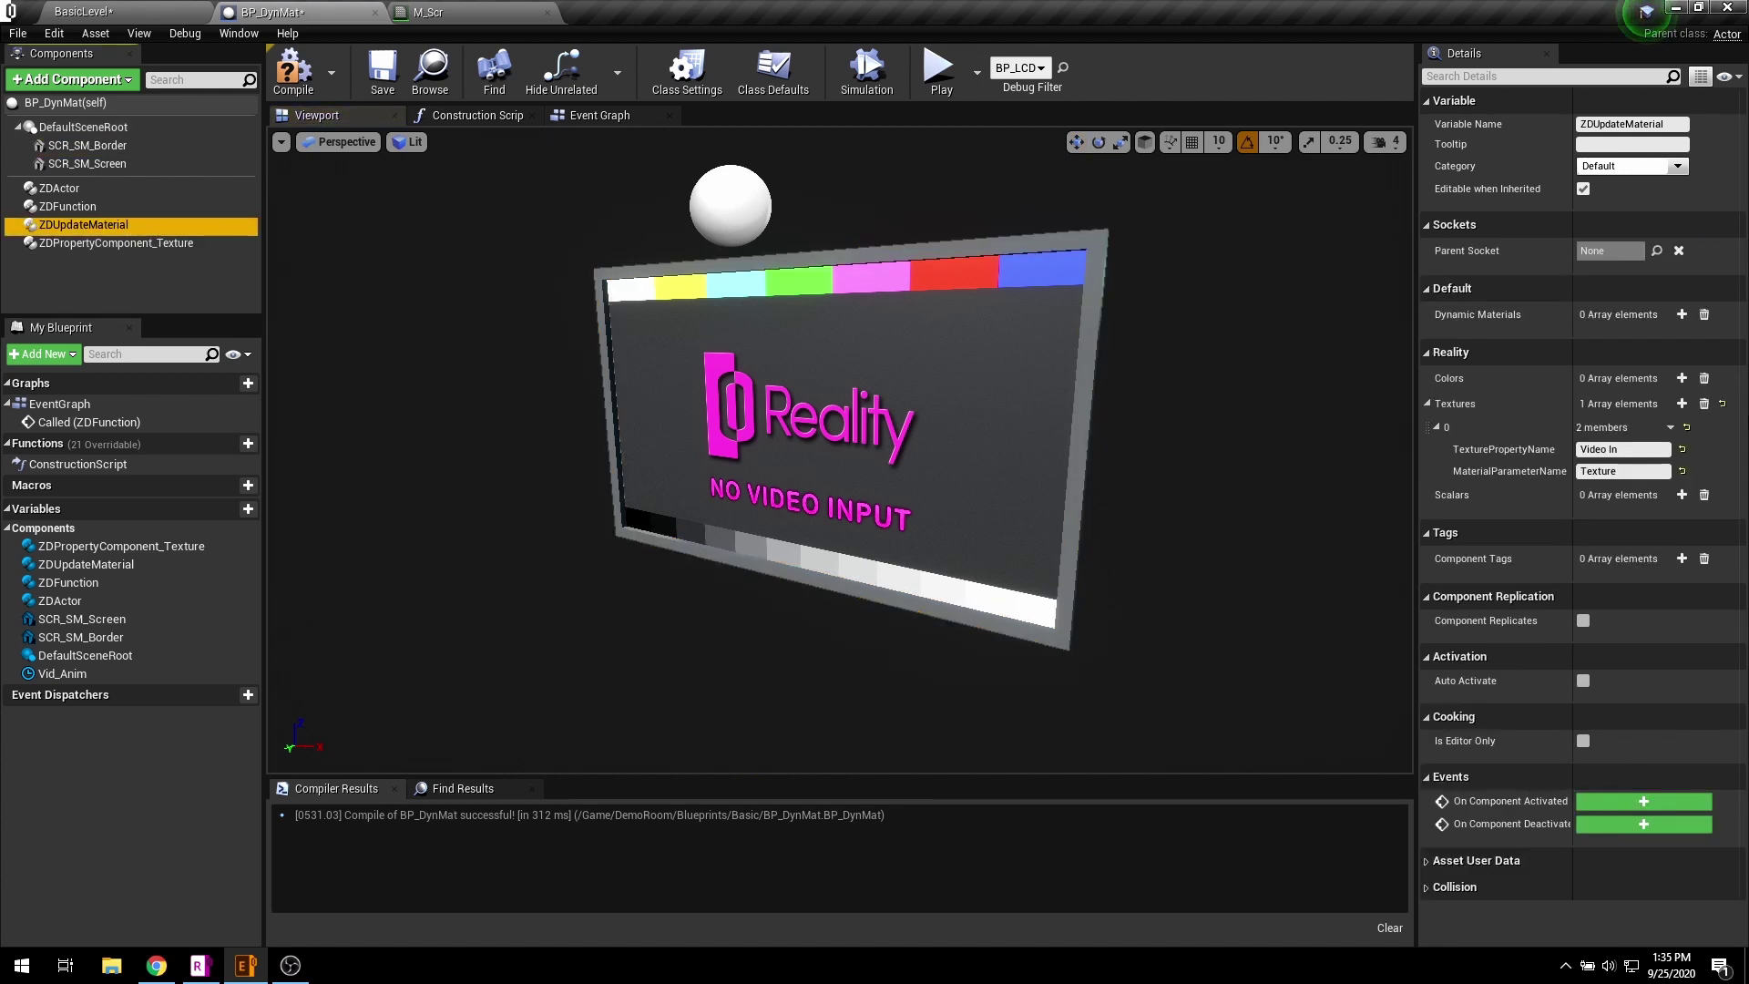
{"action": "left_click", "coordinate": [1682, 378]}
- Open the M_Brdr material assigned to the SCR_SM_Border mesh and copy the parameter name of its Color node
{"action": "left_click", "coordinate": [1071, 537]}
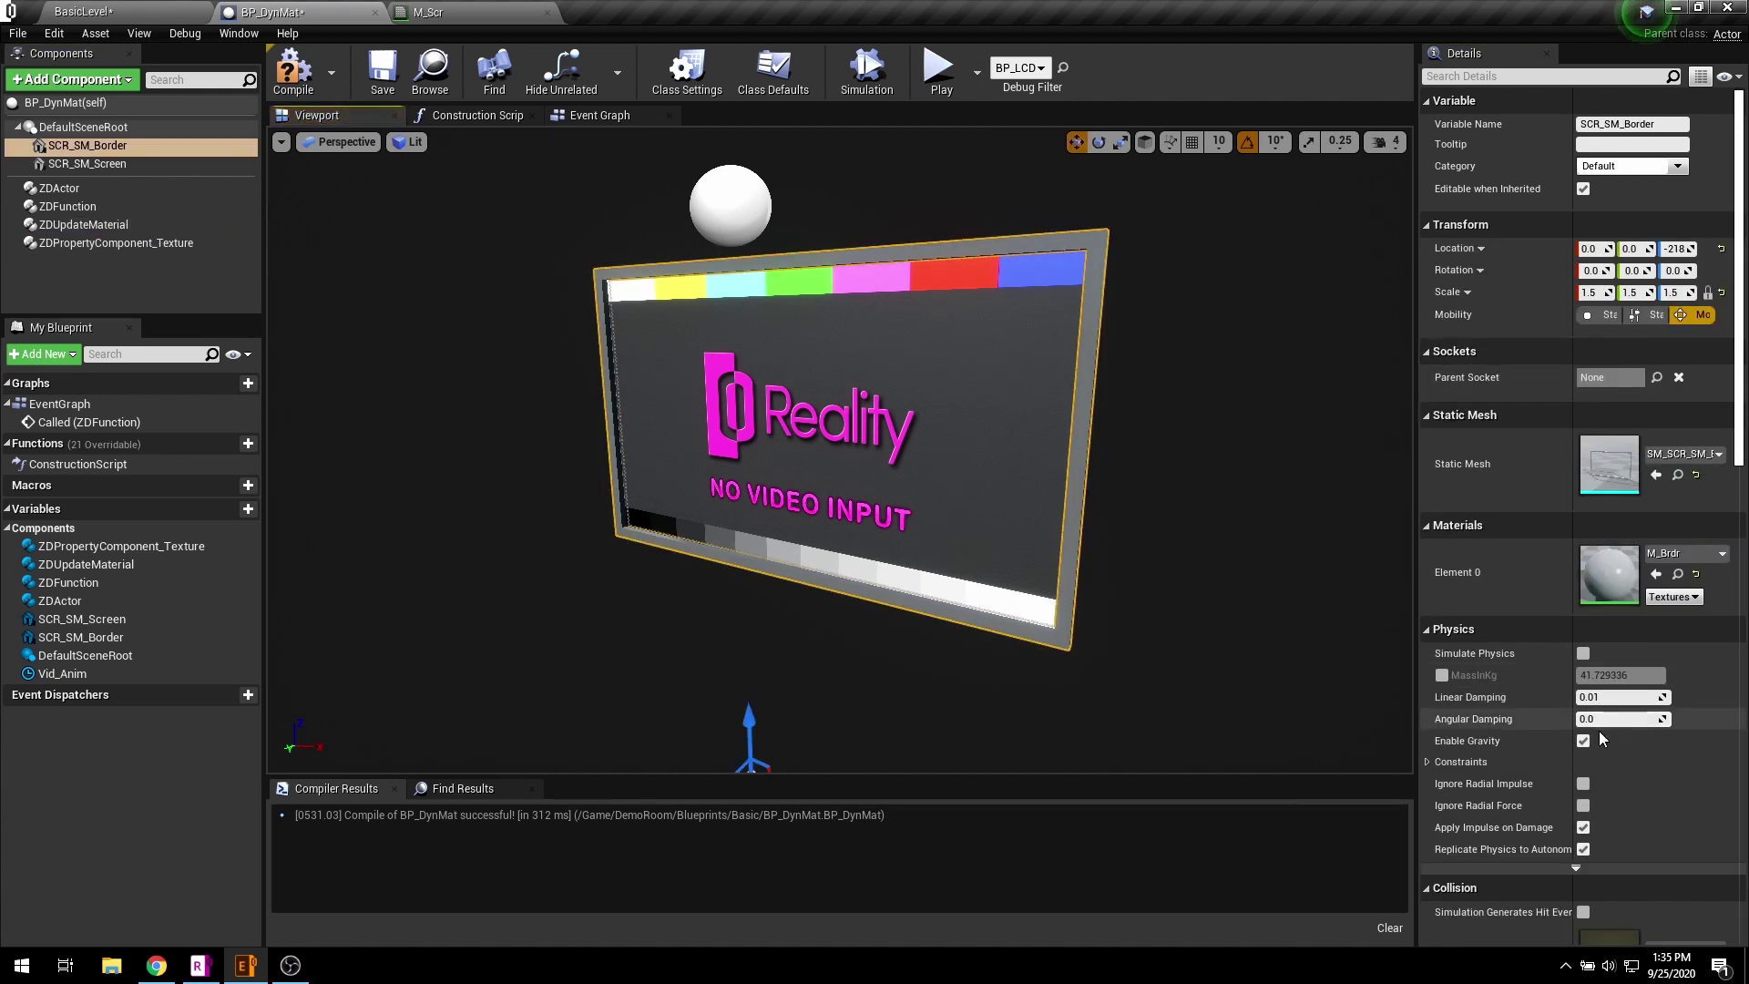
{"action": "double_click", "coordinate": [1609, 576]}
{"action": "left_click", "coordinate": [816, 315]}
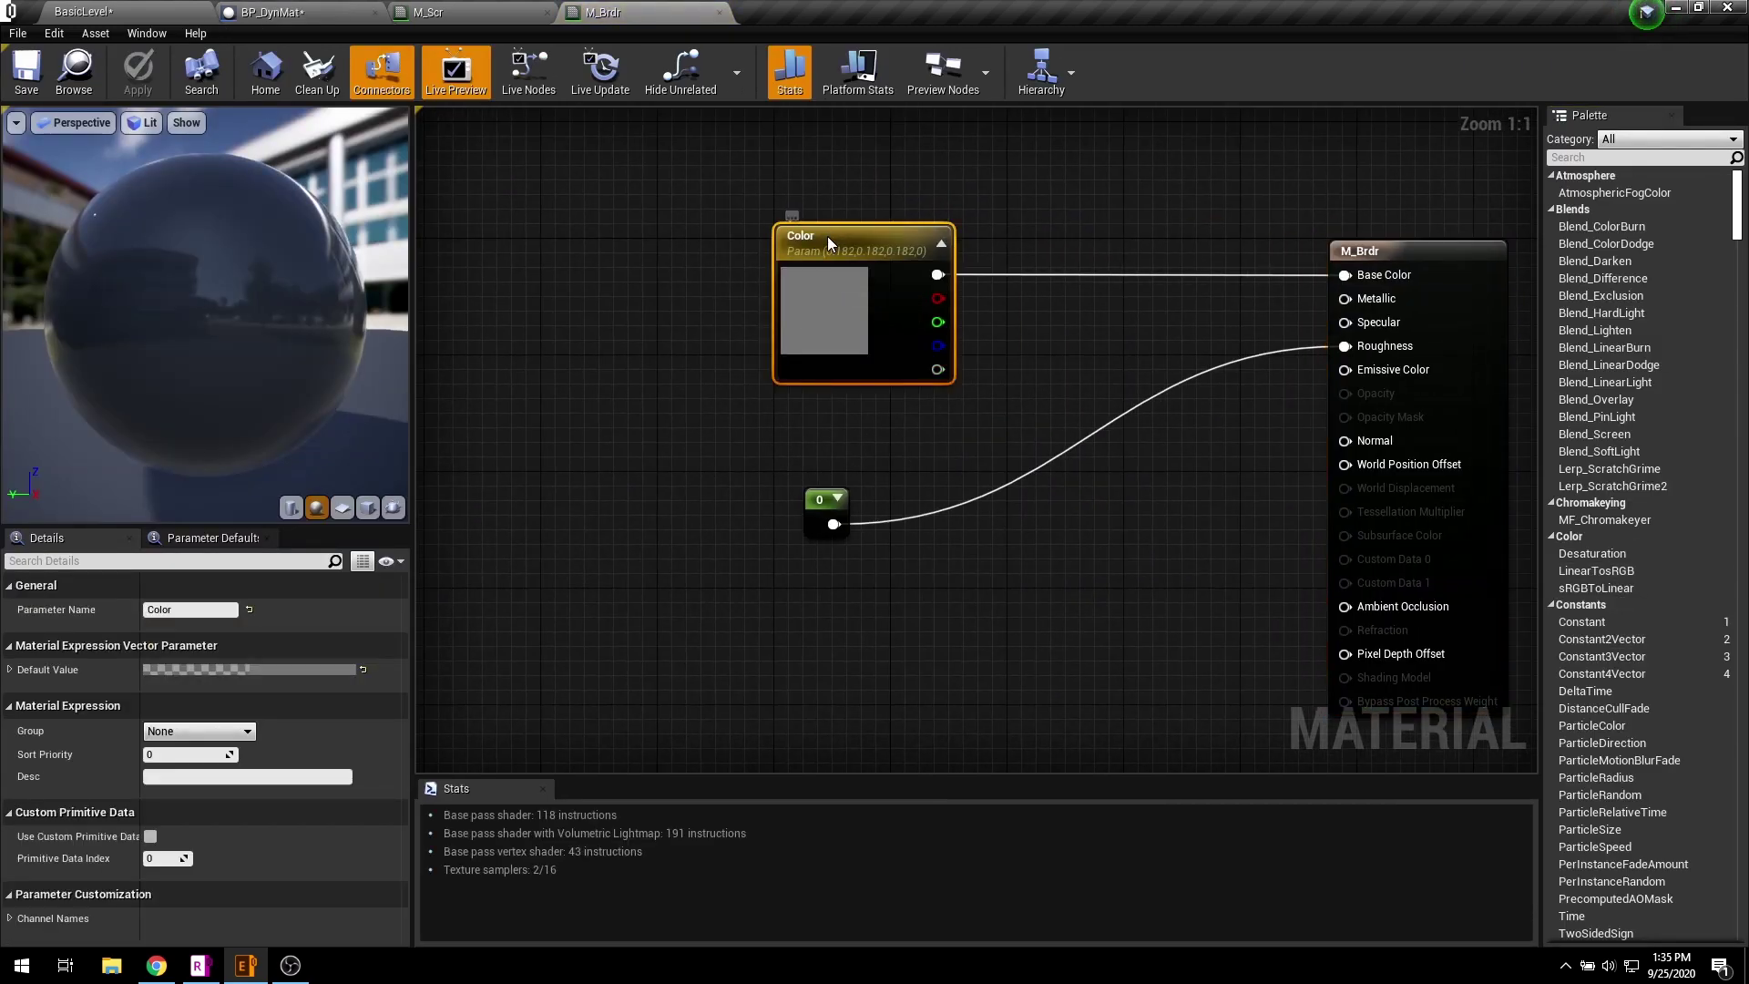
{"action": "left_click", "coordinate": [158, 609]}
{"action": "right_click", "coordinate": [158, 613]}
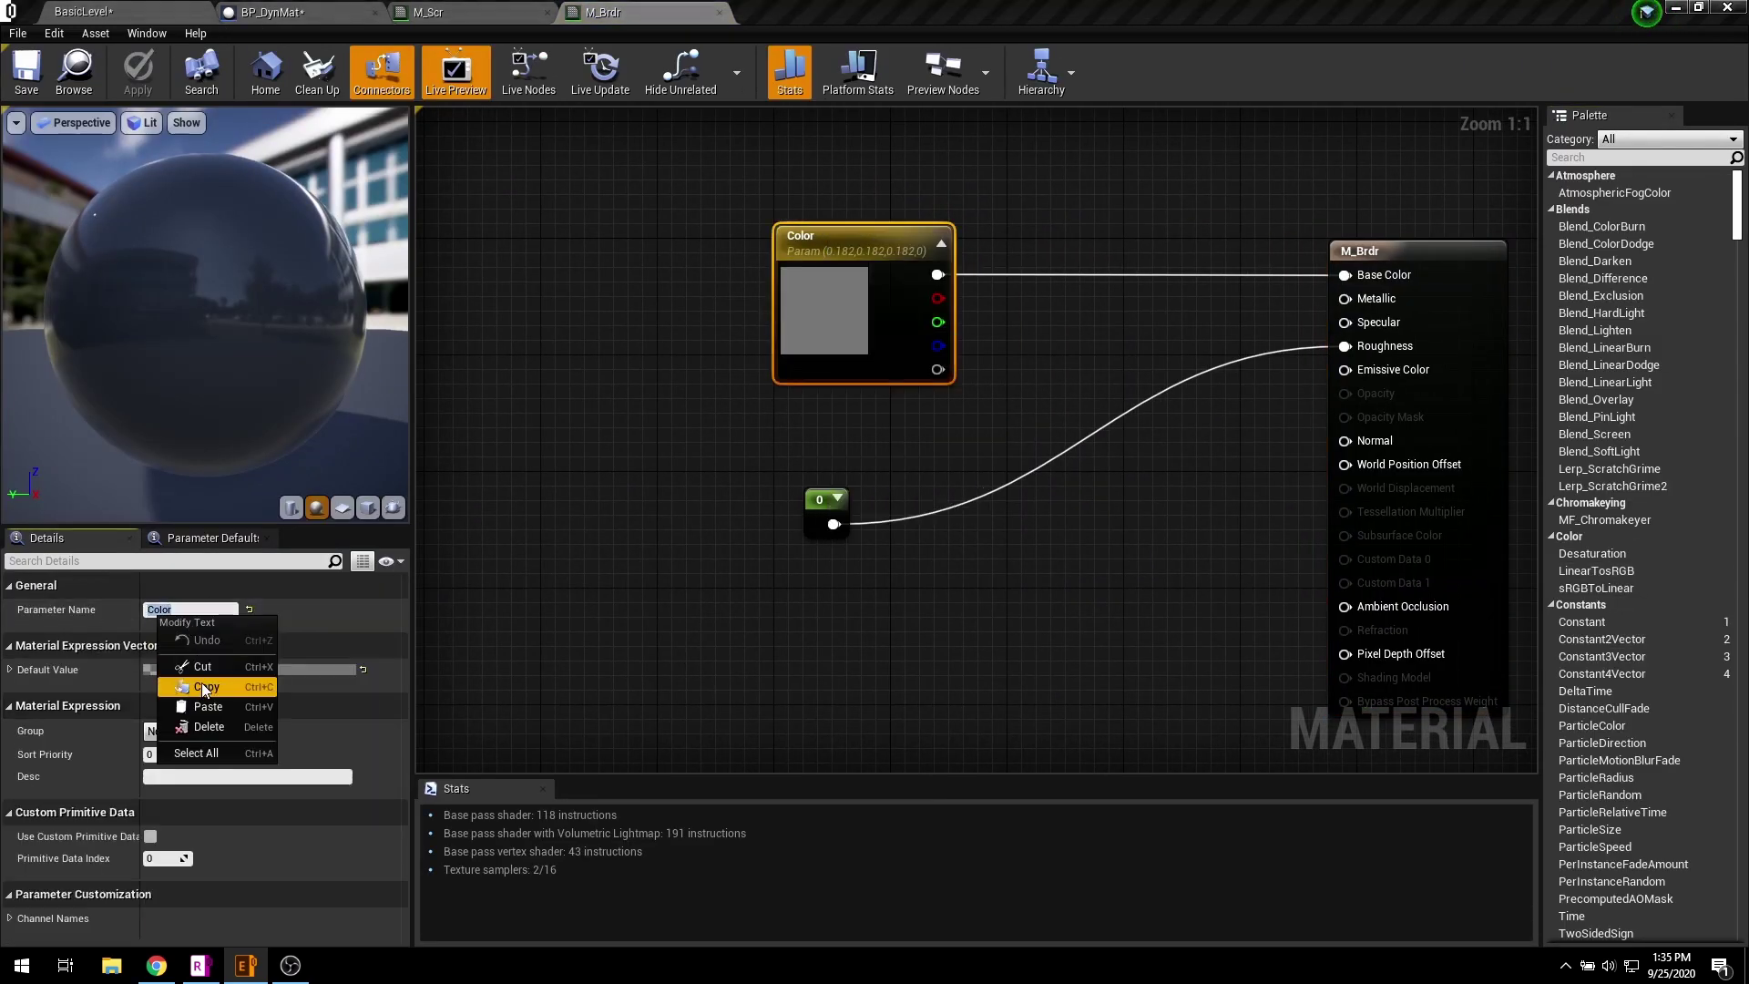
{"action": "left_click", "coordinate": [198, 685]}
- In BP_DynMat, set the ZDUpdateMaterial Colors element's MaterialParameterName to Color and its ColorPropertyName to Change Color
{"action": "left_click", "coordinate": [310, 13]}
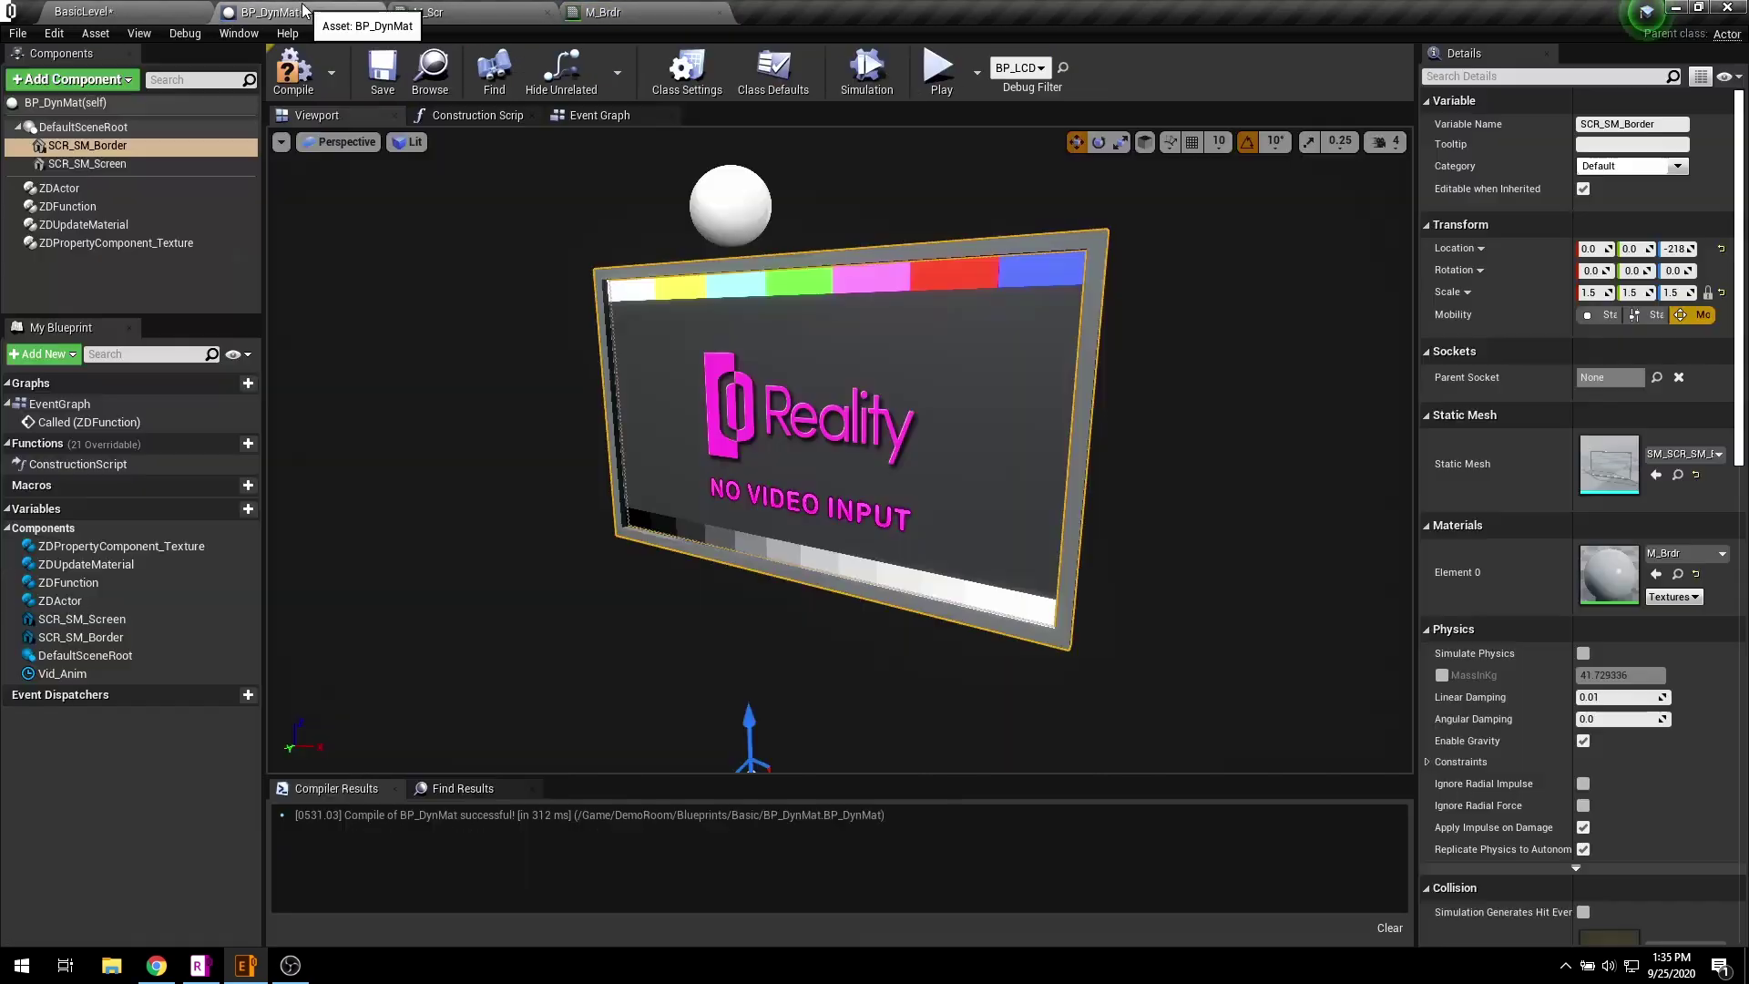
{"action": "left_click", "coordinate": [157, 227]}
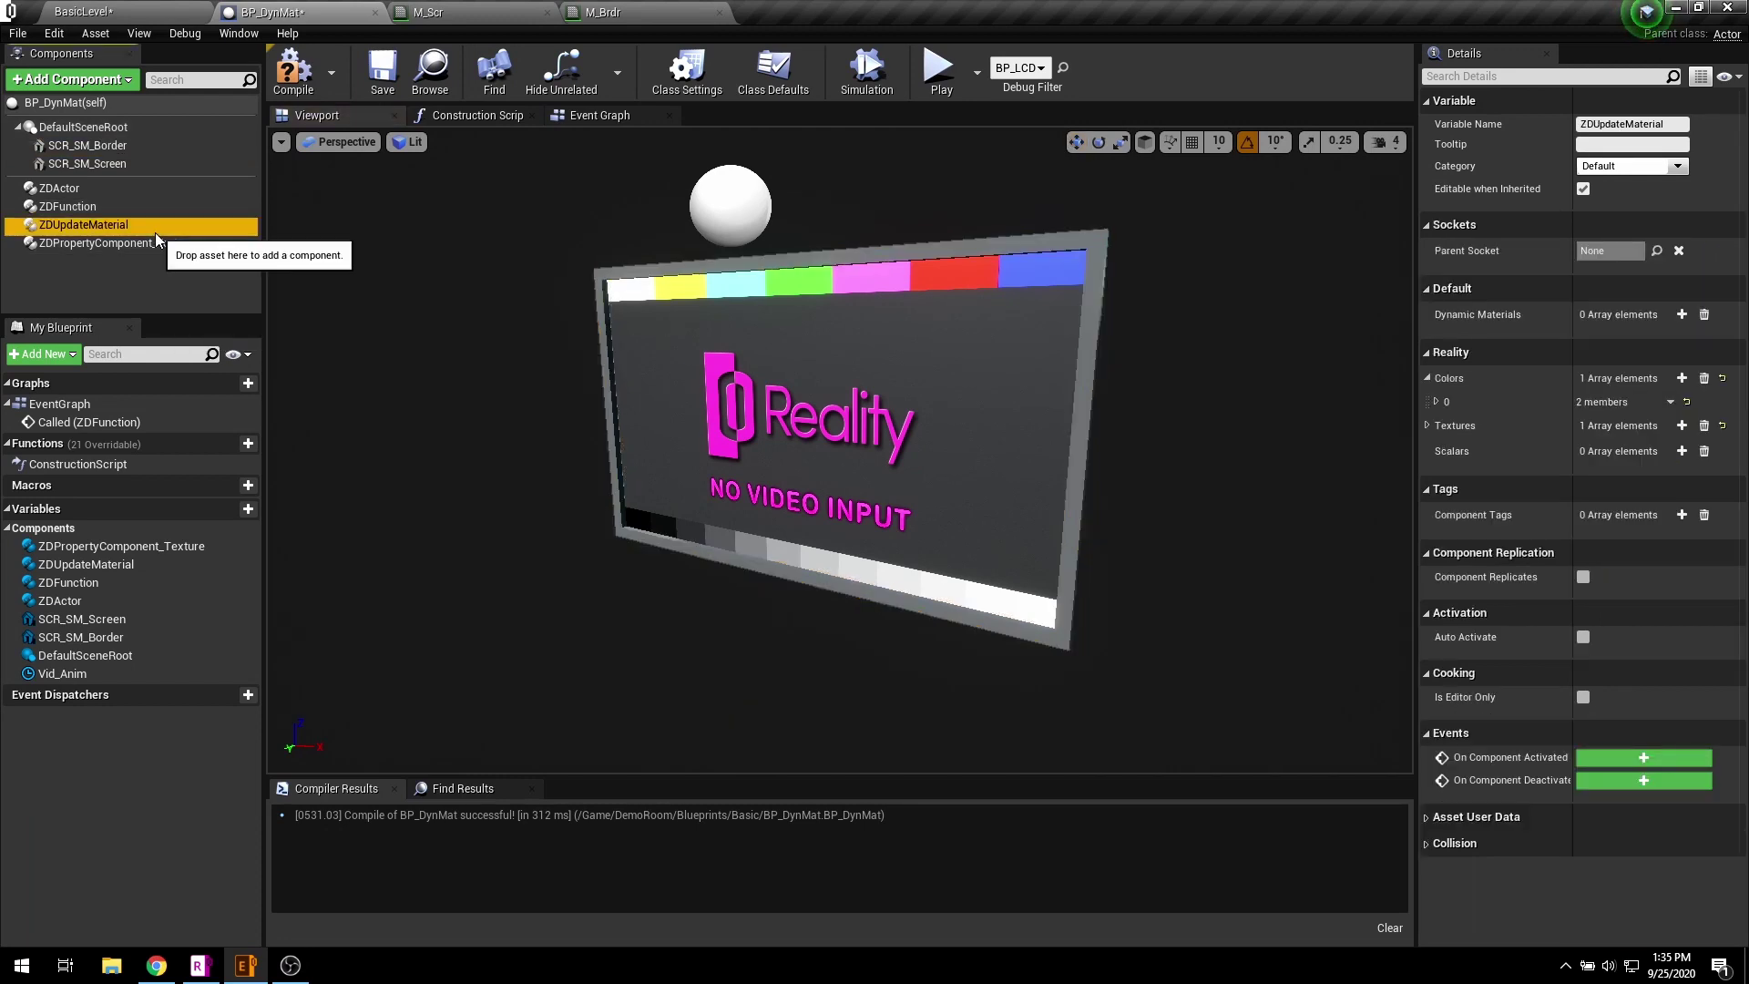
{"action": "left_click", "coordinate": [1436, 401]}
{"action": "left_click", "coordinate": [1586, 446]}
{"action": "type", "text": "Color"}
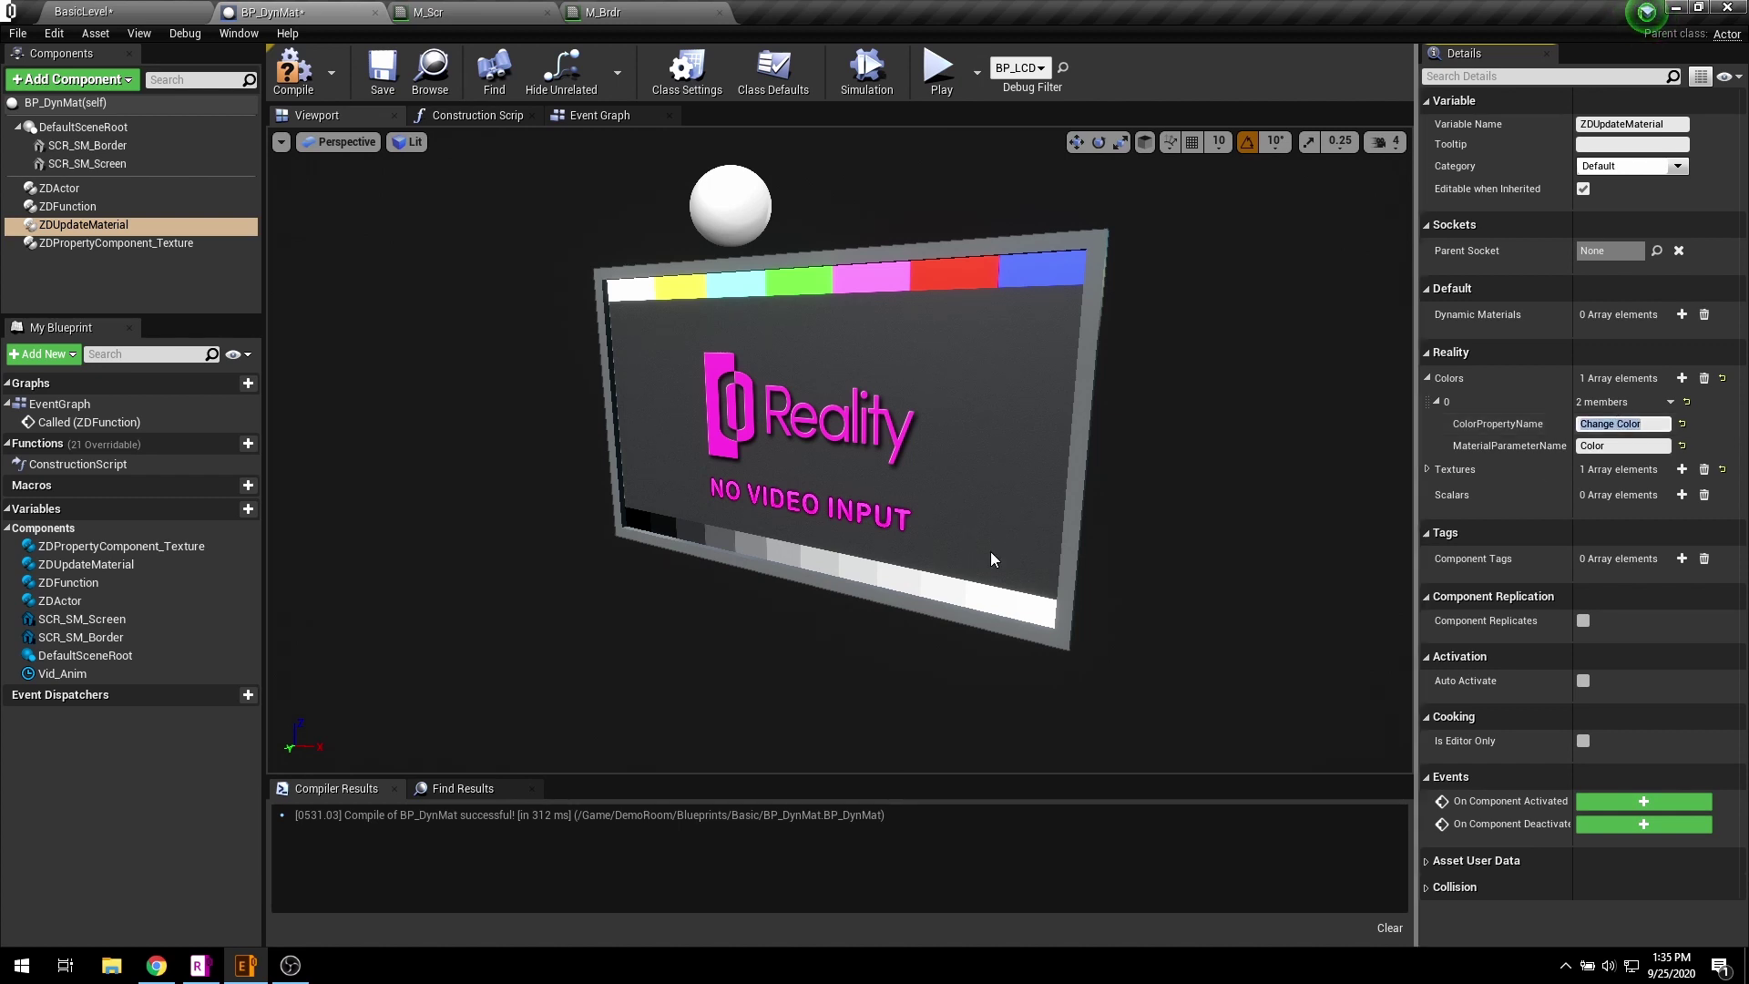
- Add a ZDProperty Component Color to the blueprint, keeping its default name
{"action": "left_click", "coordinate": [73, 79]}
{"action": "type", "text": "color"}
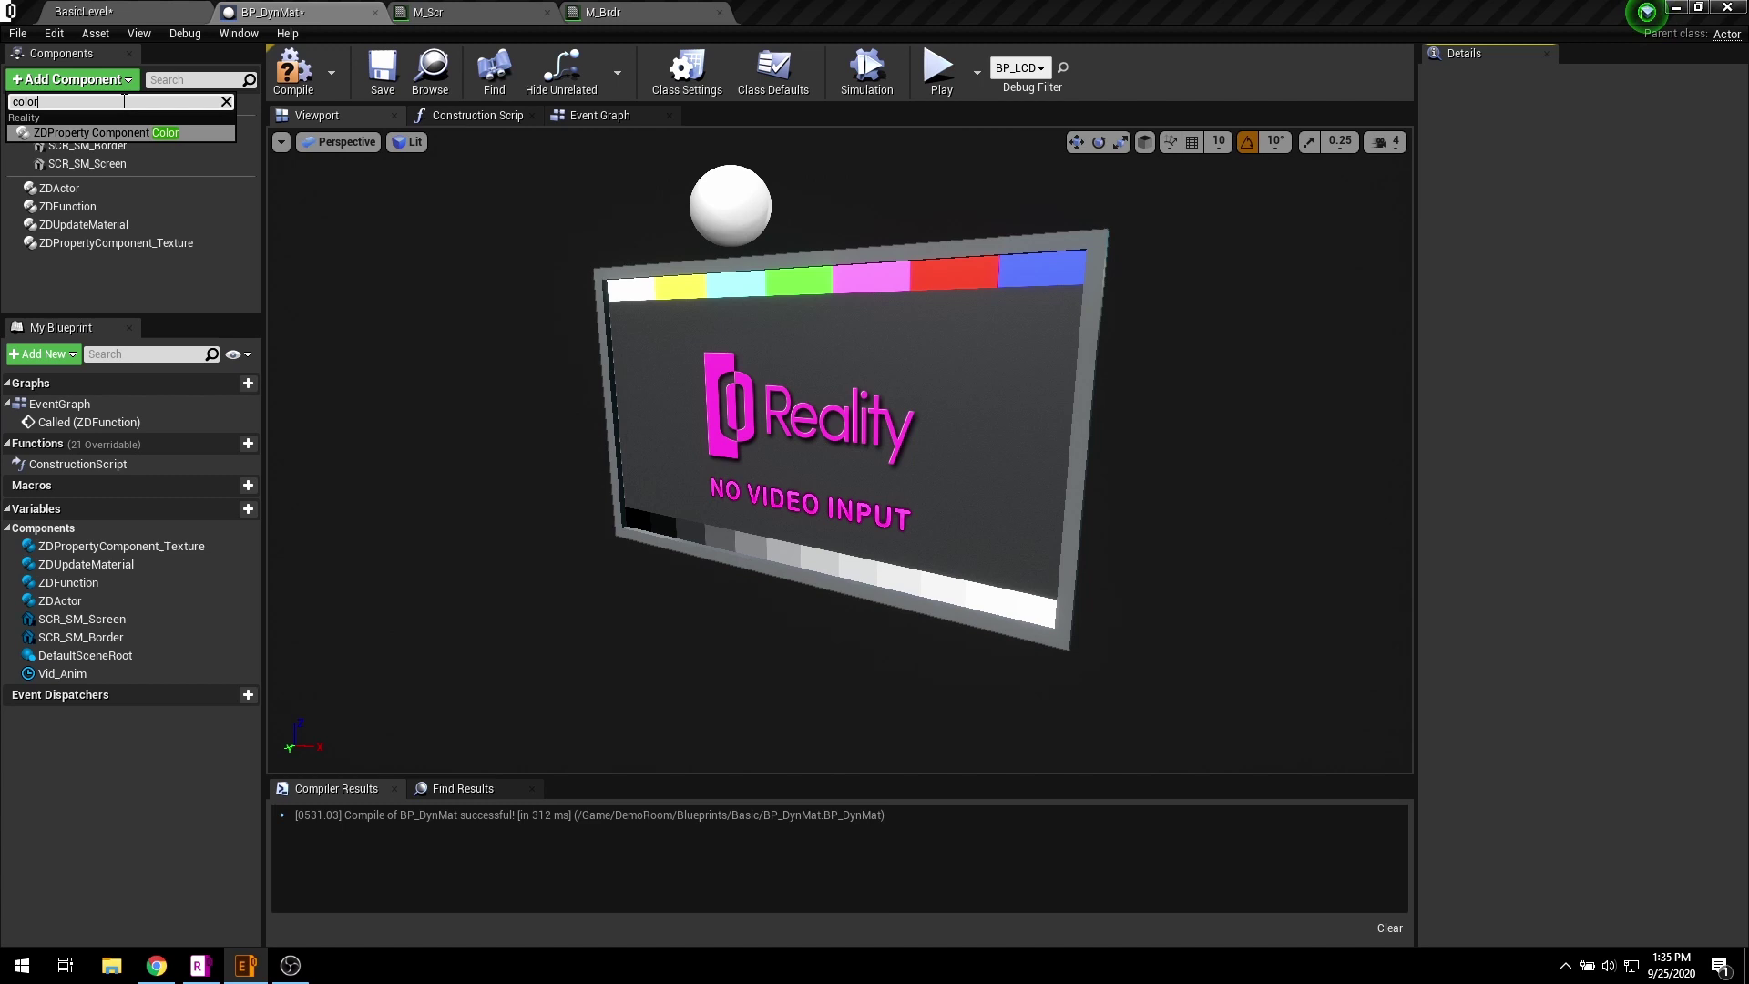
{"action": "left_click", "coordinate": [166, 129]}
{"action": "key", "text": "Return"}
- Copy the ColorPropertyName Change Color from ZDUpdateMaterial into the color property component's Member Name and Category Name
{"action": "left_click", "coordinate": [177, 244]}
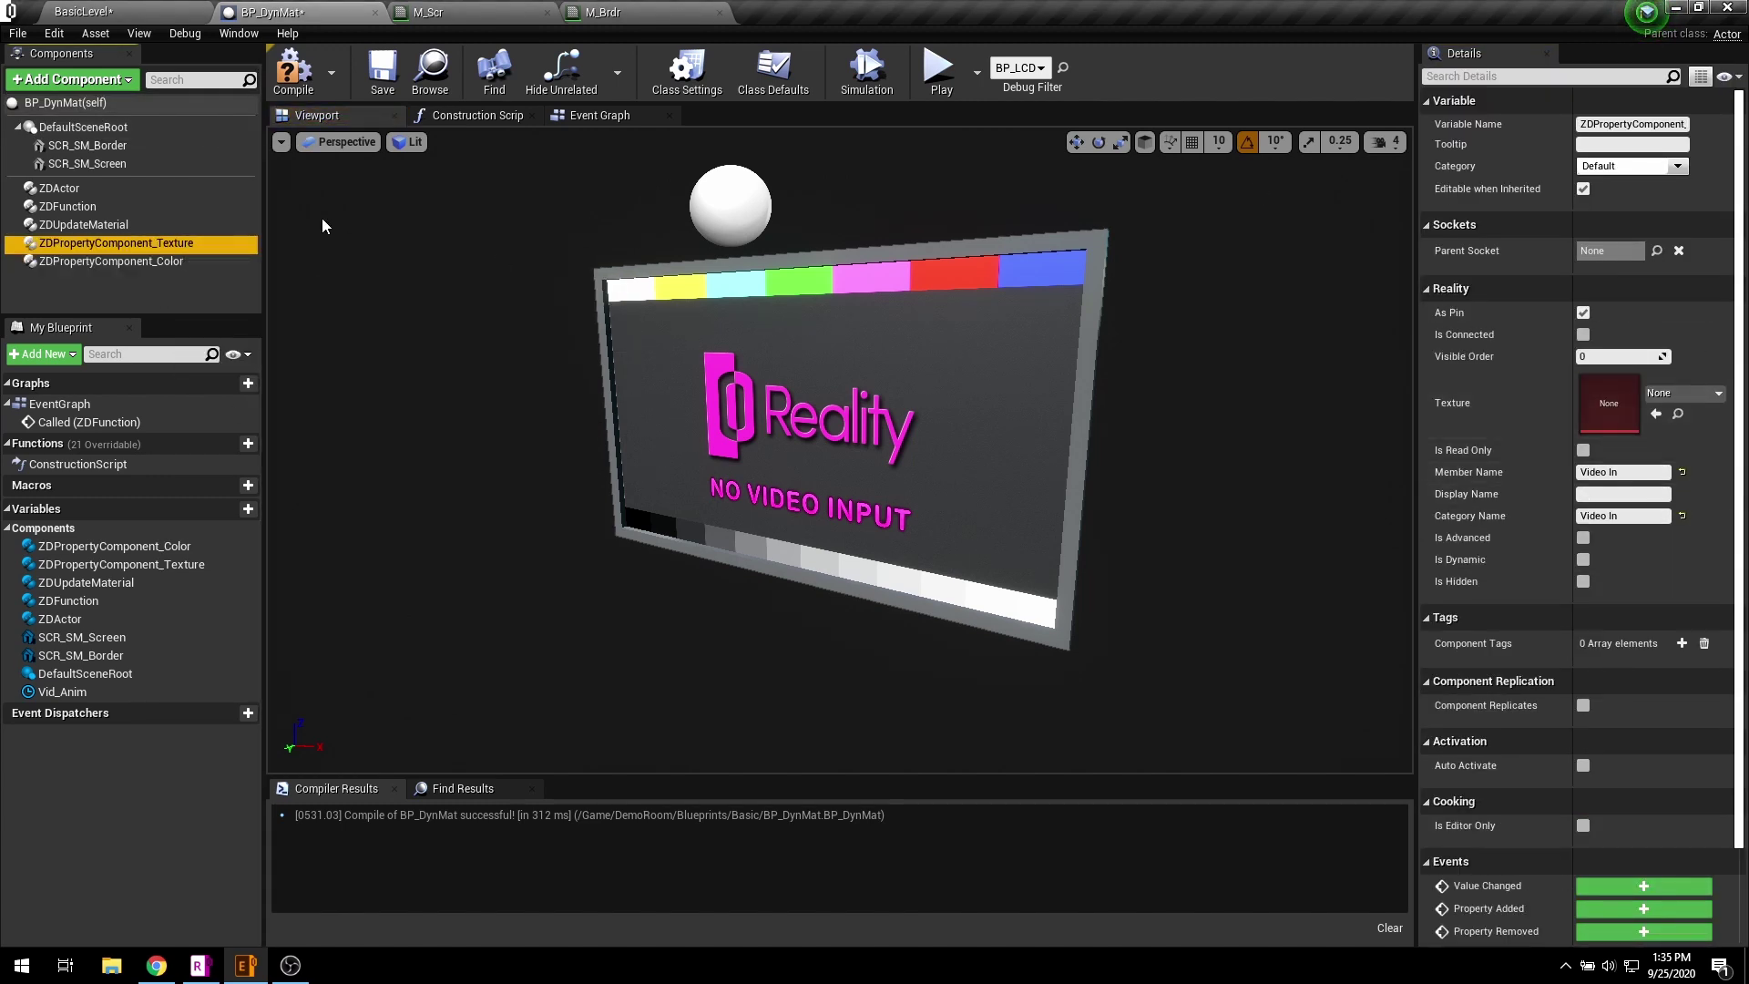
{"action": "left_click", "coordinate": [136, 225]}
{"action": "left_click", "coordinate": [1625, 424]}
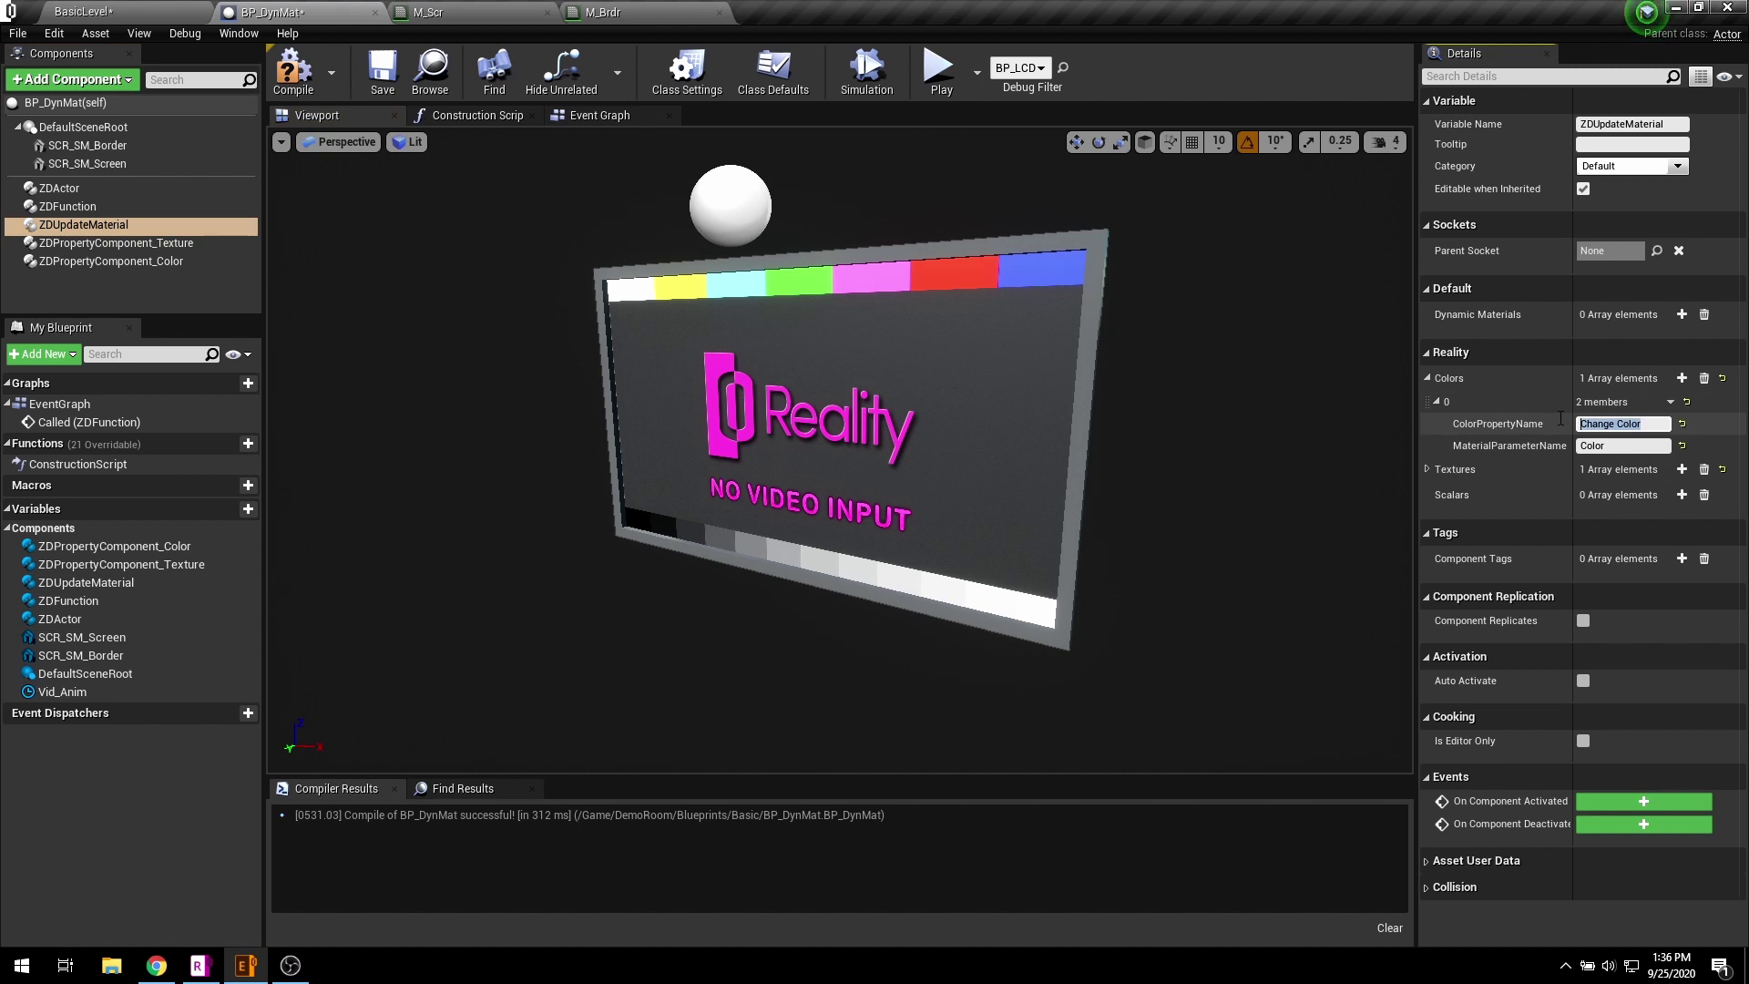
{"action": "right_click", "coordinate": [1622, 424]}
{"action": "left_click", "coordinate": [1669, 498]}
{"action": "left_click", "coordinate": [193, 264]}
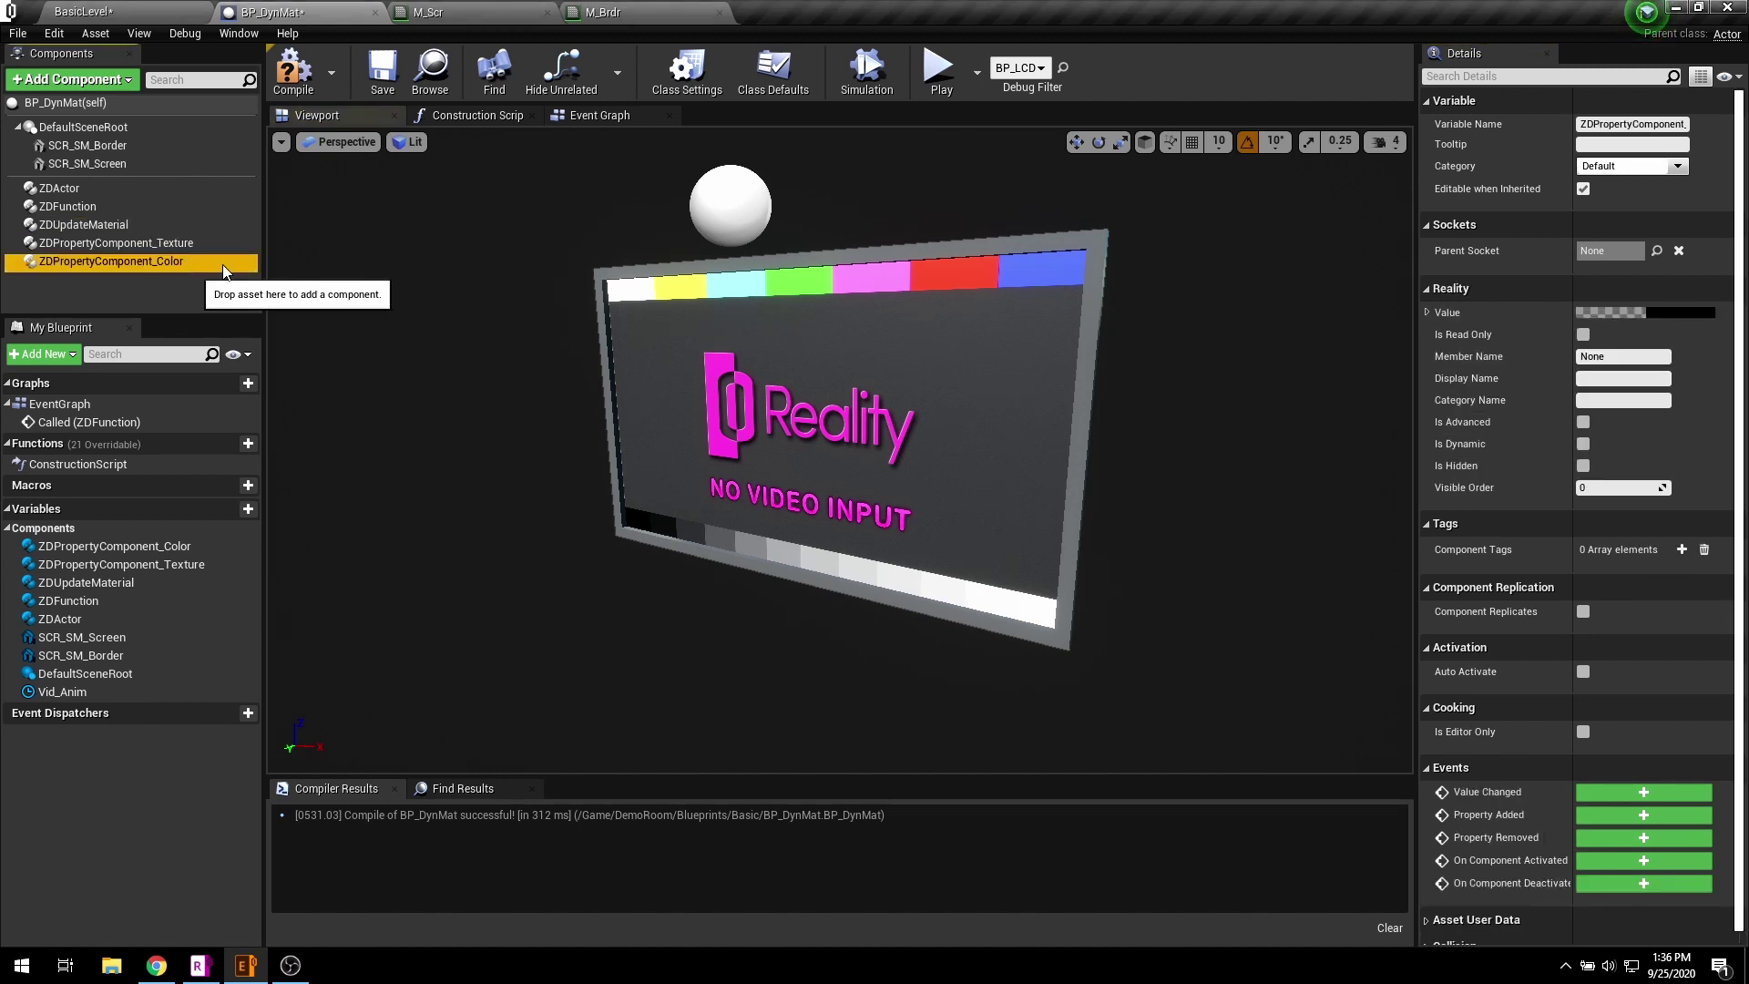
{"action": "left_click", "coordinate": [1620, 358]}
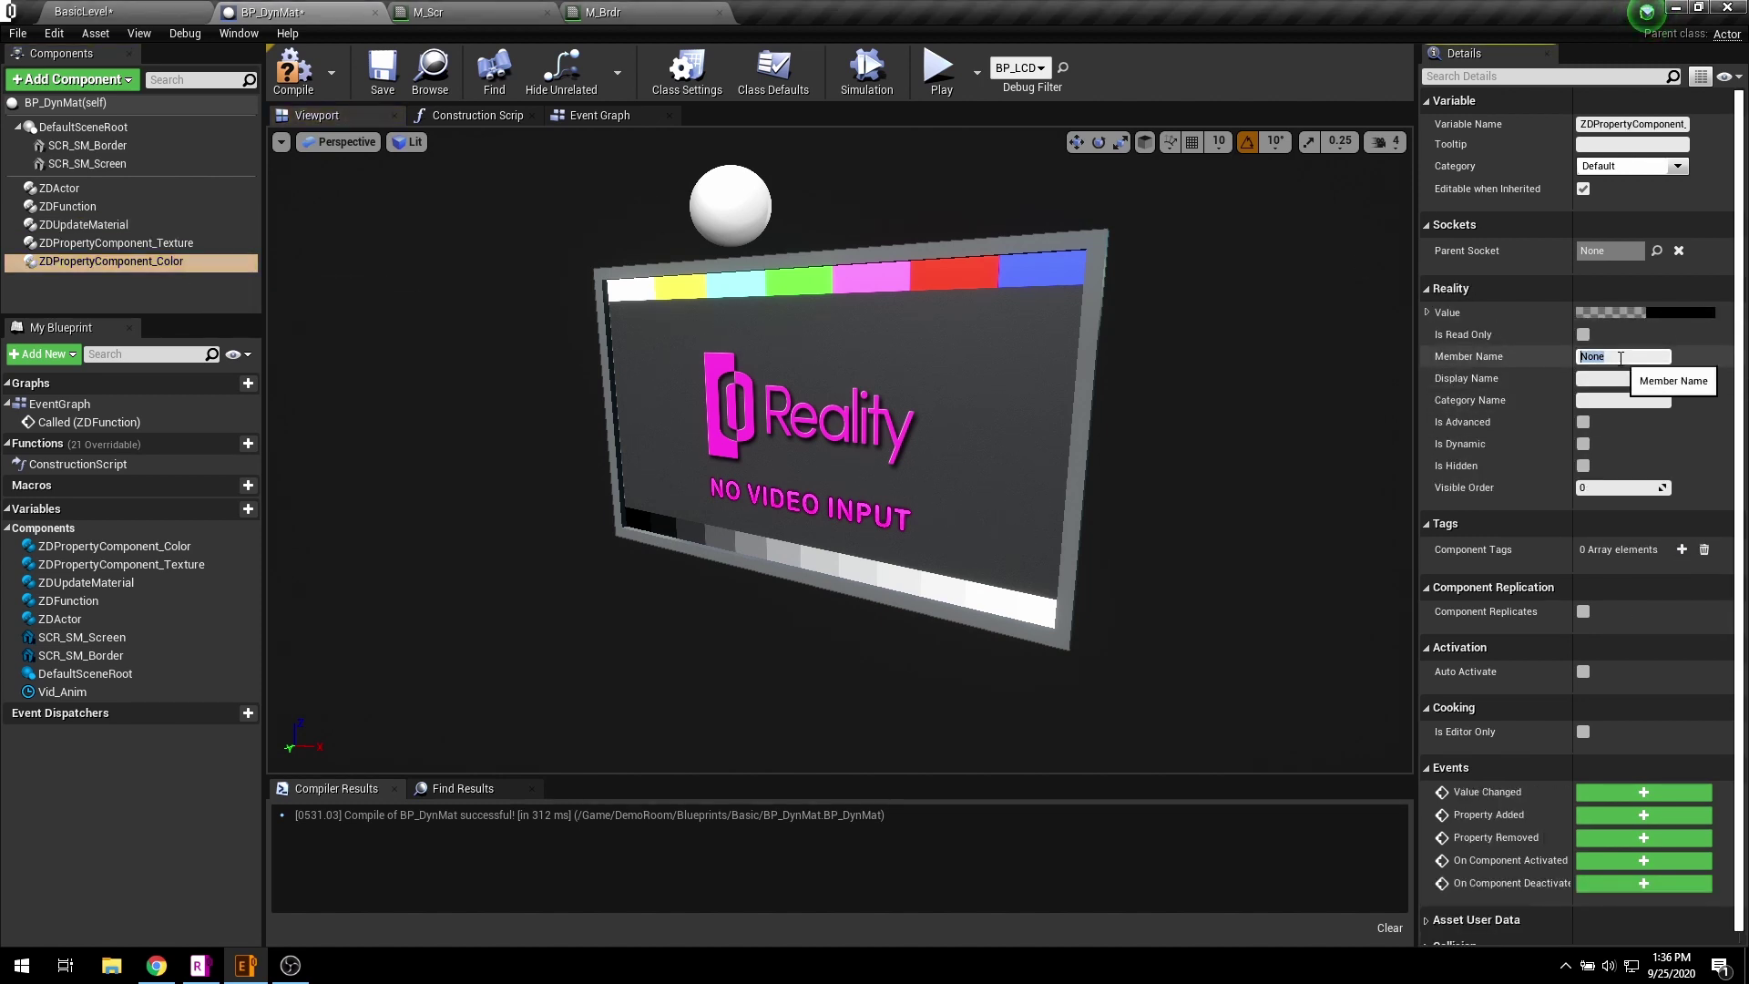
{"action": "right_click", "coordinate": [1626, 362]}
{"action": "left_click", "coordinate": [1675, 444]}
{"action": "right_click", "coordinate": [1648, 405]}
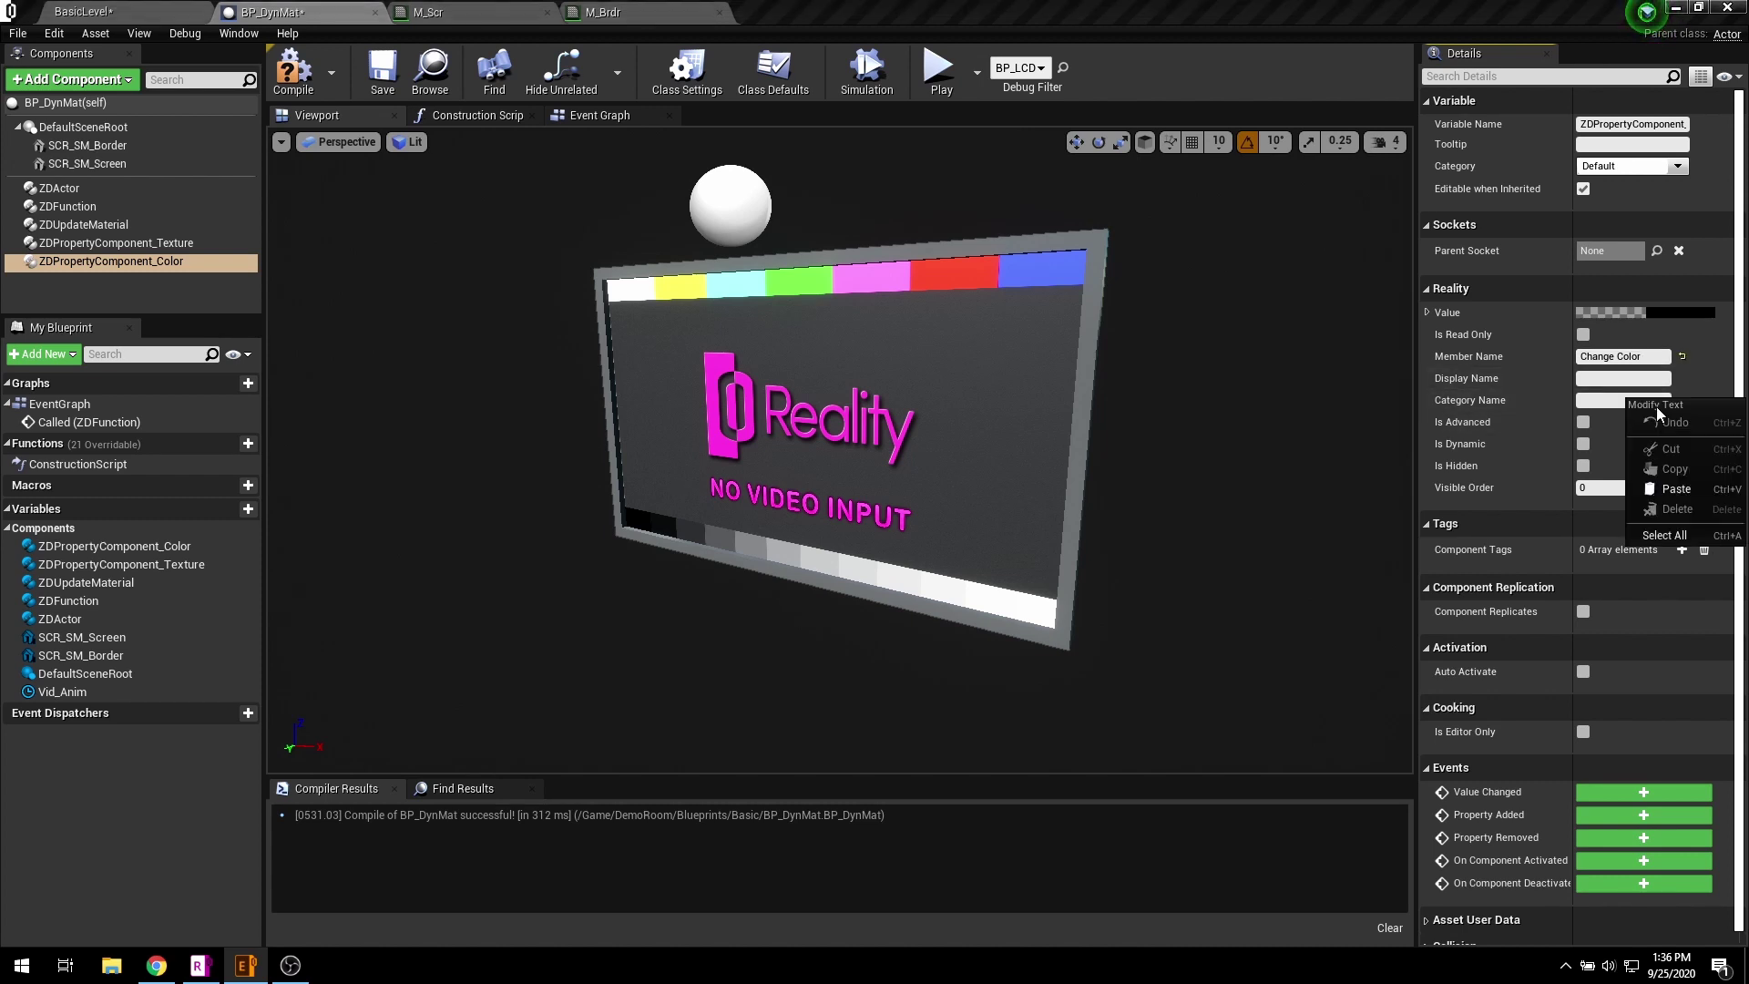
{"action": "left_click", "coordinate": [1681, 488]}
- Set the color property component's default value to a neutral dark grey of about 0.17 with an alpha of 1
{"action": "left_click", "coordinate": [1605, 312]}
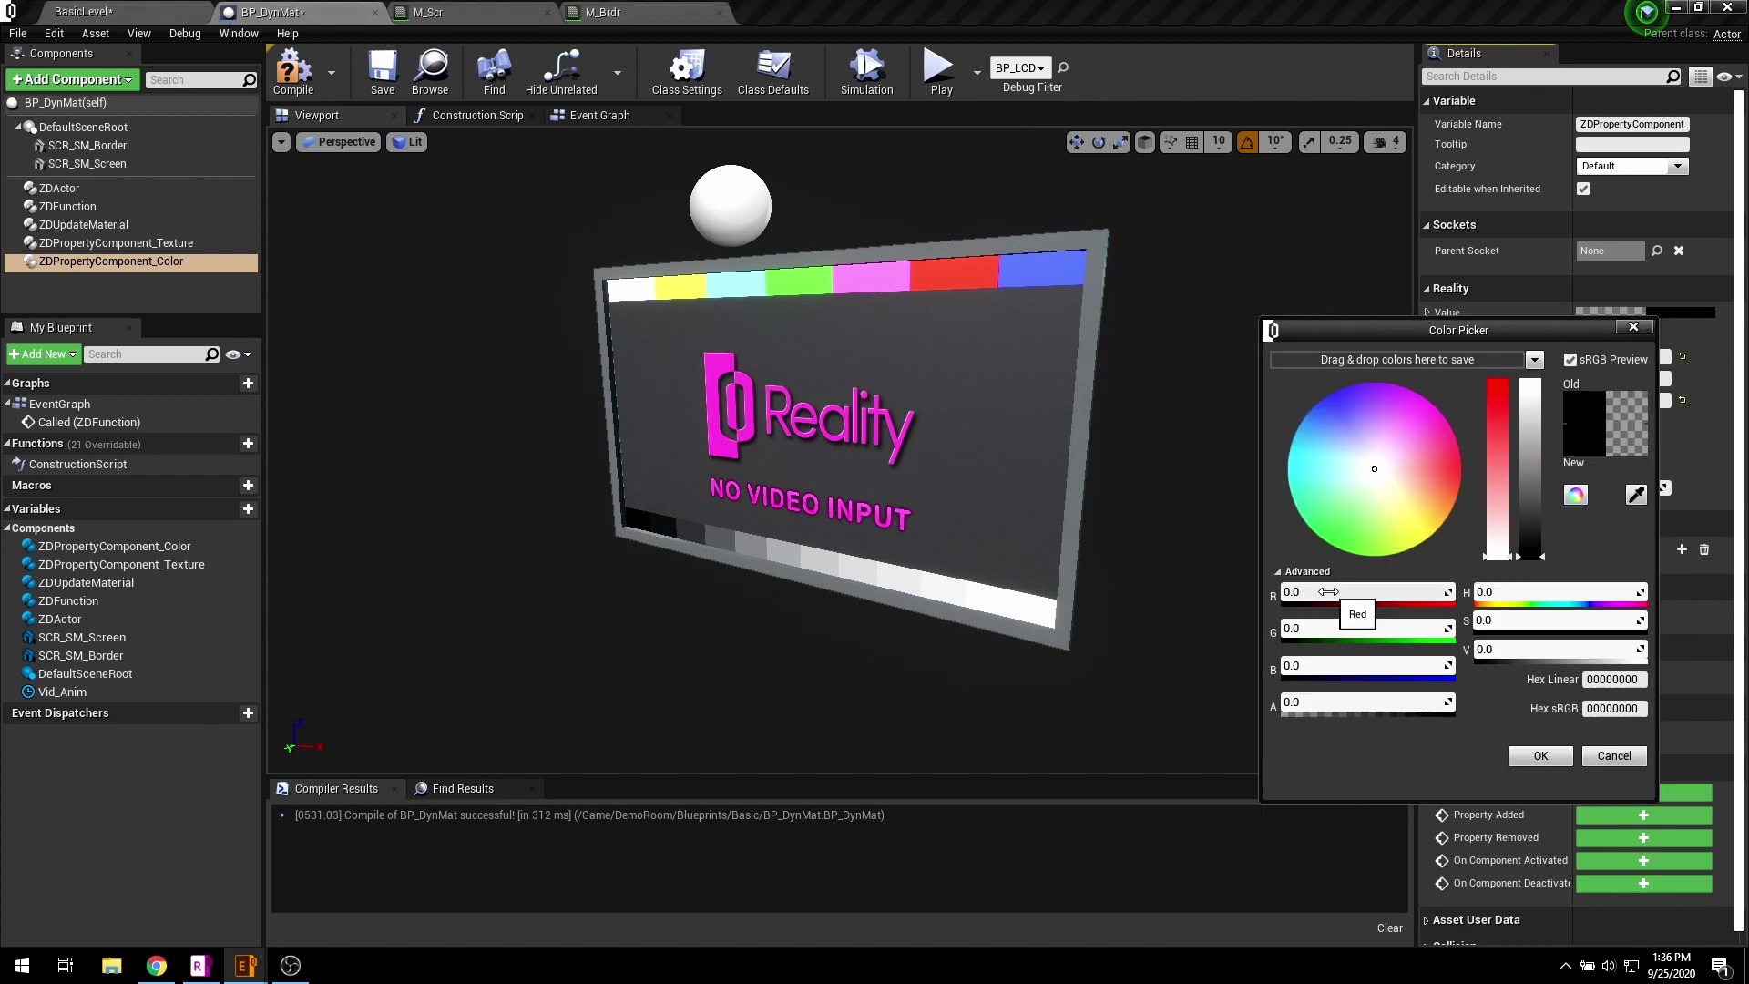
{"action": "left_click_drag", "start_coordinate": [1530, 556], "coordinate": [1528, 530]}
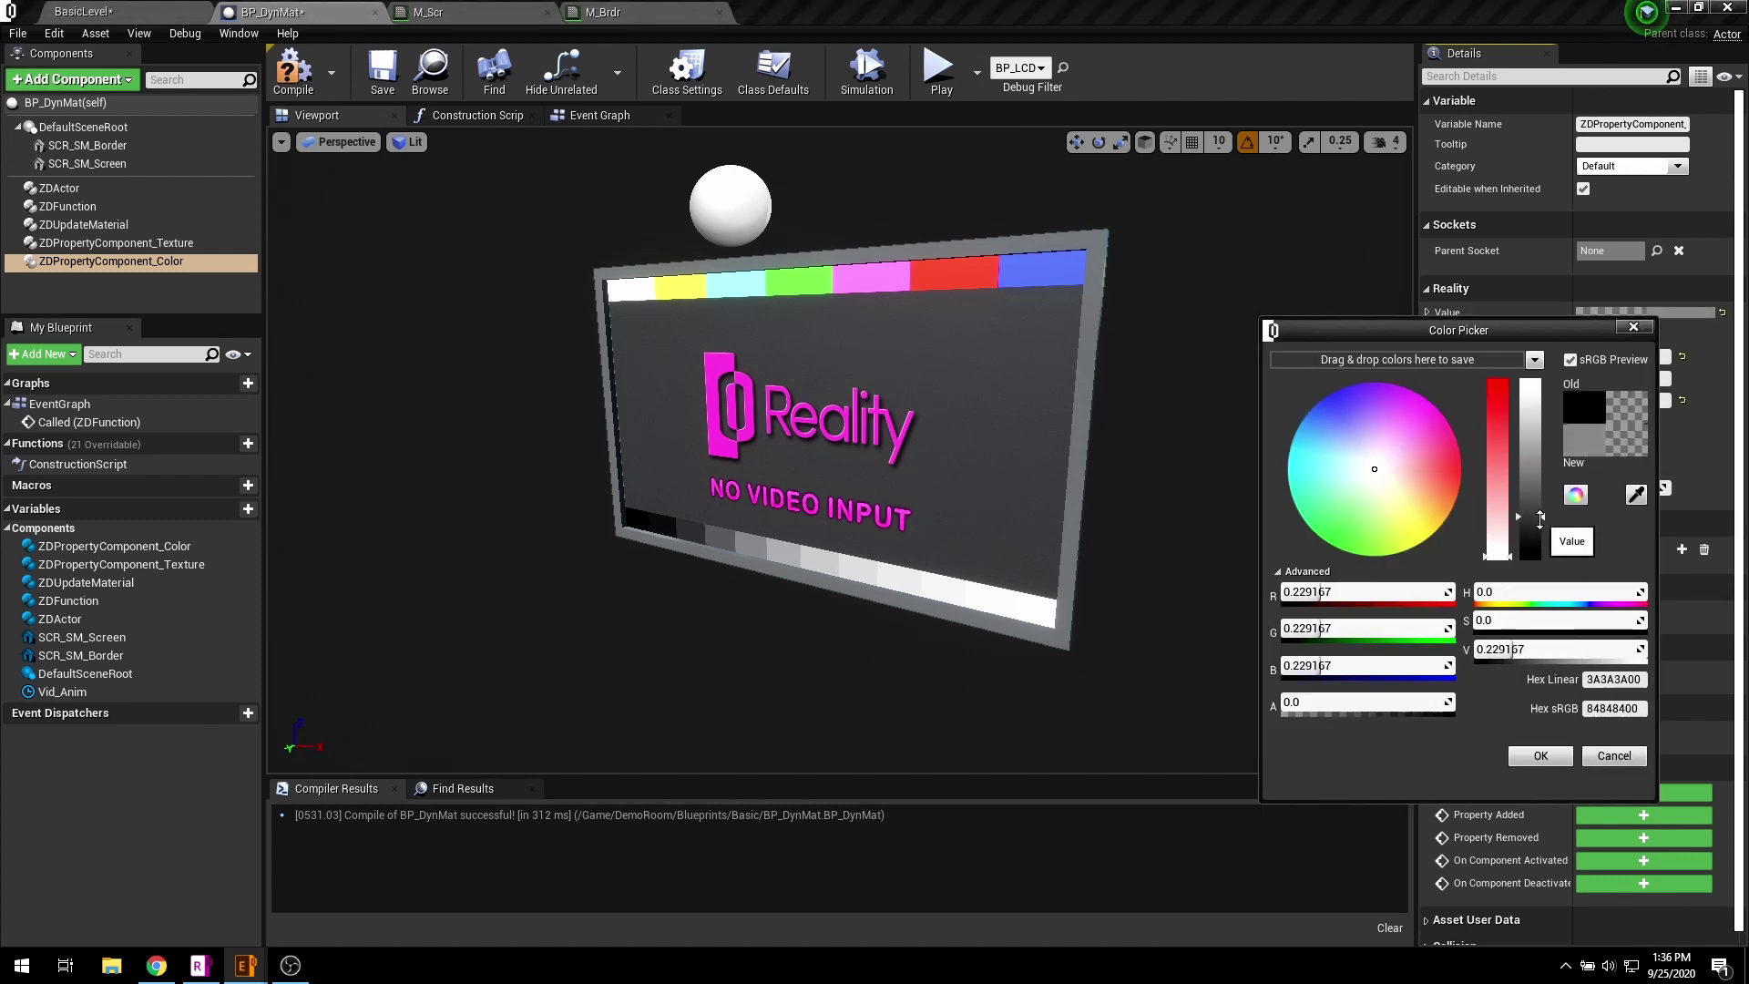
{"action": "left_click", "coordinate": [1327, 703]}
{"action": "left_click", "coordinate": [1541, 756]}
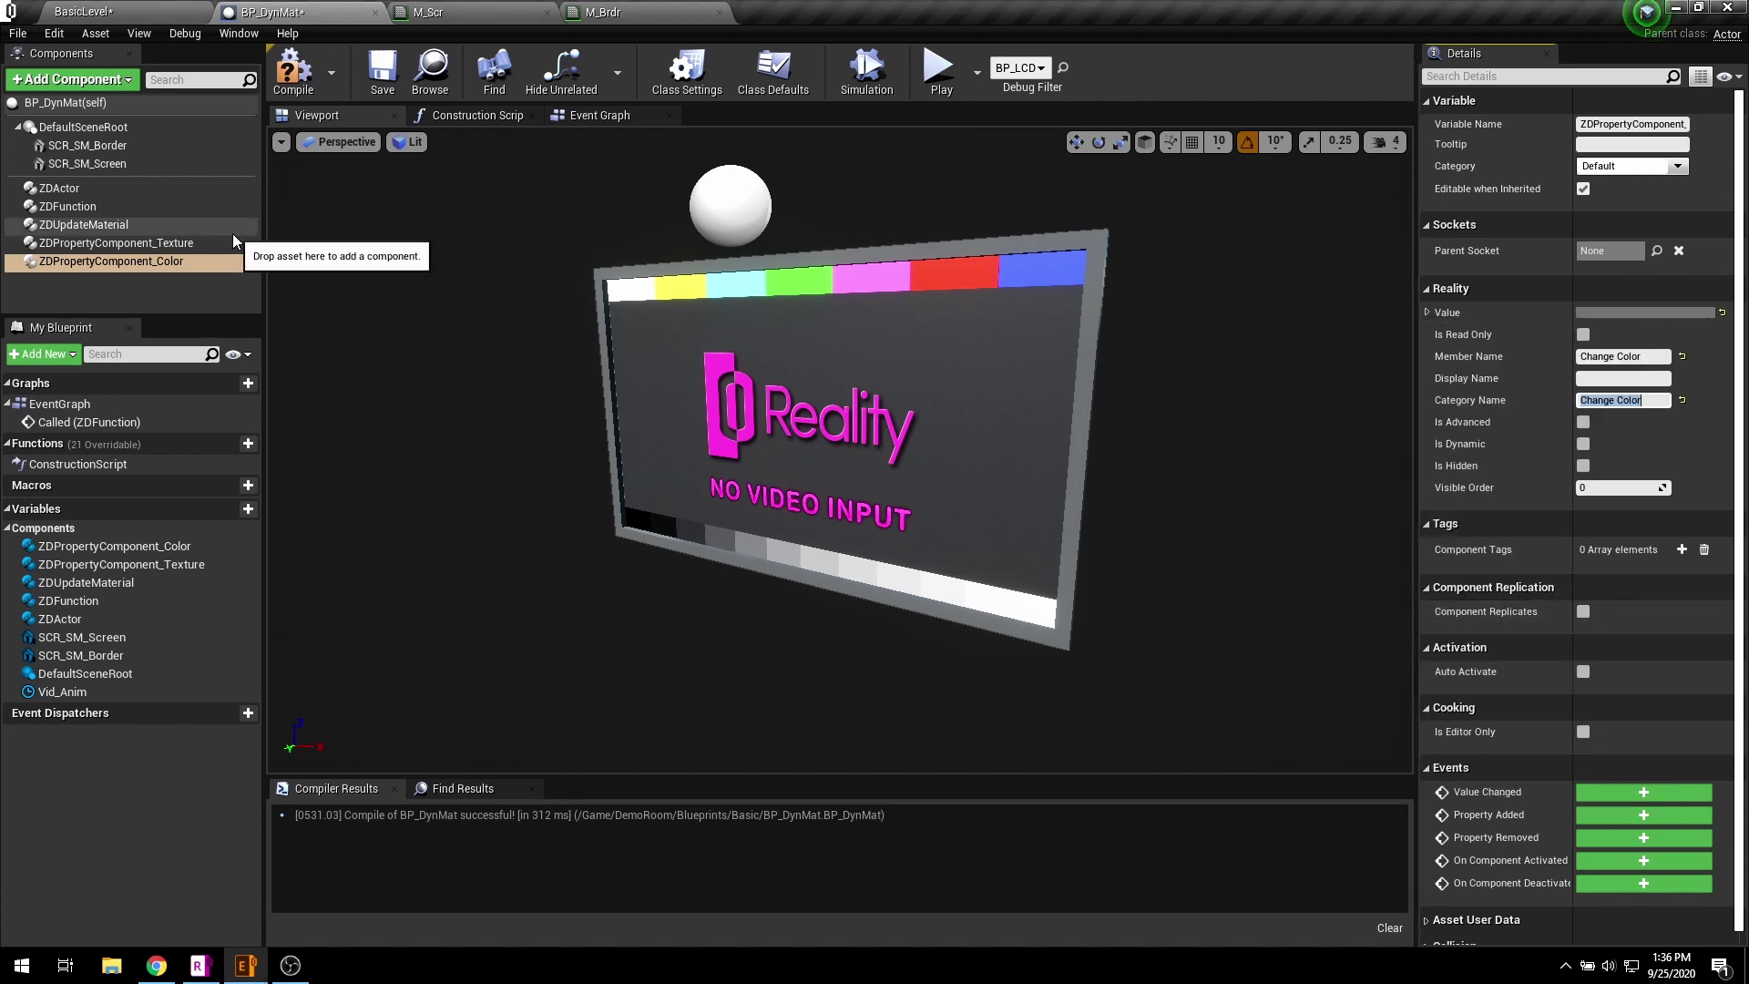
- Compile and save the BP_DynMat blueprint, and return to the BasicLevel level
{"action": "left_click", "coordinate": [294, 77]}
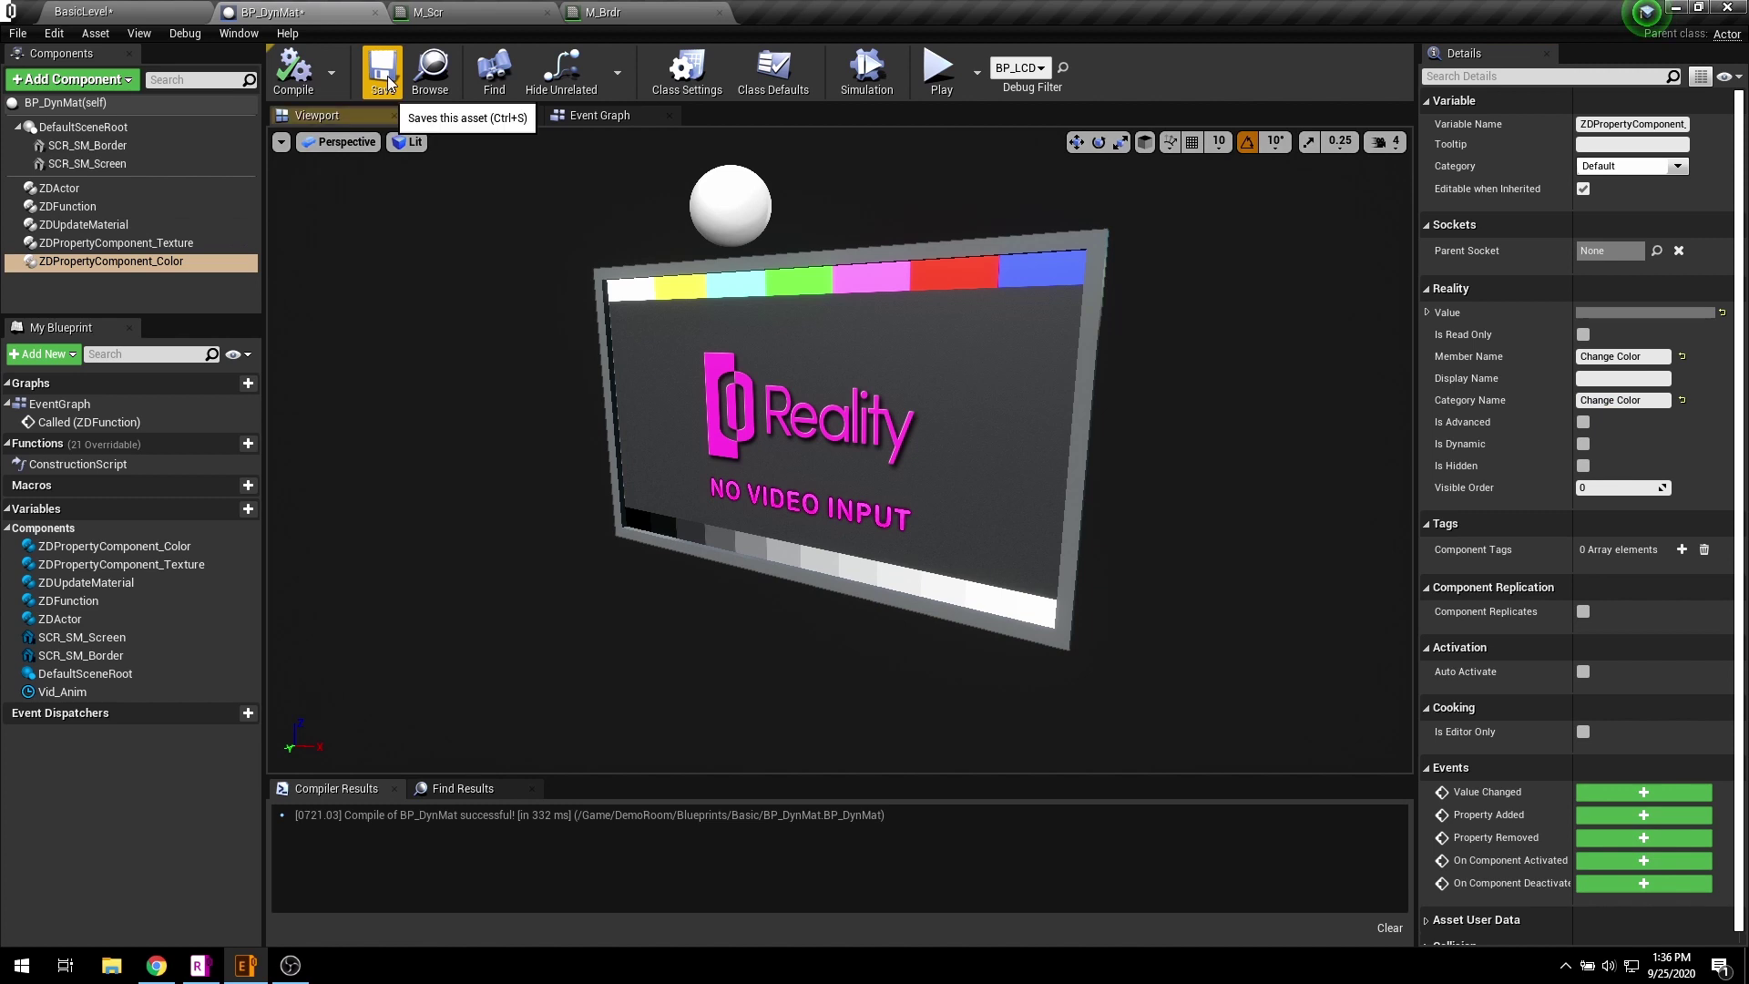
{"action": "left_click", "coordinate": [383, 77]}
{"action": "left_click", "coordinate": [205, 11]}
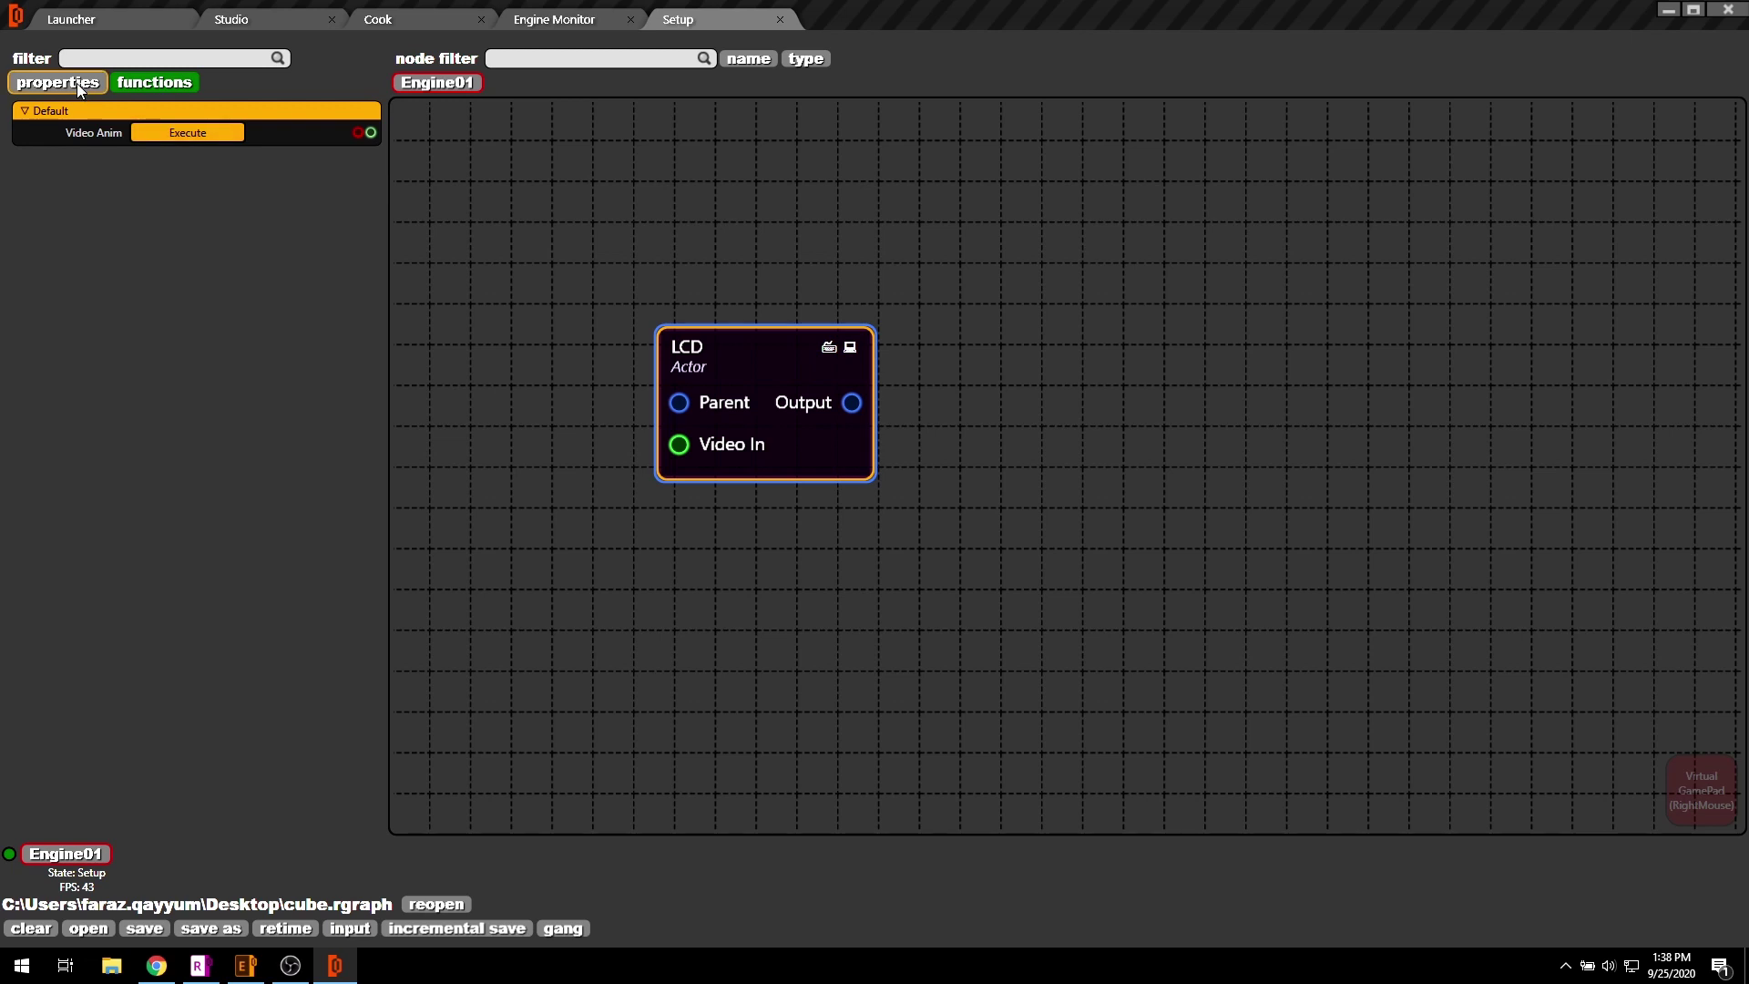
- Add a MediaInput node before the LCD node, connect its Output to the LCD's Video In, and line the two nodes up
{"action": "left_click", "coordinate": [77, 84]}
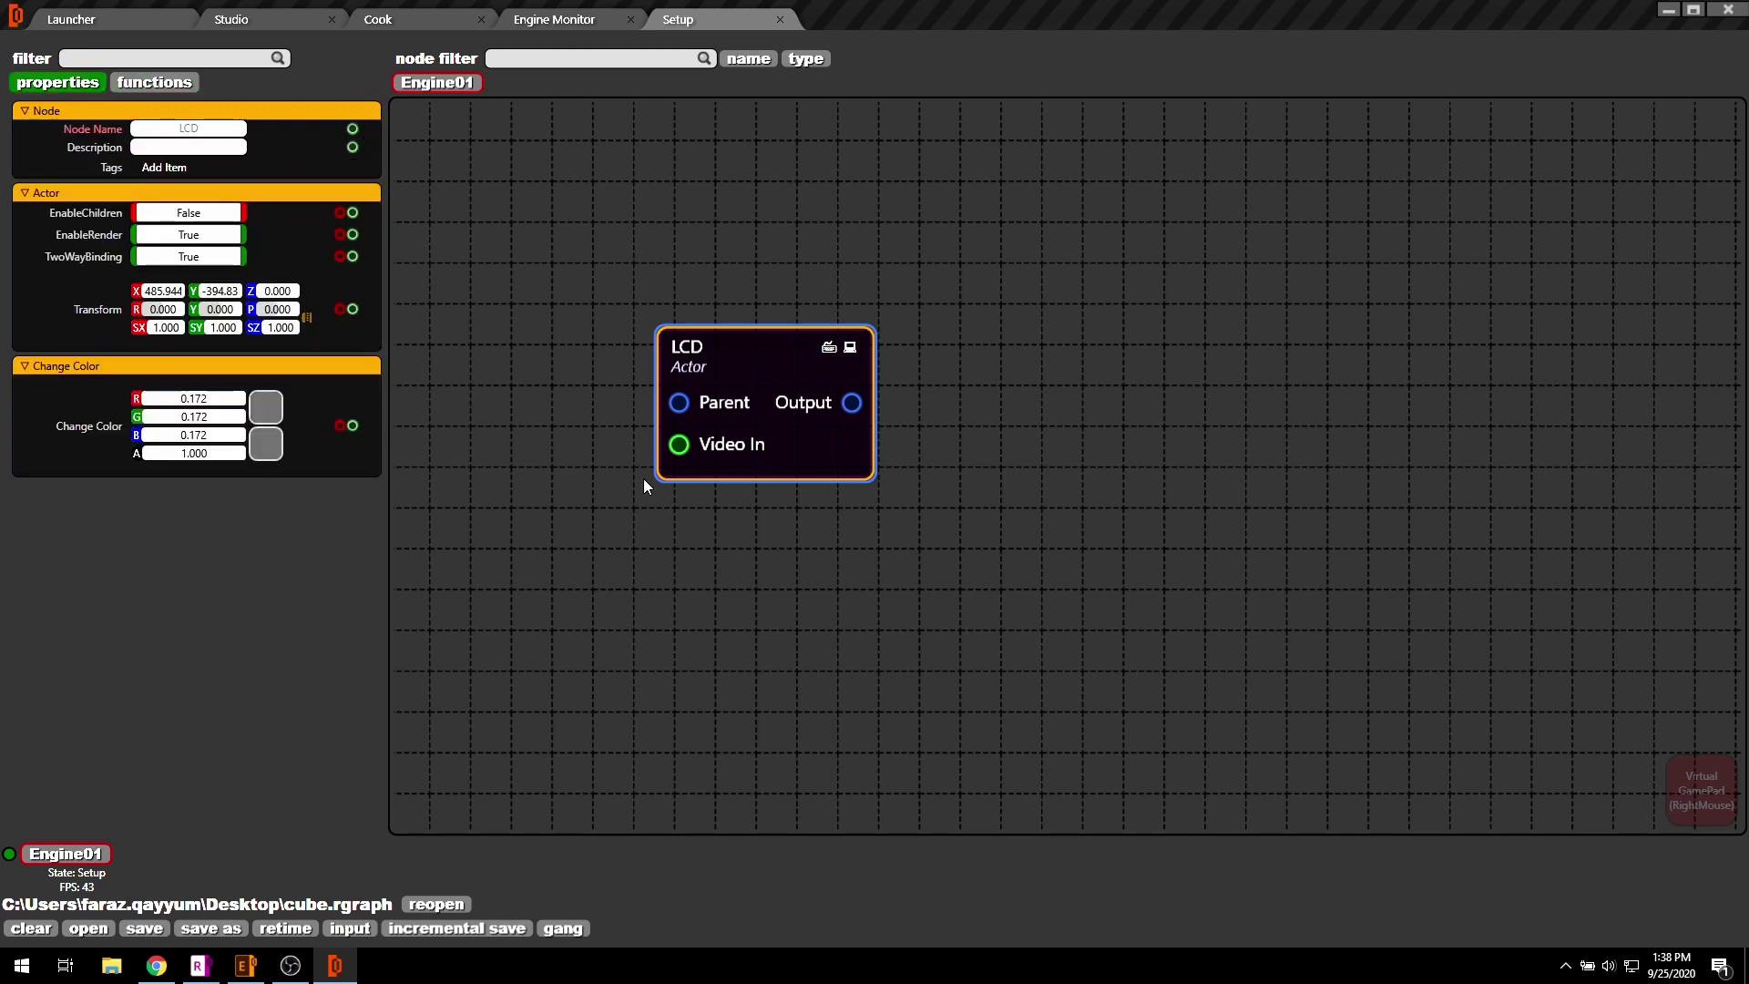
{"action": "right_click_drag", "start_coordinate": [594, 507], "coordinate": [838, 494]}
{"action": "key", "text": "Tab"}
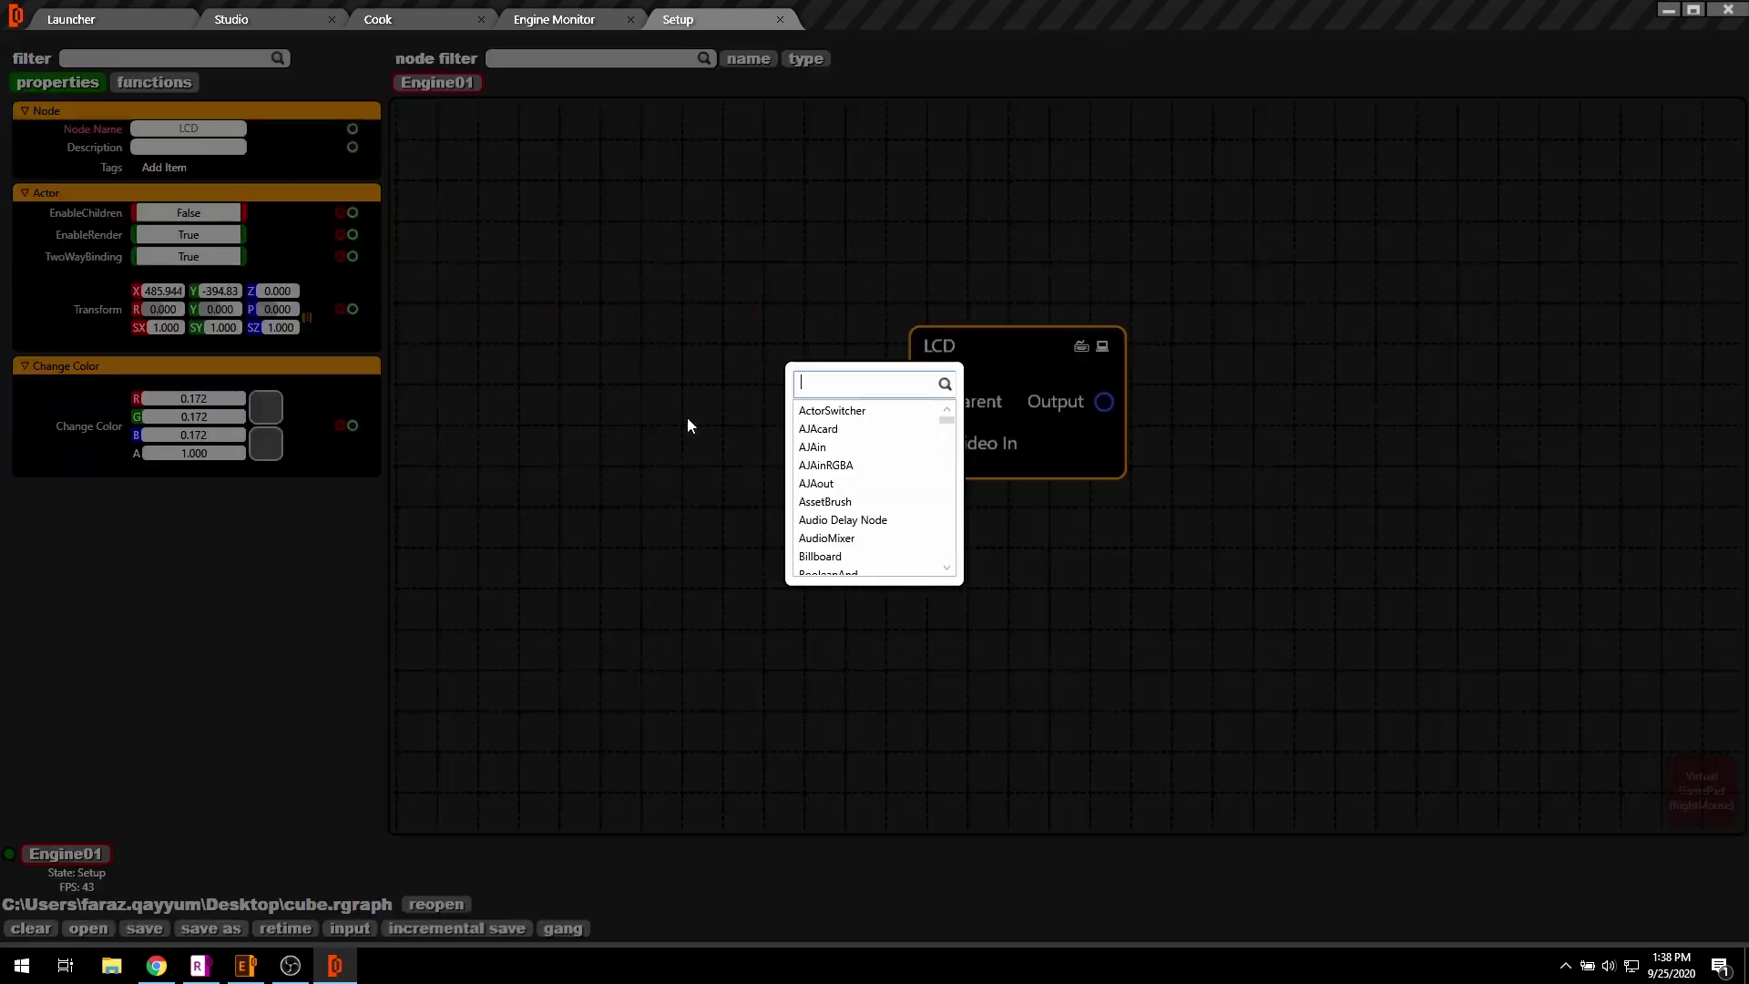
{"action": "type", "text": "media"}
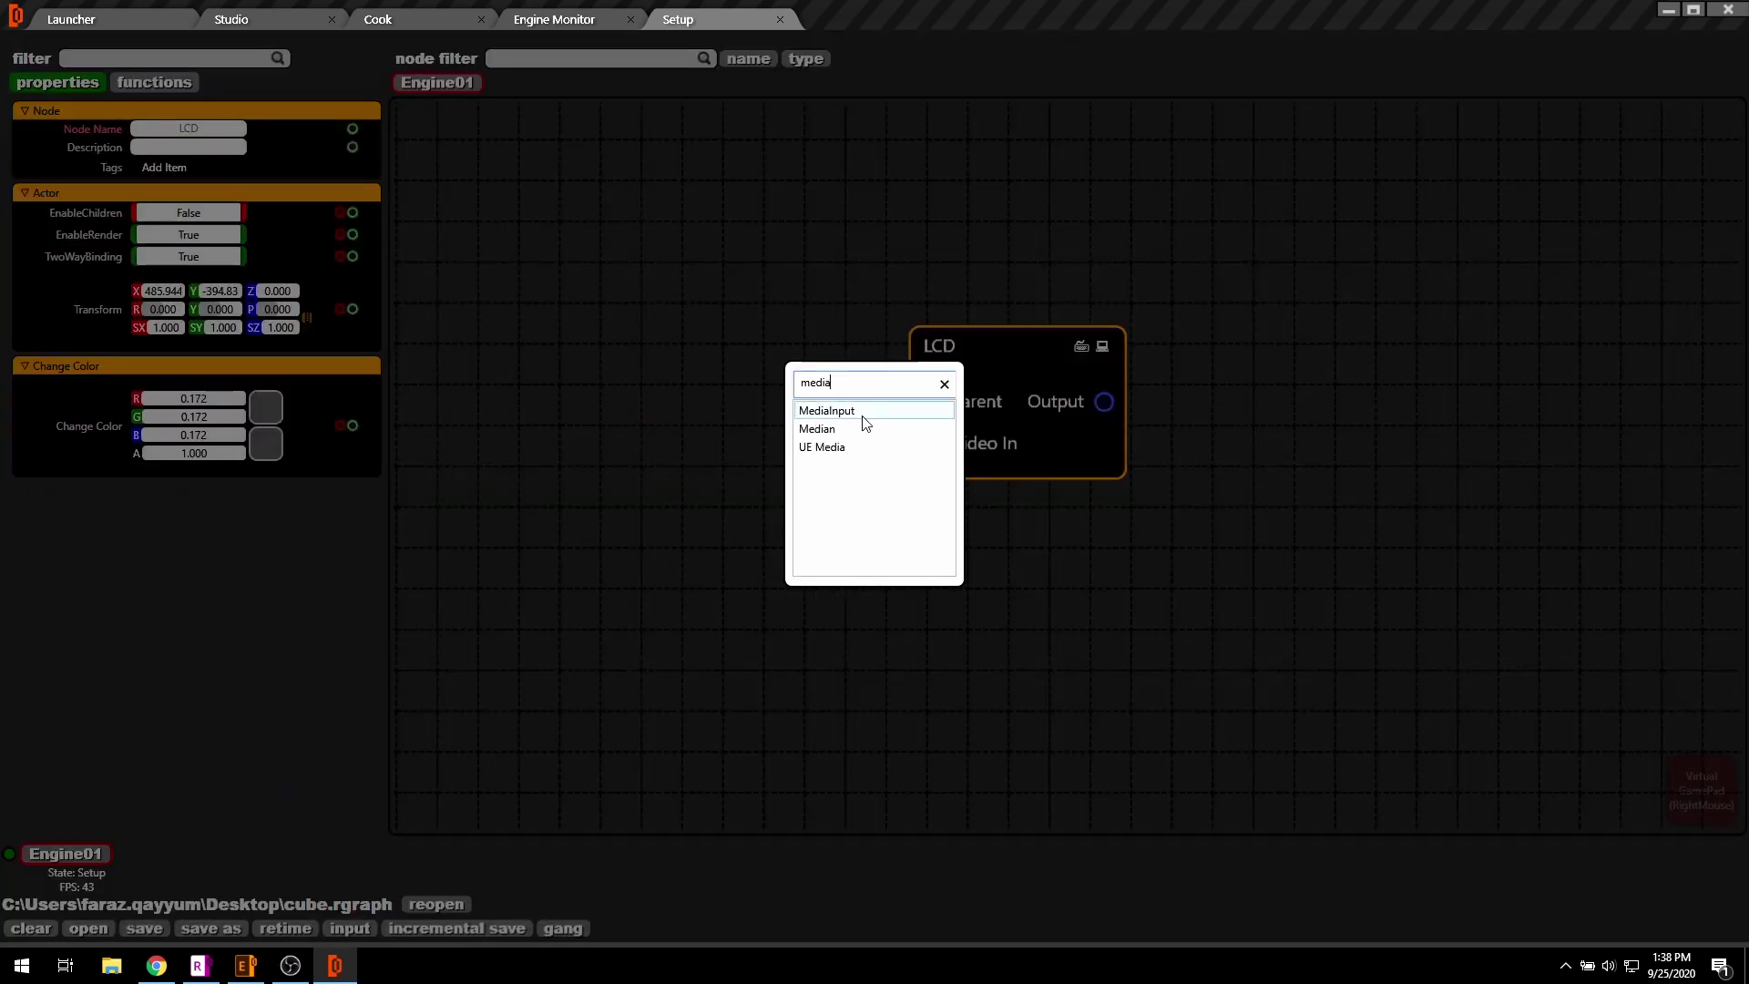
{"action": "left_click", "coordinate": [860, 414]}
{"action": "left_click_drag", "start_coordinate": [828, 459], "coordinate": [953, 450]}
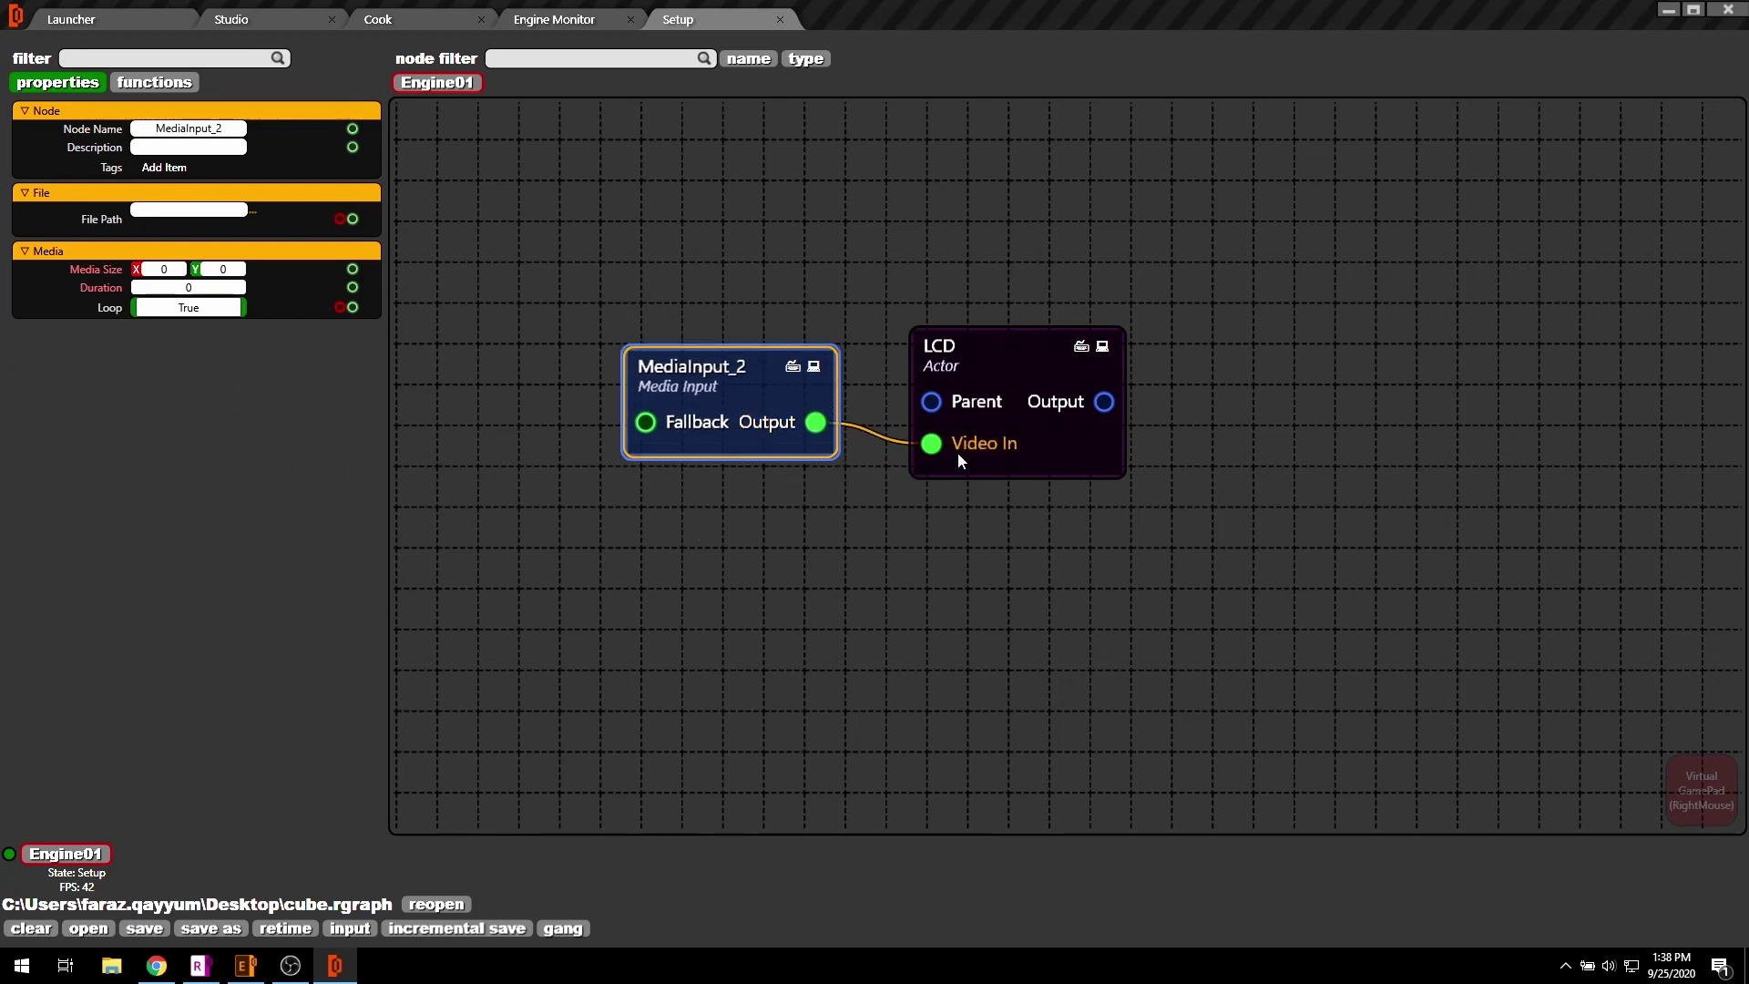
{"action": "left_click_drag", "start_coordinate": [742, 380], "coordinate": [742, 402]}
- Load Televizier Ring Gala AR Show 2019.mp4 from the desktop's ZD_Videos folder as the media input node's file
{"action": "left_click", "coordinate": [252, 212]}
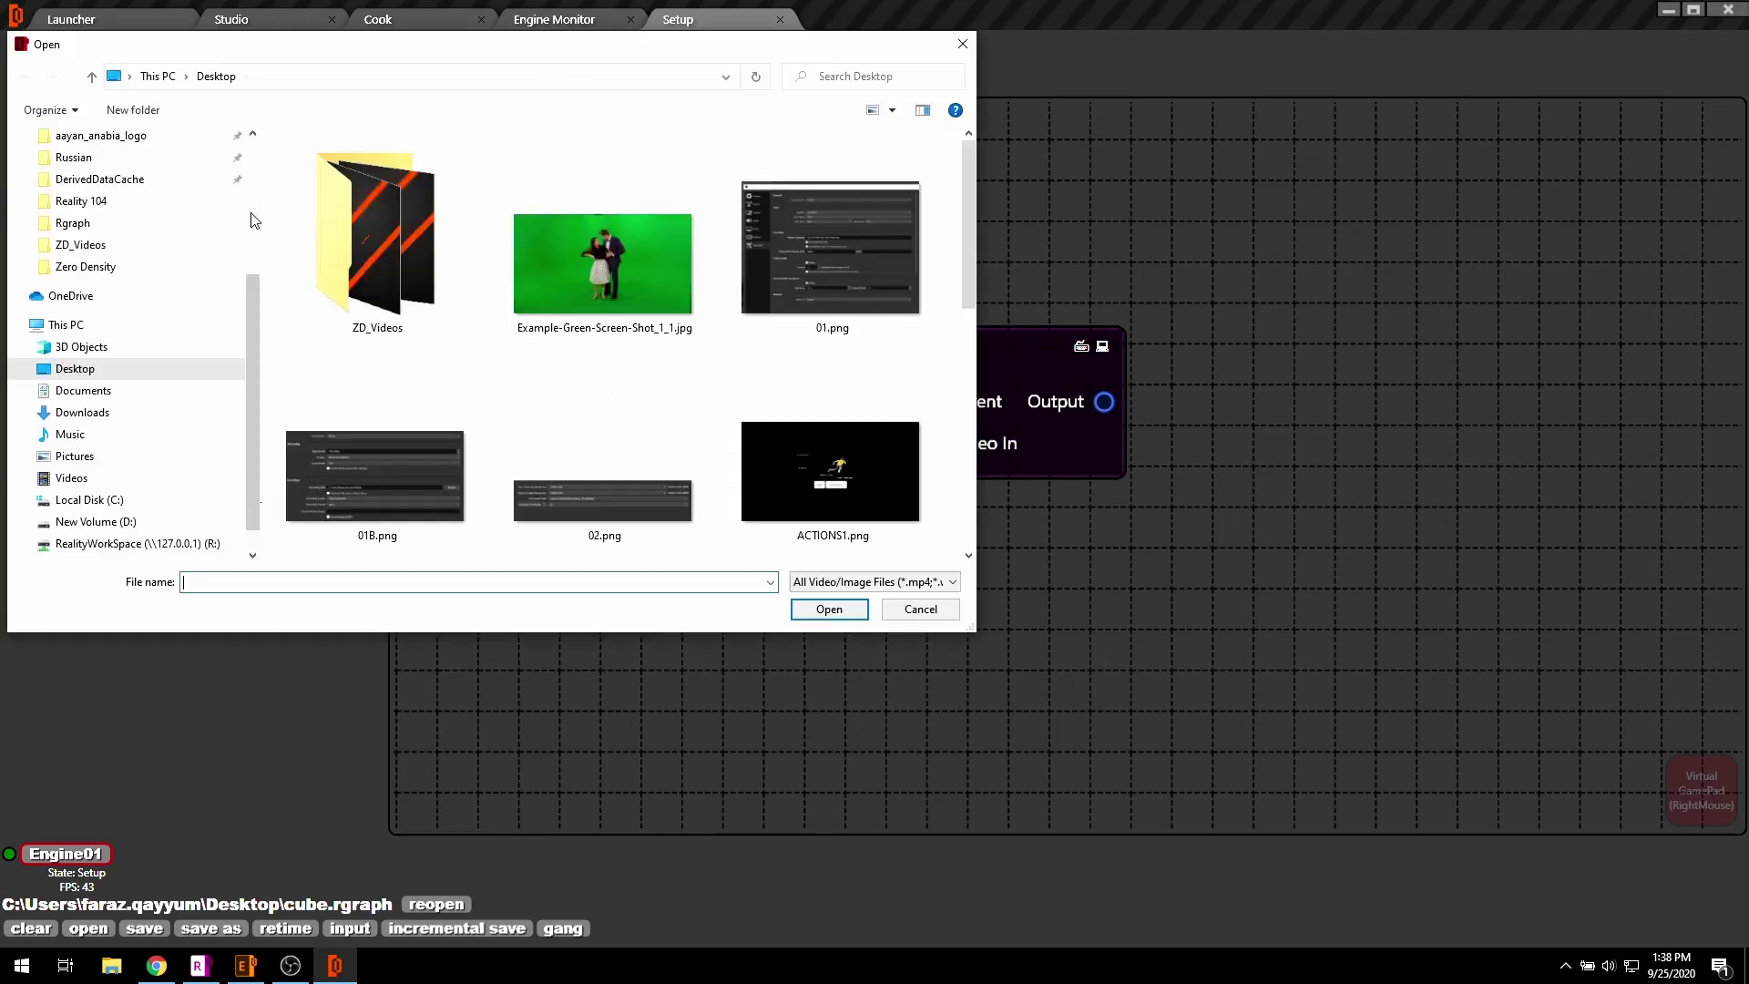
{"action": "double_click", "coordinate": [410, 269]}
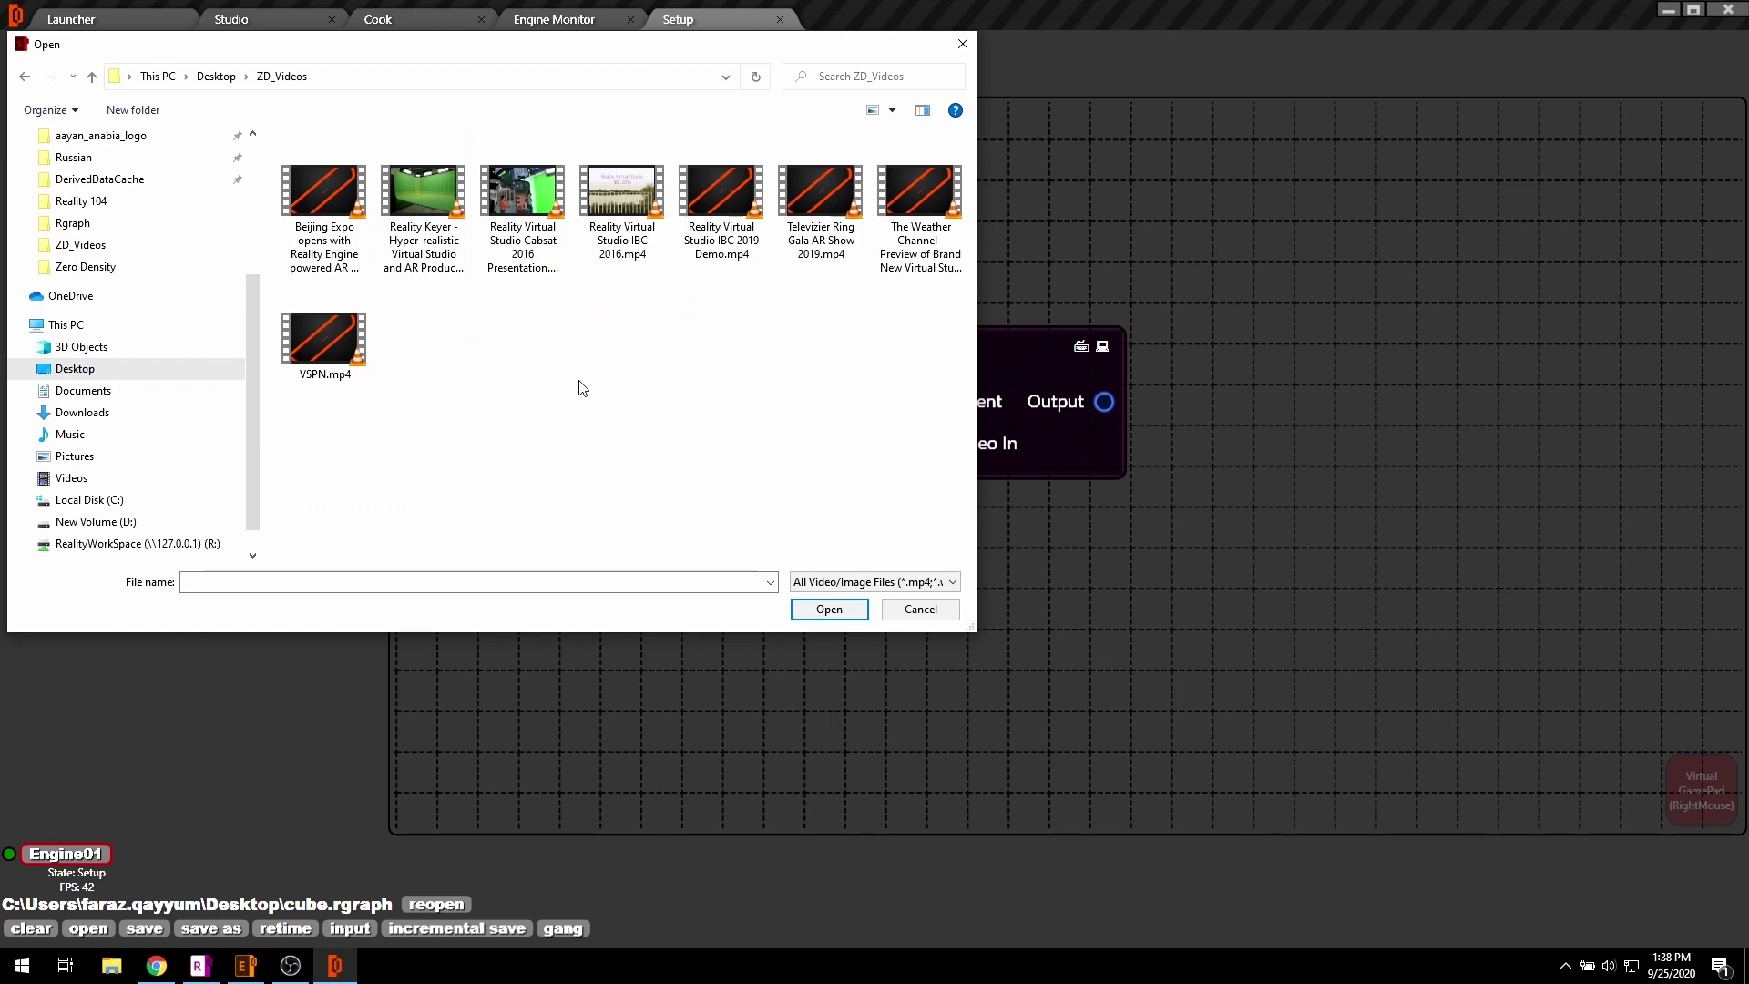
{"action": "double_click", "coordinate": [808, 210]}
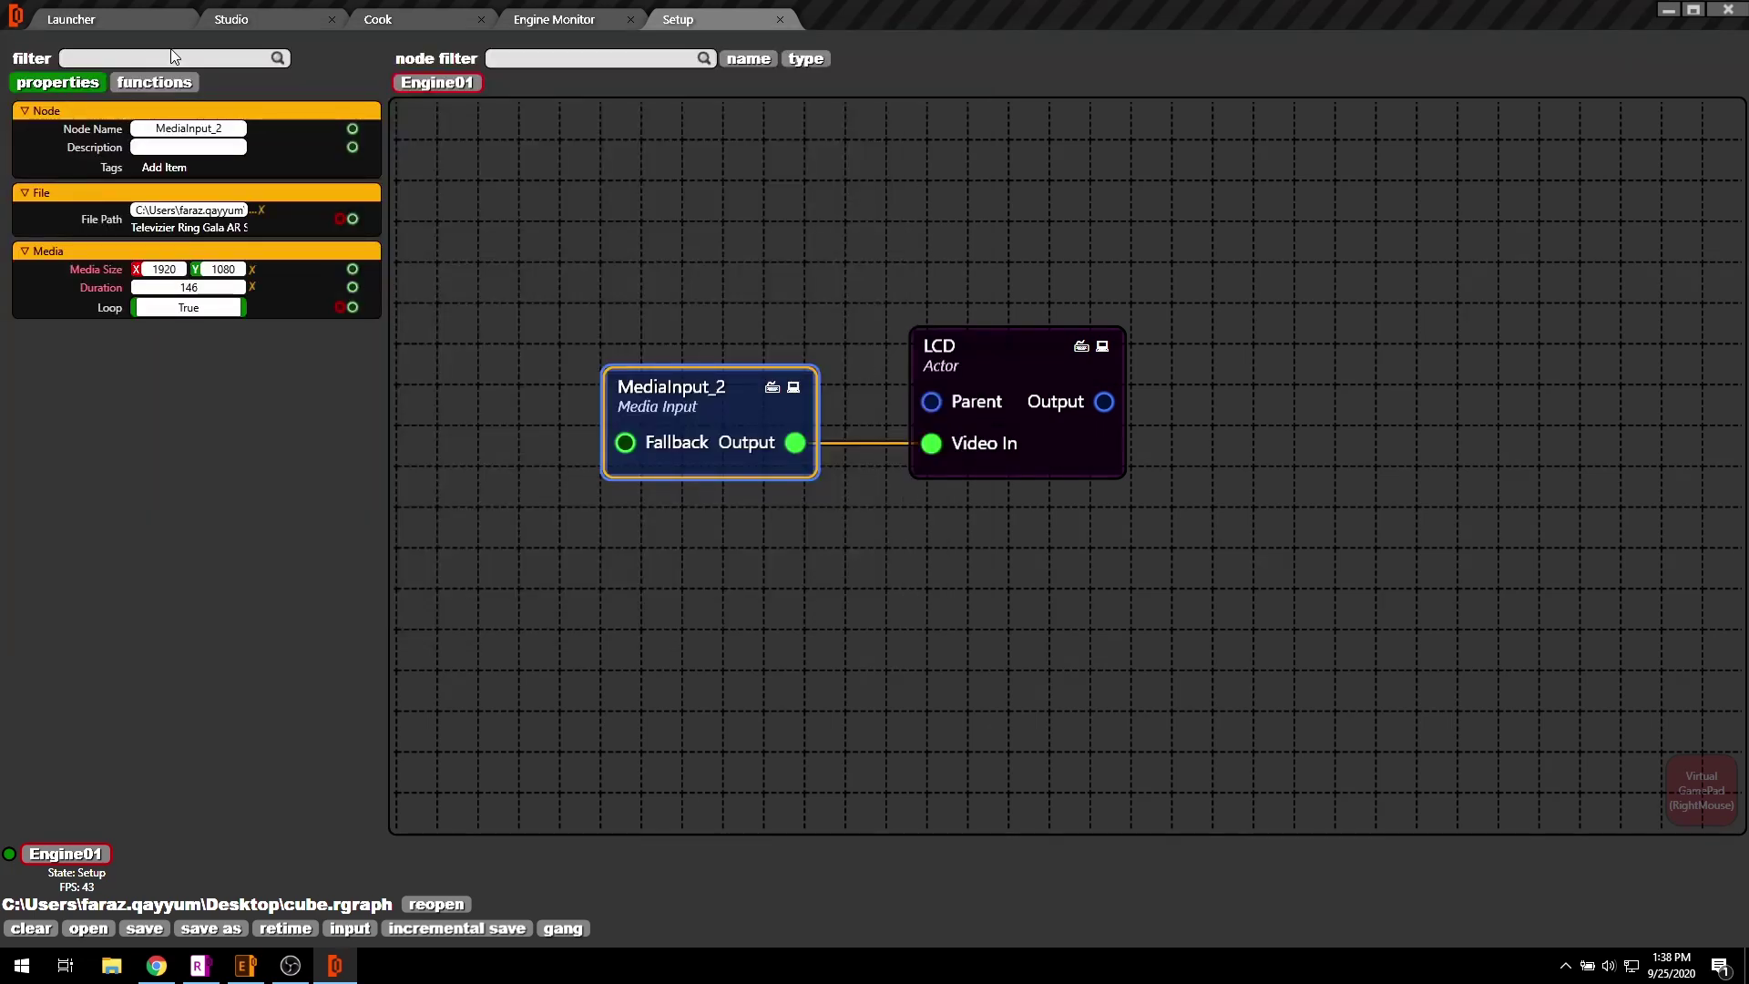
- Execute the LCD node's Video Anim function with the node graph window placed beside the level viewport
{"action": "left_click", "coordinate": [127, 82]}
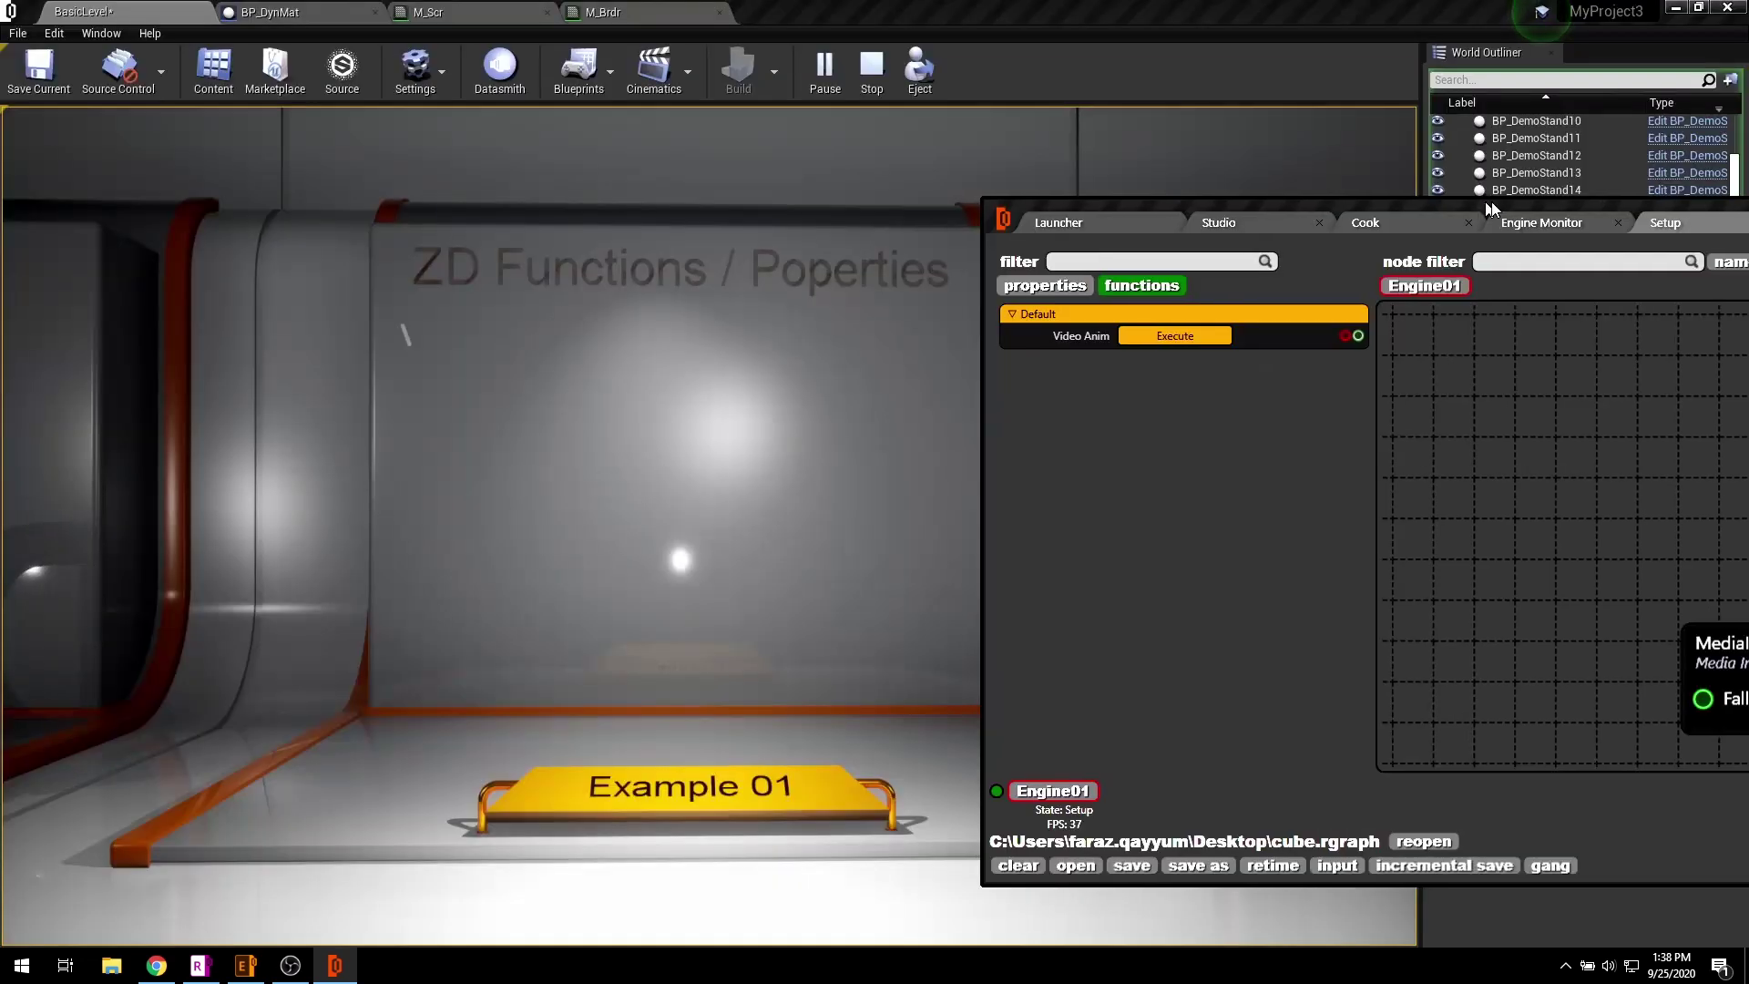
{"action": "left_click_drag", "start_coordinate": [1483, 201], "coordinate": [1500, 186]}
{"action": "left_click", "coordinate": [1195, 321]}
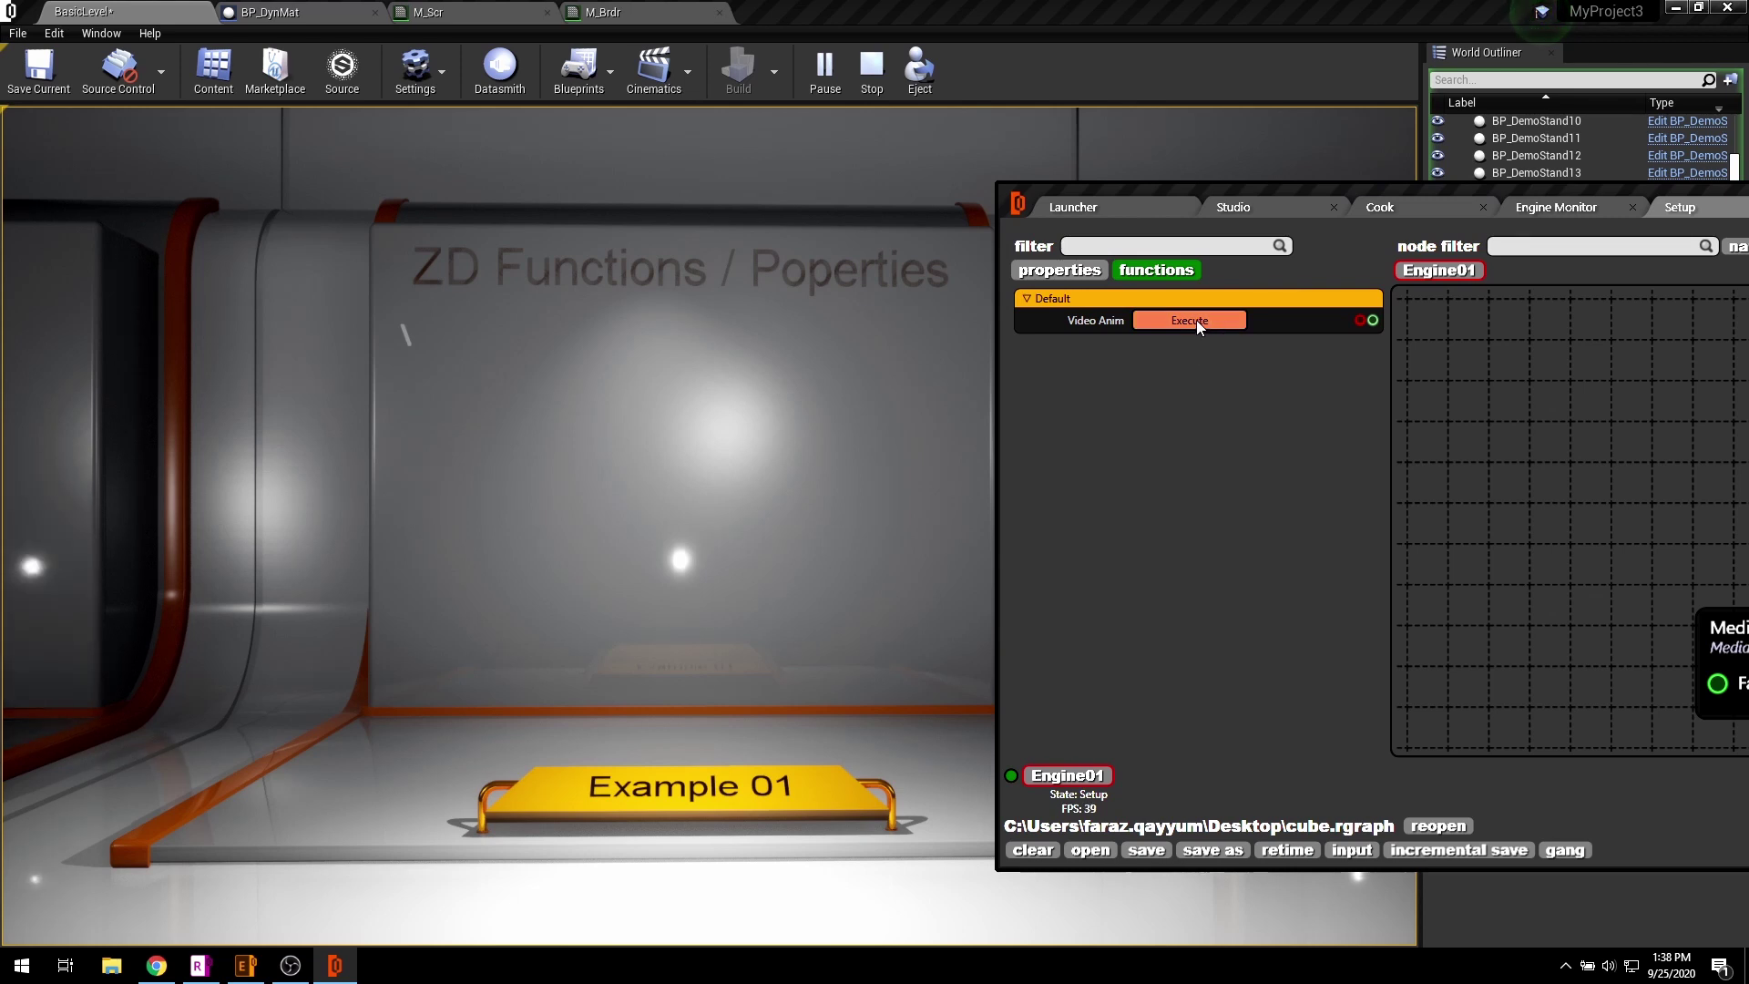